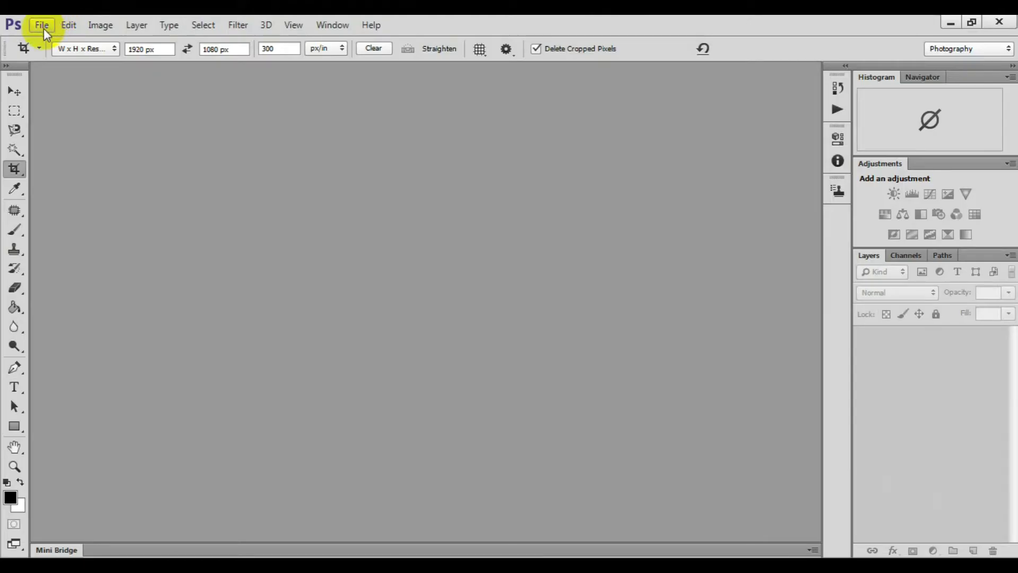
- Launch Adobe Bridge from Photoshop's File menu and maximize the Bridge window
{"action": "left_click", "coordinate": [44, 29]}
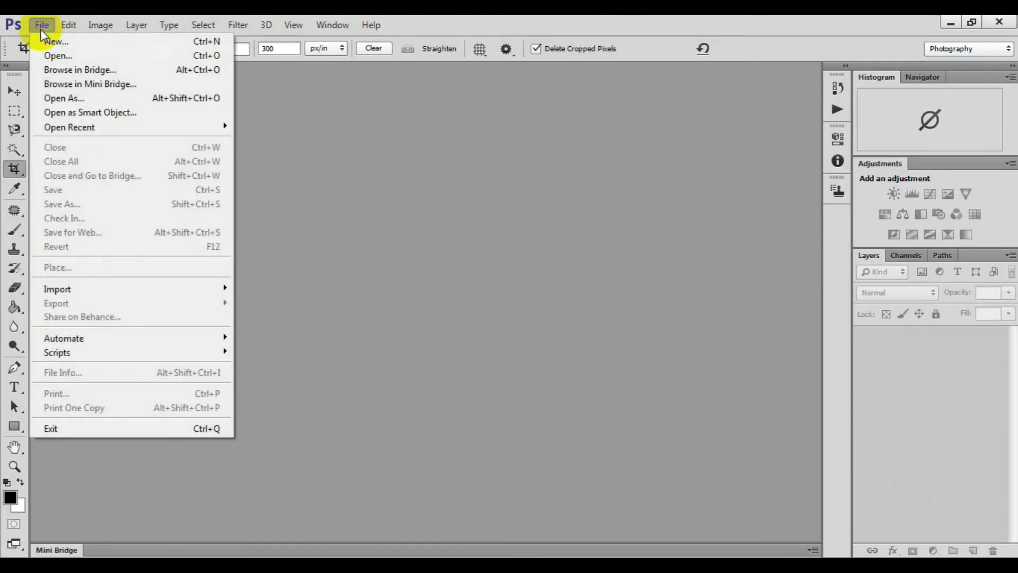
{"action": "left_click", "coordinate": [75, 70]}
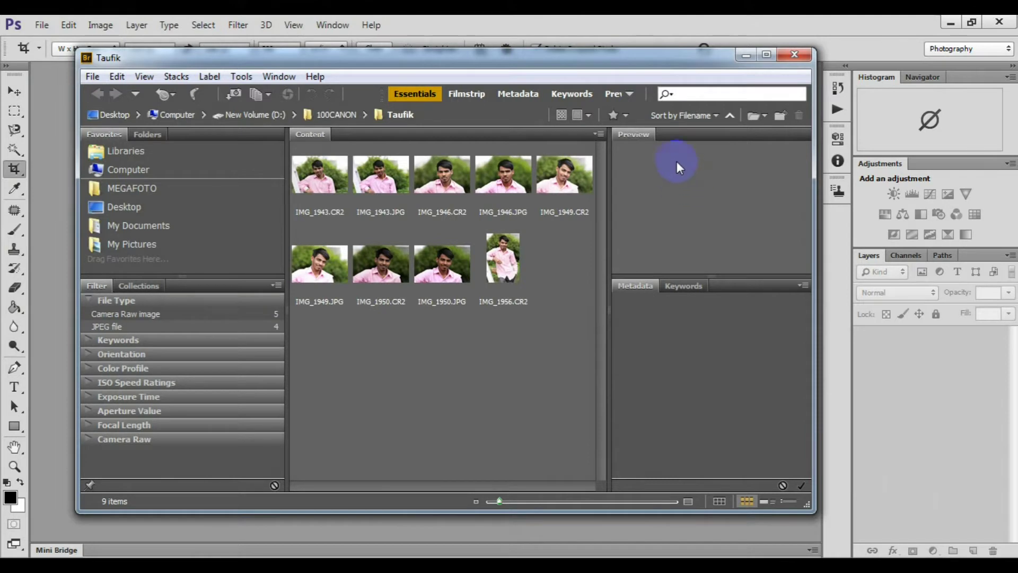
{"action": "left_click", "coordinate": [769, 57]}
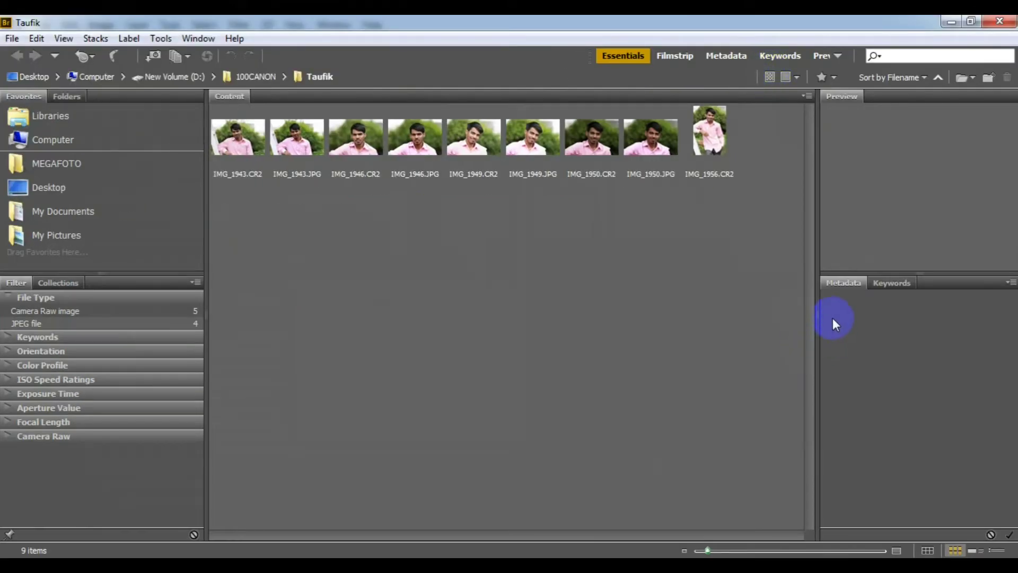
- Enlarge the thumbnails and select IMG_1943.CR2 to show its preview and Canon EOS 6D metadata
{"action": "left_click_drag", "start_coordinate": [818, 317], "coordinate": [837, 311]}
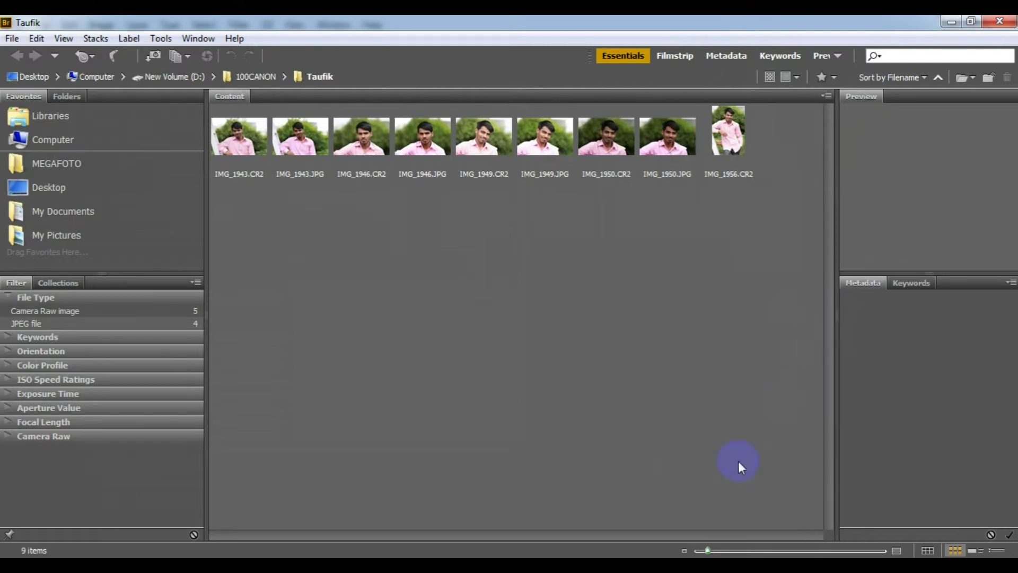
{"action": "left_click_drag", "start_coordinate": [708, 549], "coordinate": [741, 547]}
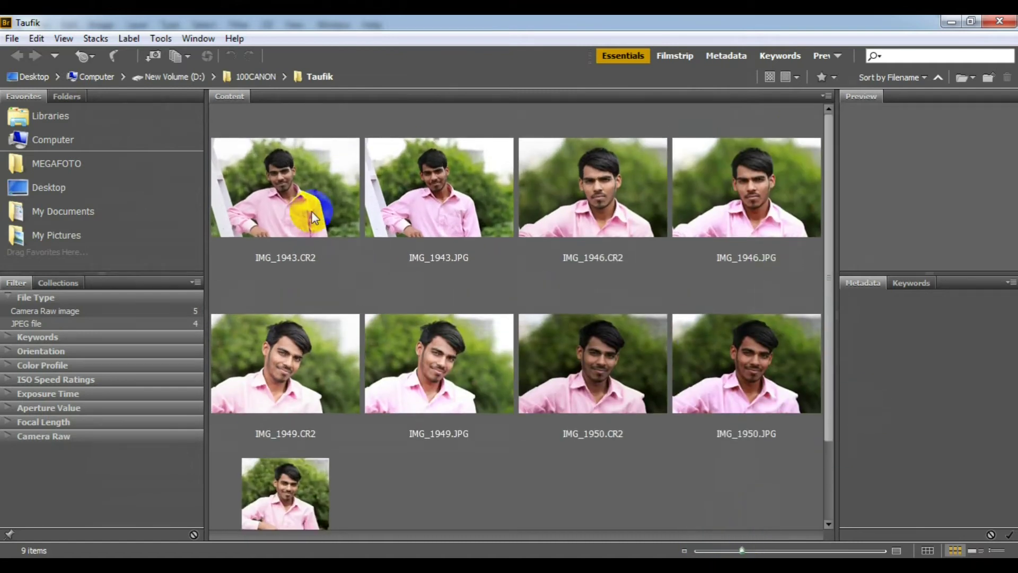
{"action": "left_click", "coordinate": [312, 212]}
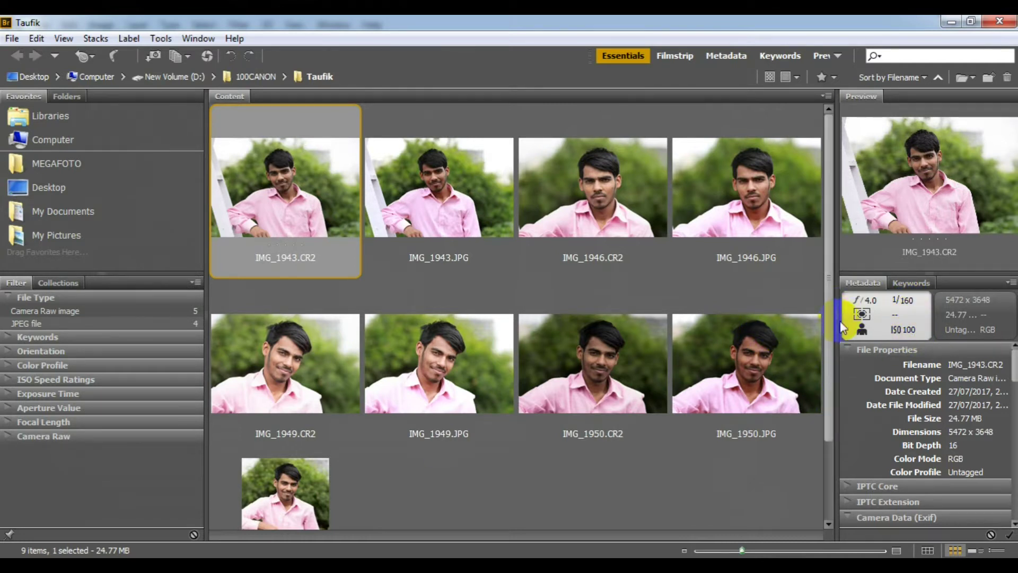
{"action": "left_click_drag", "start_coordinate": [835, 326], "coordinate": [817, 326]}
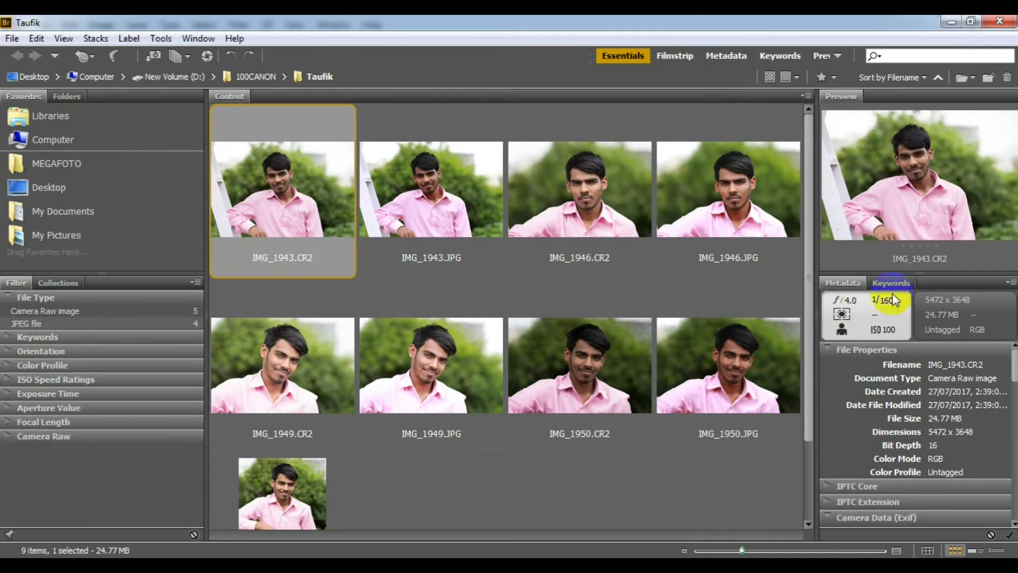
{"action": "mouse_move", "coordinate": [1014, 361]}
{"action": "left_mouse_down"}
{"action": "mouse_move", "coordinate": [1012, 481]}
{"action": "mouse_move", "coordinate": [1007, 356]}
{"action": "left_mouse_up"}
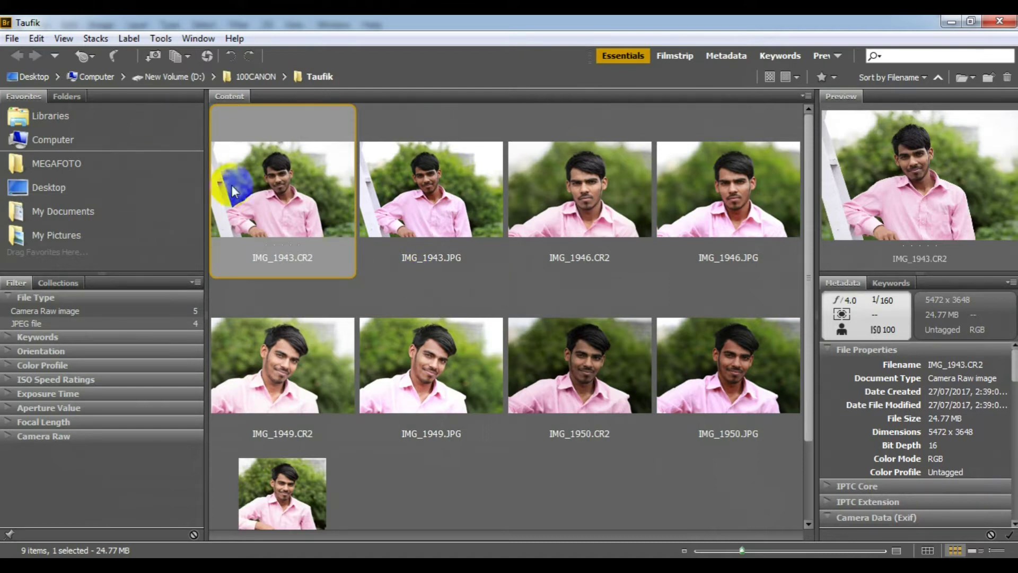
{"action": "right_click", "coordinate": [292, 169]}
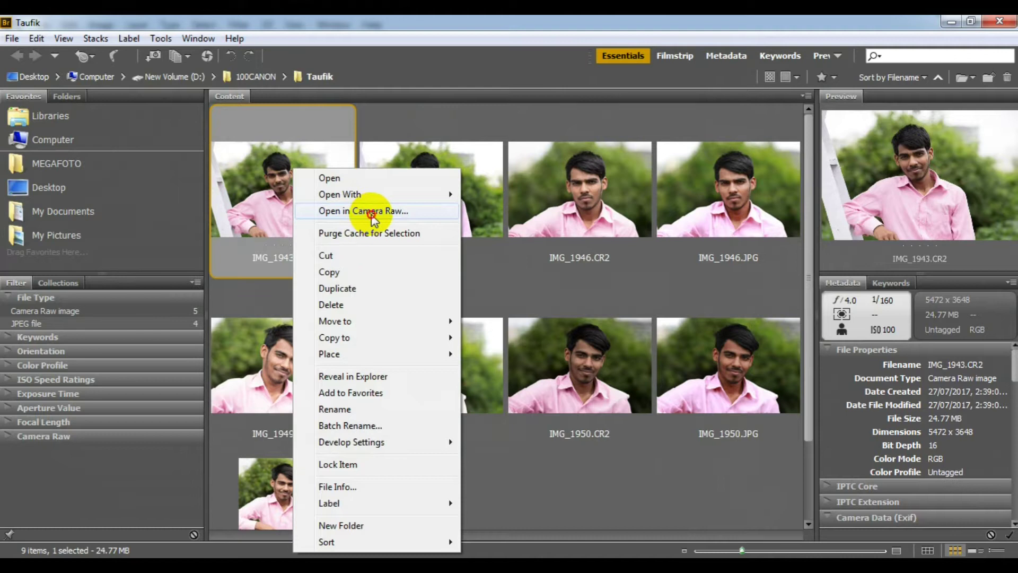
- Open IMG_1943.CR2 in Camera Raw and try temperature changes and Auto white balance
{"action": "left_click", "coordinate": [373, 212]}
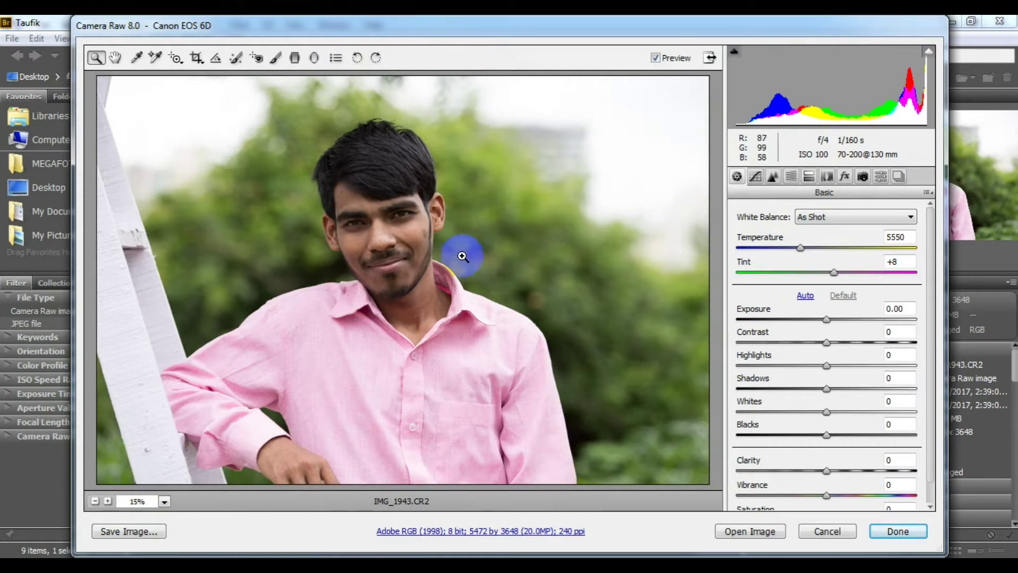
{"action": "left_click", "coordinate": [382, 253]}
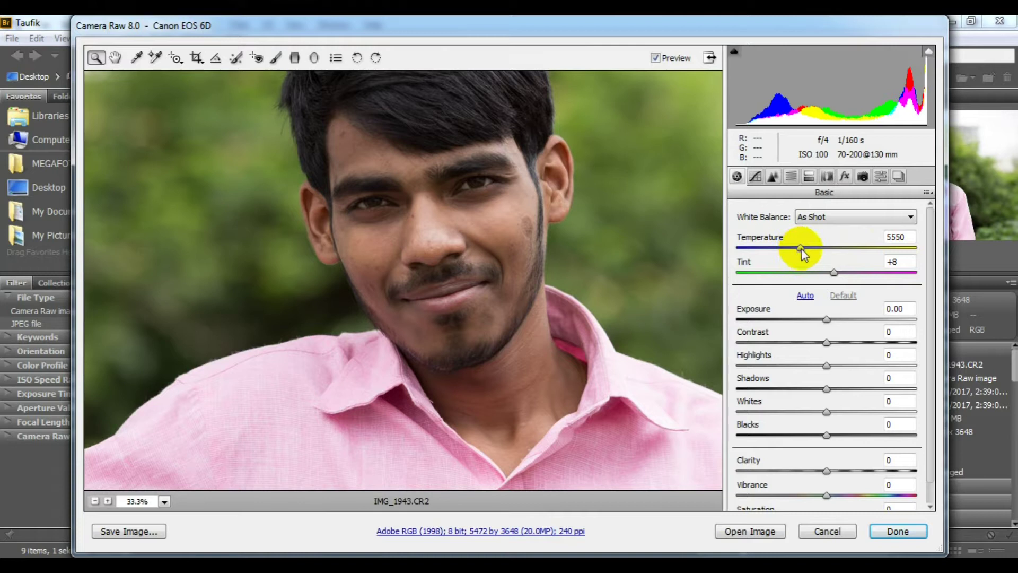
{"action": "mouse_move", "coordinate": [801, 248]}
{"action": "left_mouse_down"}
{"action": "mouse_move", "coordinate": [738, 251]}
{"action": "mouse_move", "coordinate": [878, 243]}
{"action": "mouse_move", "coordinate": [710, 273]}
{"action": "mouse_move", "coordinate": [780, 253]}
{"action": "left_mouse_up"}
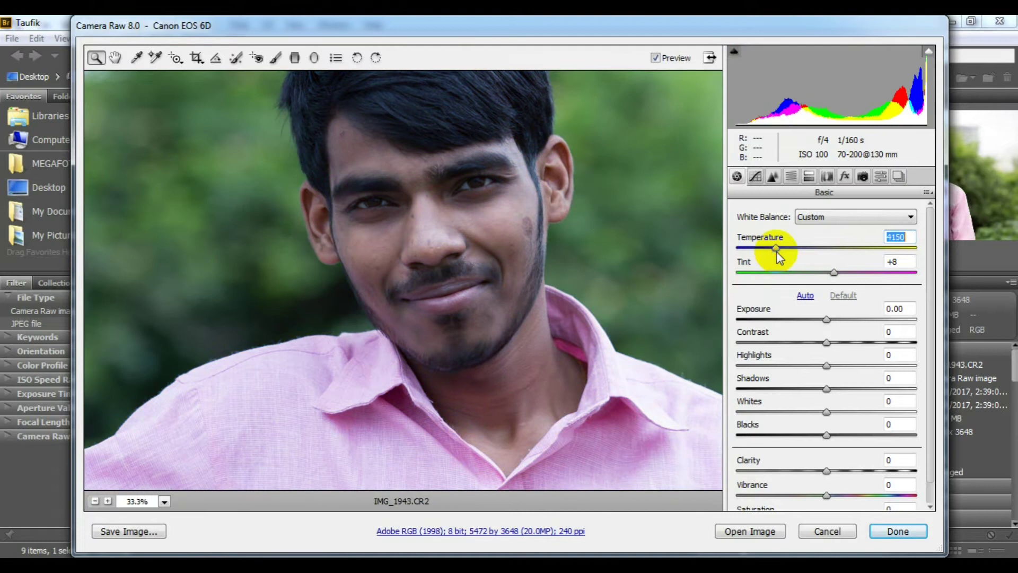
{"action": "left_click", "coordinate": [833, 216]}
{"action": "left_click", "coordinate": [825, 240]}
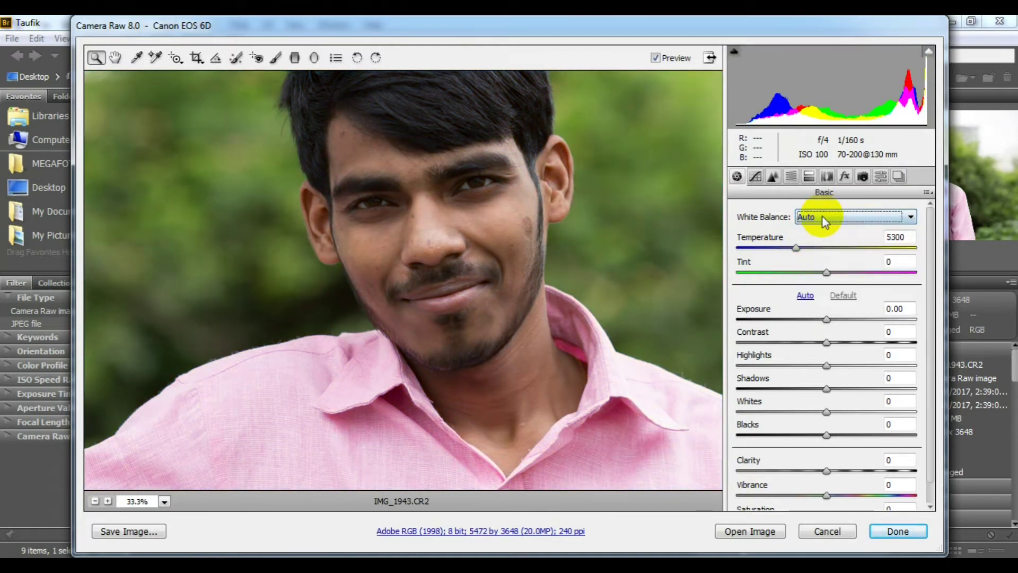
- Cycle through white balance presets, then restore As Shot (5550 temperature, +8 tint)
{"action": "key", "text": "Down"}
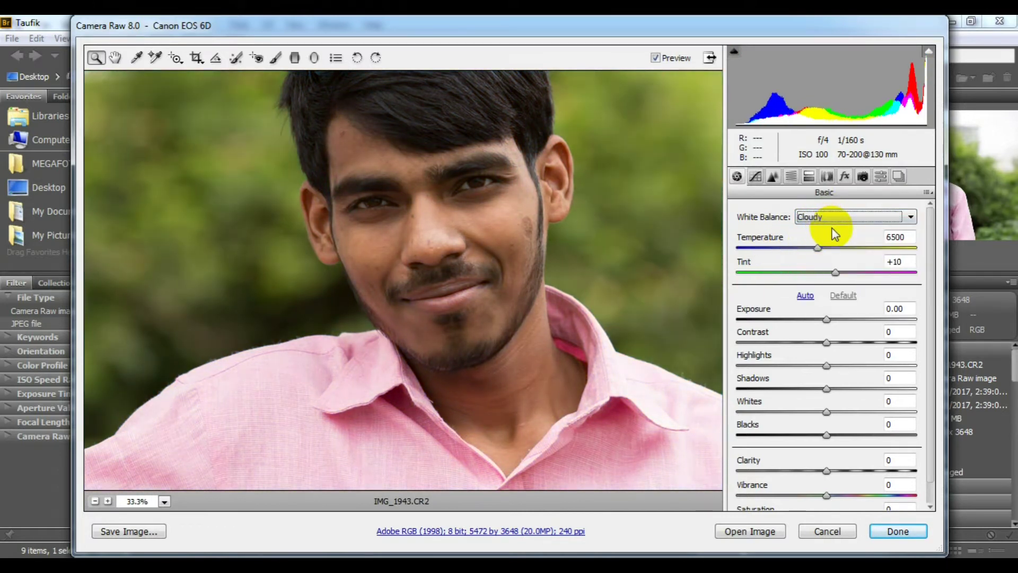
{"action": "key", "text": "Down"}
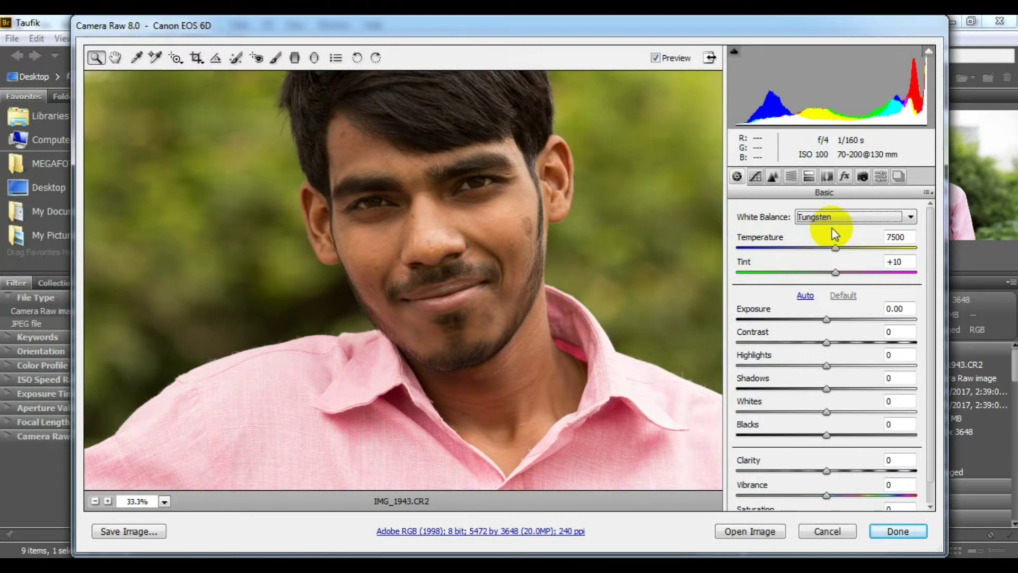
{"action": "key", "text": "Down"}
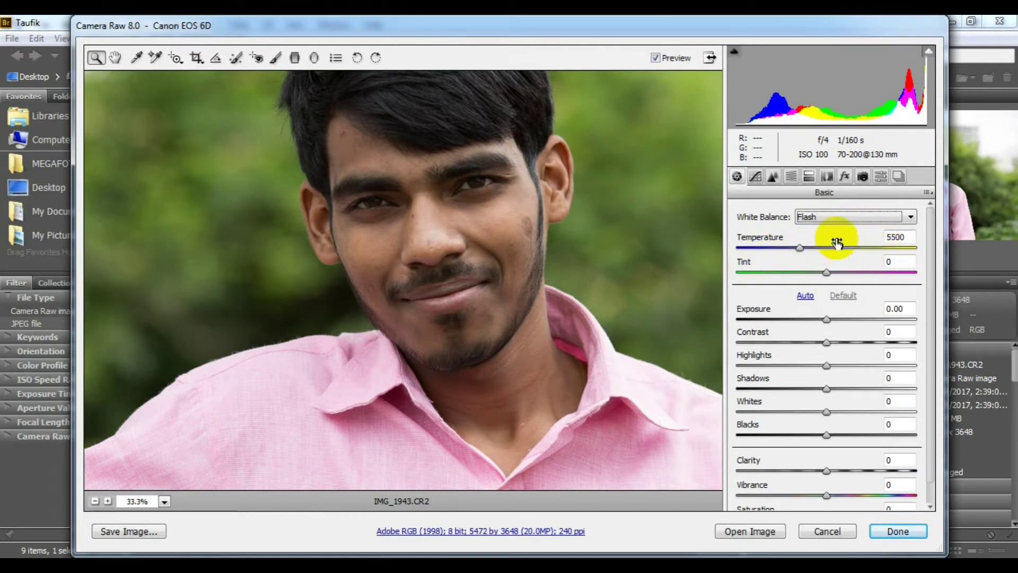
{"action": "left_click", "coordinate": [836, 218]}
{"action": "left_click", "coordinate": [816, 226]}
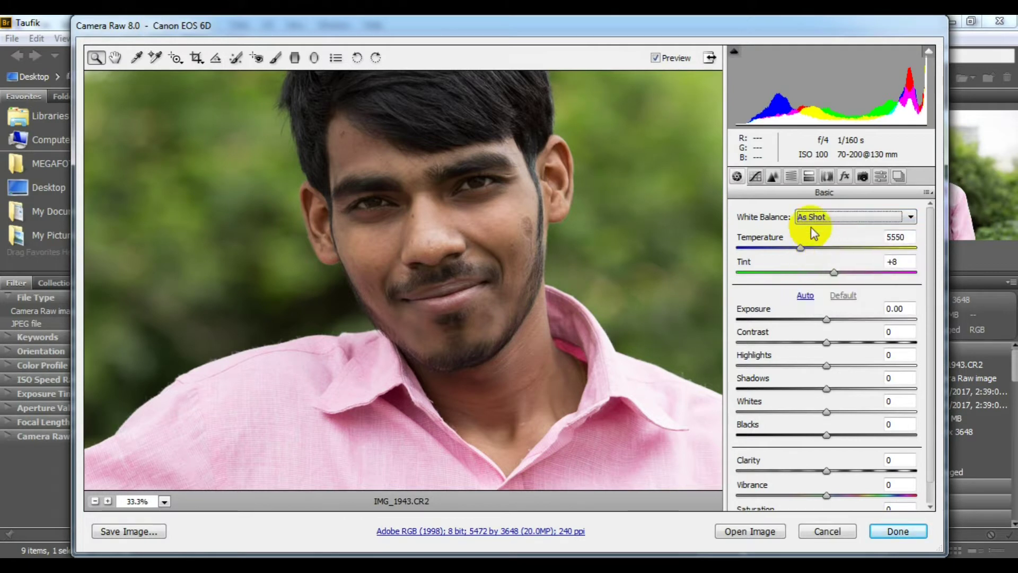
{"action": "left_click", "coordinate": [451, 281], "text": "alt"}
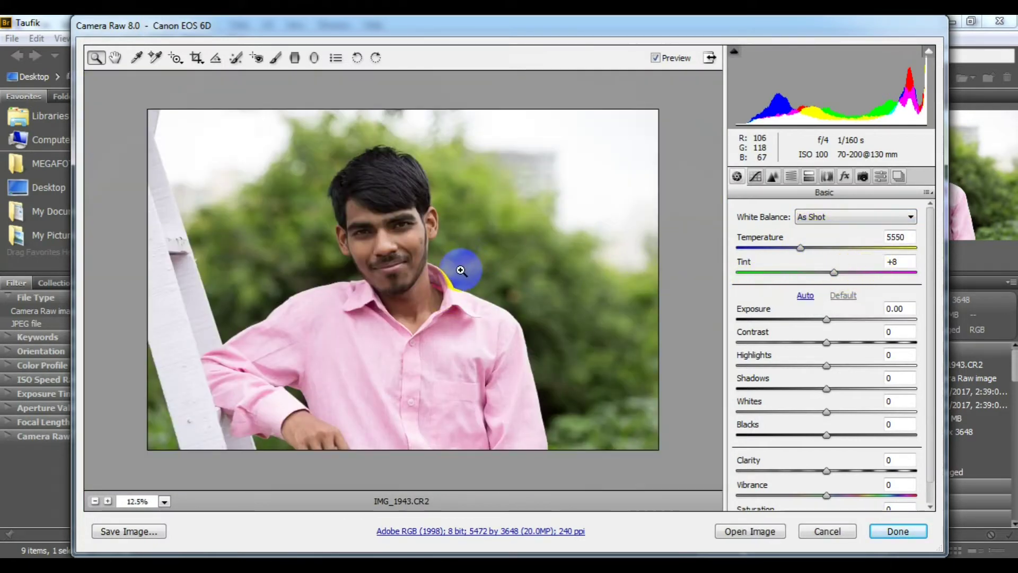
- Set Whites to -15, Blacks to +6 and Shadows to +13 while checking clipping
{"action": "left_click", "coordinate": [444, 263]}
{"action": "left_click", "coordinate": [552, 295], "text": "alt"}
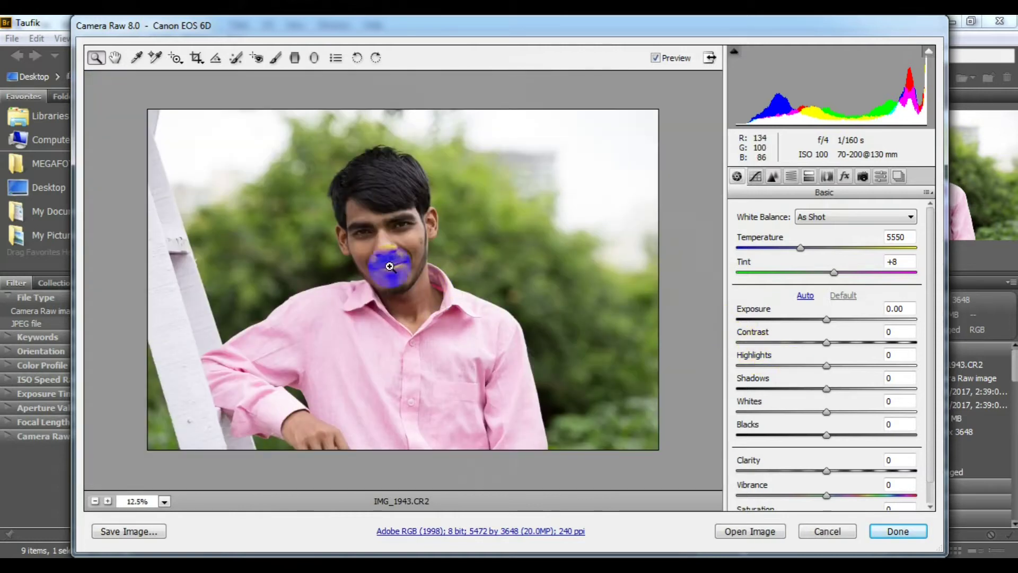
{"action": "key", "text": "alt"}
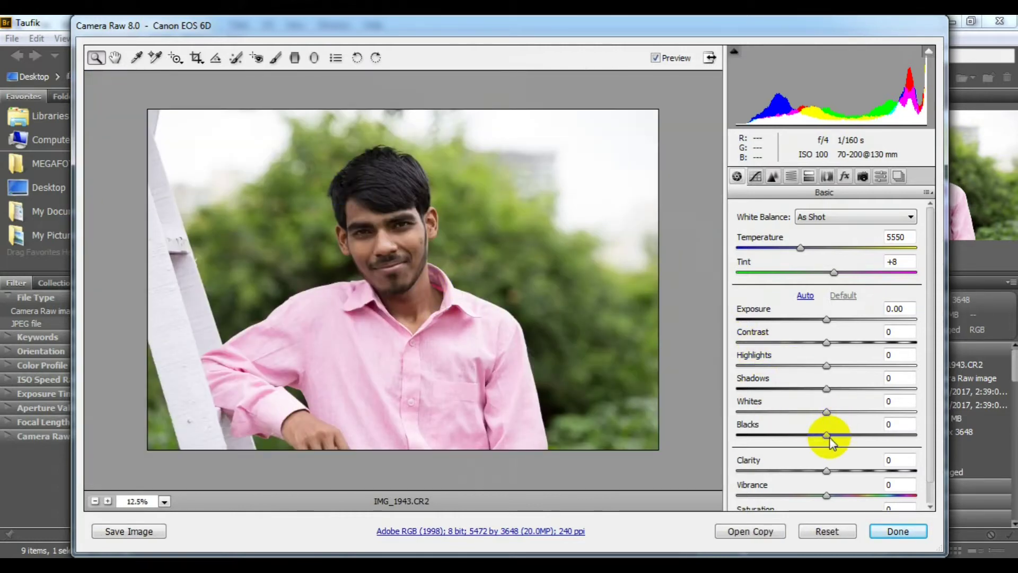
{"action": "mouse_move", "coordinate": [826, 411]}
{"action": "left_mouse_down"}
{"action": "mouse_move", "coordinate": [727, 420]}
{"action": "mouse_move", "coordinate": [811, 425]}
{"action": "mouse_move", "coordinate": [777, 416]}
{"action": "mouse_move", "coordinate": [870, 411]}
{"action": "mouse_move", "coordinate": [769, 421]}
{"action": "mouse_move", "coordinate": [850, 419]}
{"action": "mouse_move", "coordinate": [792, 426]}
{"action": "mouse_move", "coordinate": [870, 434]}
{"action": "mouse_move", "coordinate": [829, 447]}
{"action": "mouse_move", "coordinate": [879, 434]}
{"action": "mouse_move", "coordinate": [819, 445]}
{"action": "mouse_move", "coordinate": [848, 439]}
{"action": "mouse_move", "coordinate": [831, 440]}
{"action": "left_mouse_up"}
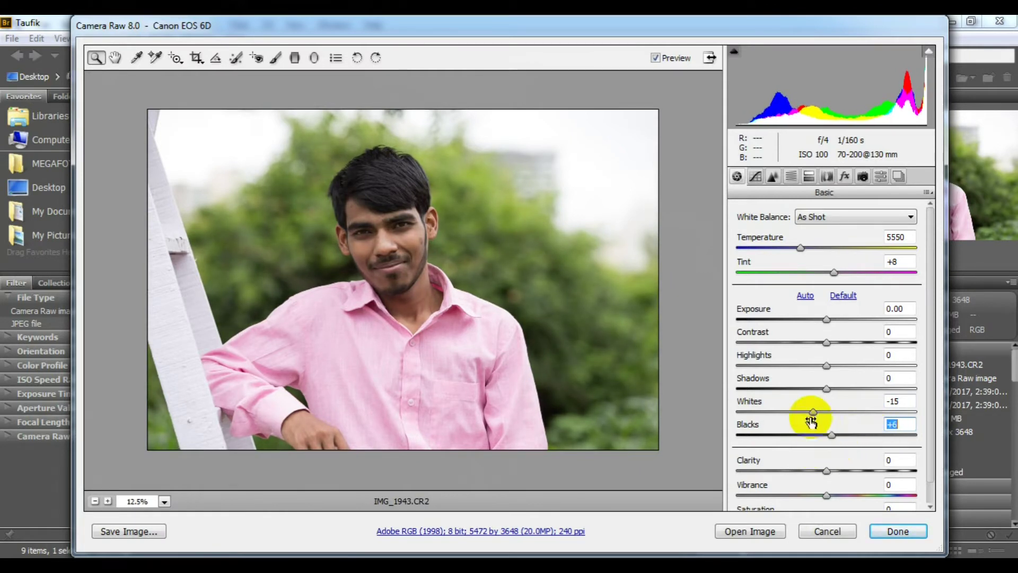
{"action": "mouse_move", "coordinate": [827, 390]}
{"action": "left_mouse_down"}
{"action": "mouse_move", "coordinate": [851, 397]}
{"action": "mouse_move", "coordinate": [829, 406]}
{"action": "mouse_move", "coordinate": [848, 405]}
{"action": "left_mouse_up"}
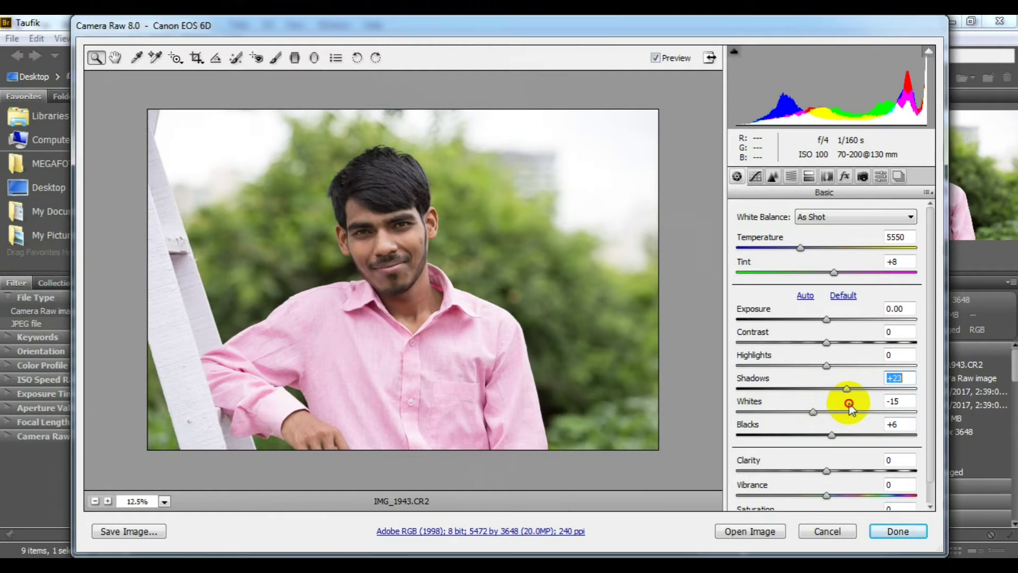
{"action": "mouse_move", "coordinate": [848, 404]}
{"action": "left_mouse_down"}
{"action": "mouse_move", "coordinate": [738, 403]}
{"action": "mouse_move", "coordinate": [894, 403]}
{"action": "mouse_move", "coordinate": [790, 405]}
{"action": "mouse_move", "coordinate": [835, 404]}
{"action": "left_mouse_up"}
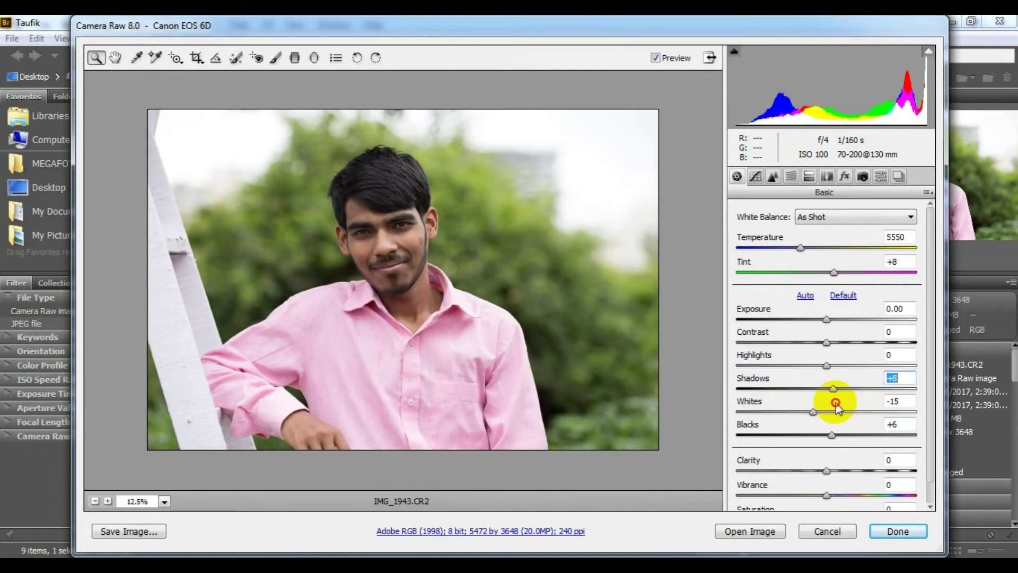
{"action": "left_click_drag", "start_coordinate": [836, 404], "coordinate": [839, 403]}
- Set Exposure +0.15, Contrast +8, Clarity +3, Vibrance +13 and Saturation +13
{"action": "left_click", "coordinate": [391, 246]}
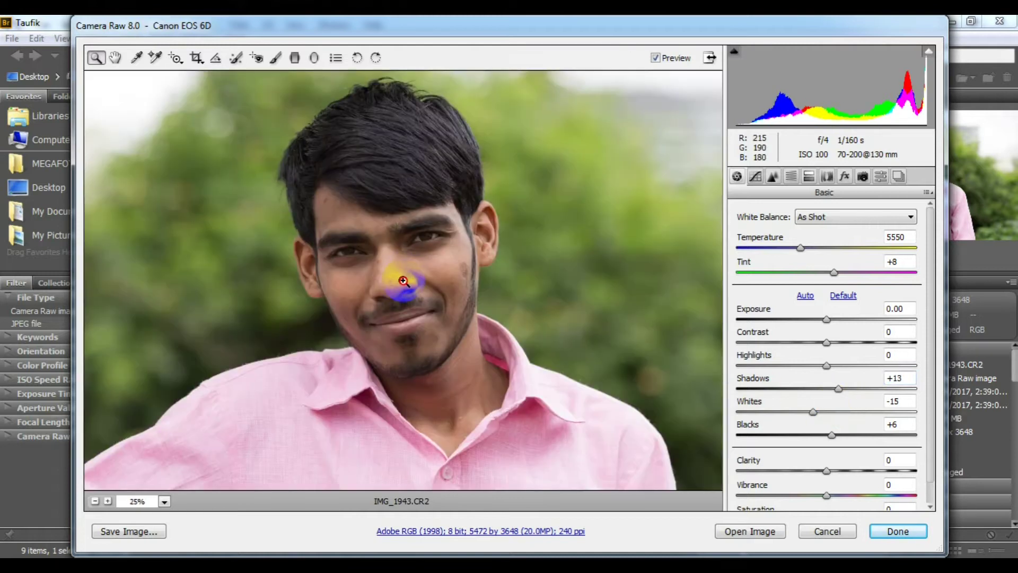
{"action": "left_click", "coordinate": [396, 332]}
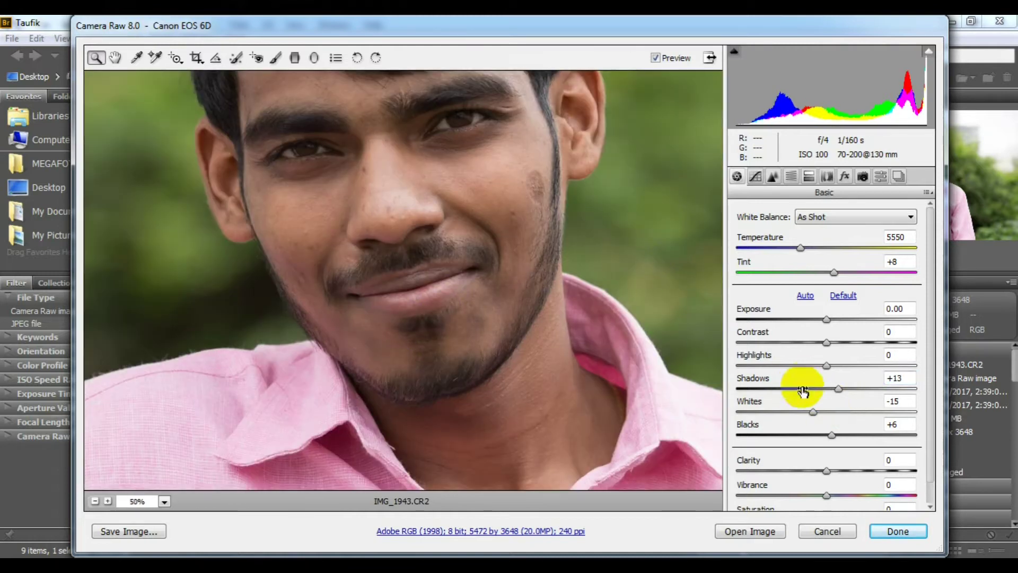
{"action": "mouse_move", "coordinate": [826, 344]}
{"action": "left_mouse_down"}
{"action": "mouse_move", "coordinate": [841, 344]}
{"action": "mouse_move", "coordinate": [832, 319]}
{"action": "left_mouse_up"}
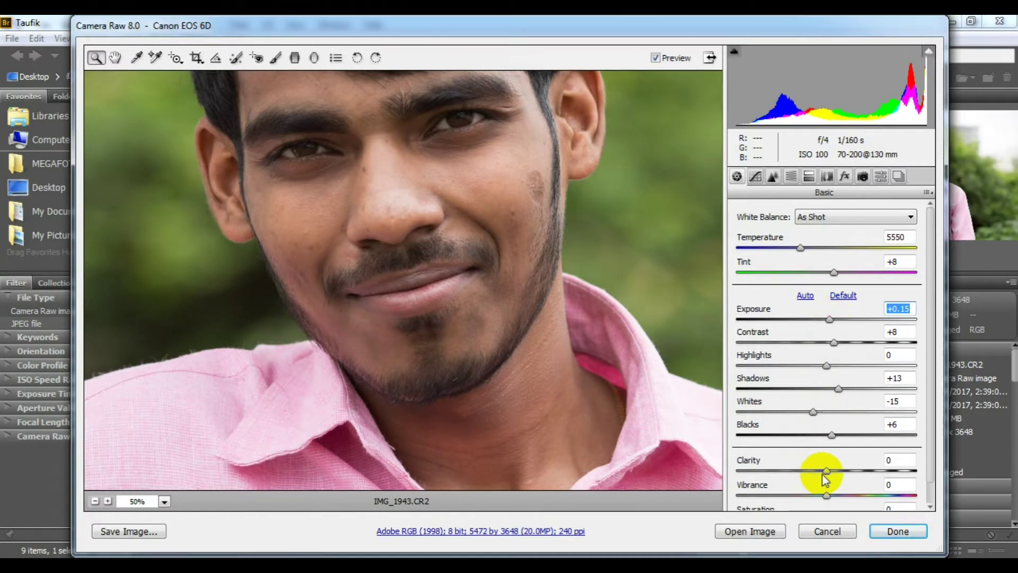
{"action": "left_click_drag", "start_coordinate": [825, 471], "coordinate": [829, 470]}
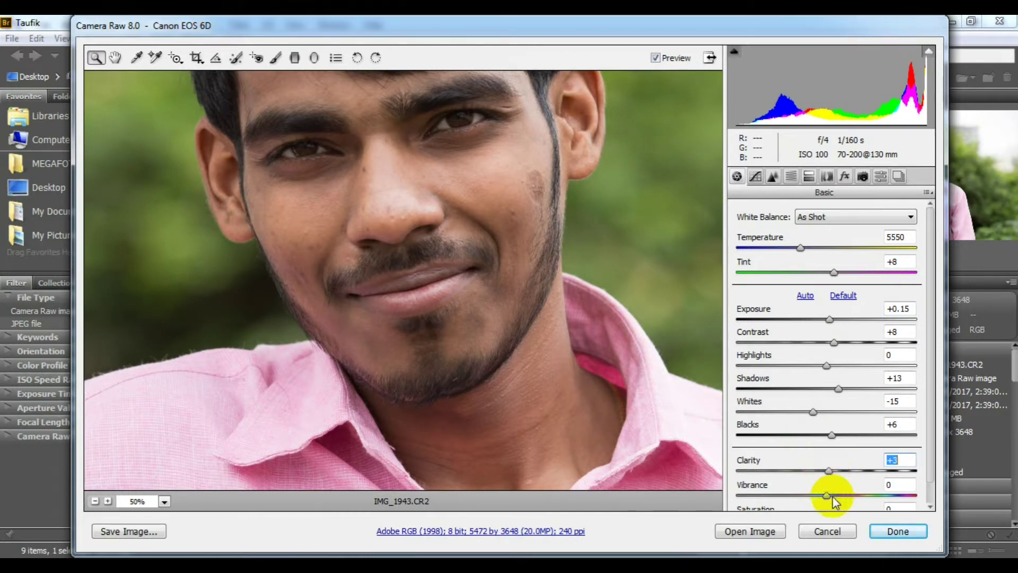
{"action": "mouse_move", "coordinate": [832, 495]}
{"action": "left_mouse_down"}
{"action": "mouse_move", "coordinate": [841, 495]}
{"action": "mouse_move", "coordinate": [829, 501]}
{"action": "left_mouse_up"}
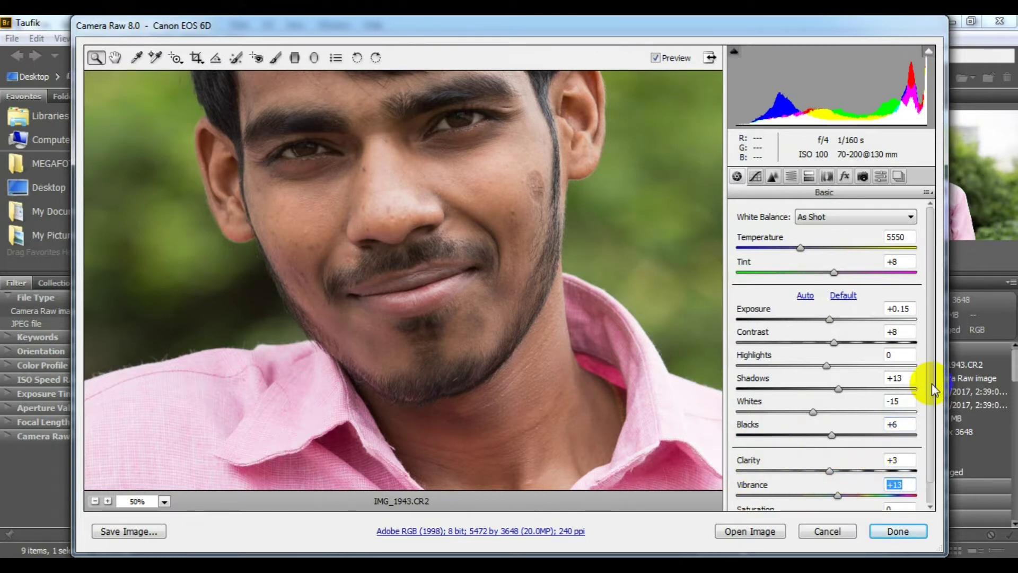
{"action": "scroll", "coordinate": [930, 392], "scroll_direction": "down", "scroll_amount": 2}
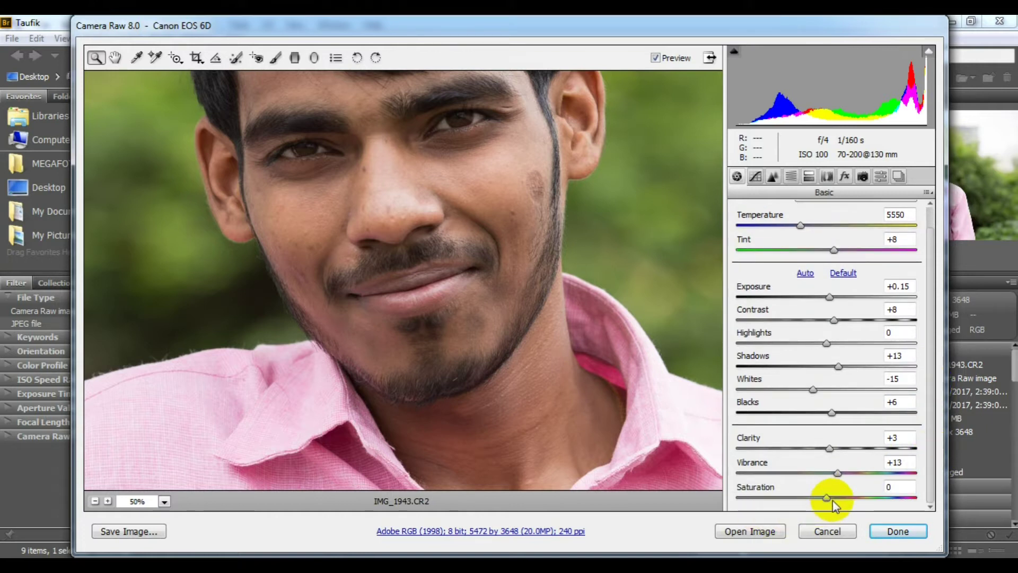
{"action": "left_click_drag", "start_coordinate": [832, 501], "coordinate": [839, 502]}
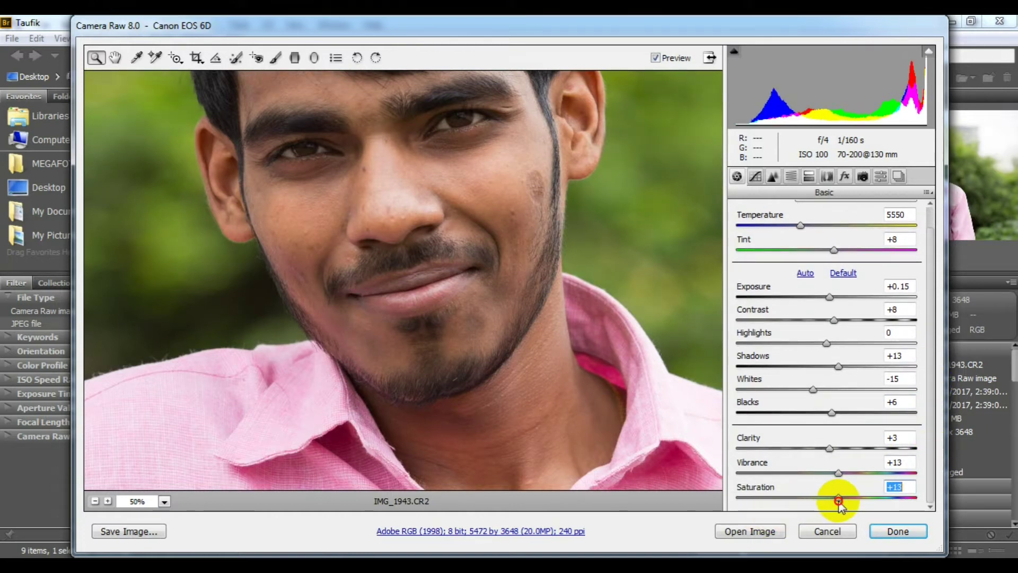
{"action": "left_click", "coordinate": [406, 294], "text": "alt"}
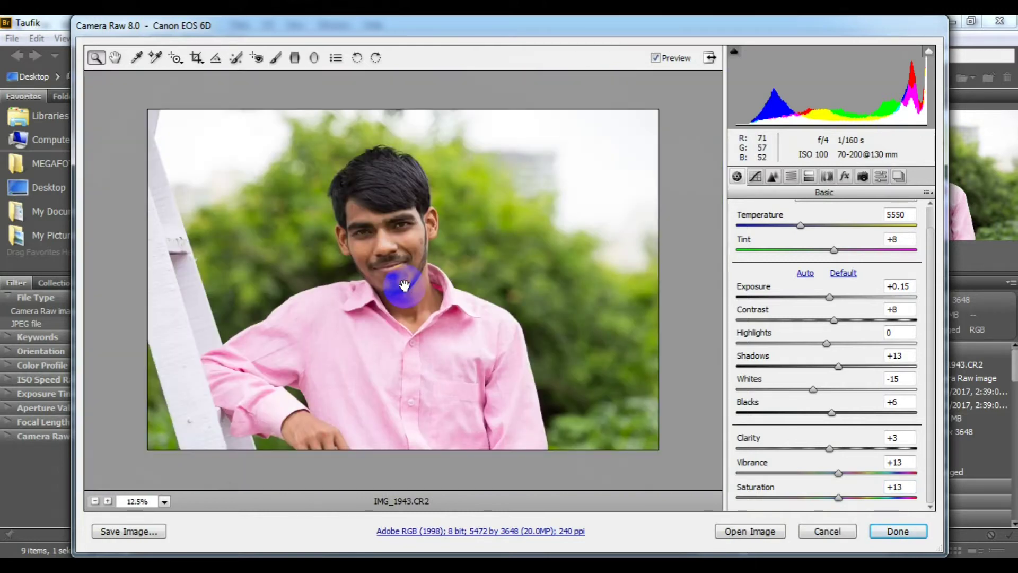
- Raise Shadows to +39 and lower Whites to −36 after previewing clipping
{"action": "left_click", "coordinate": [412, 266]}
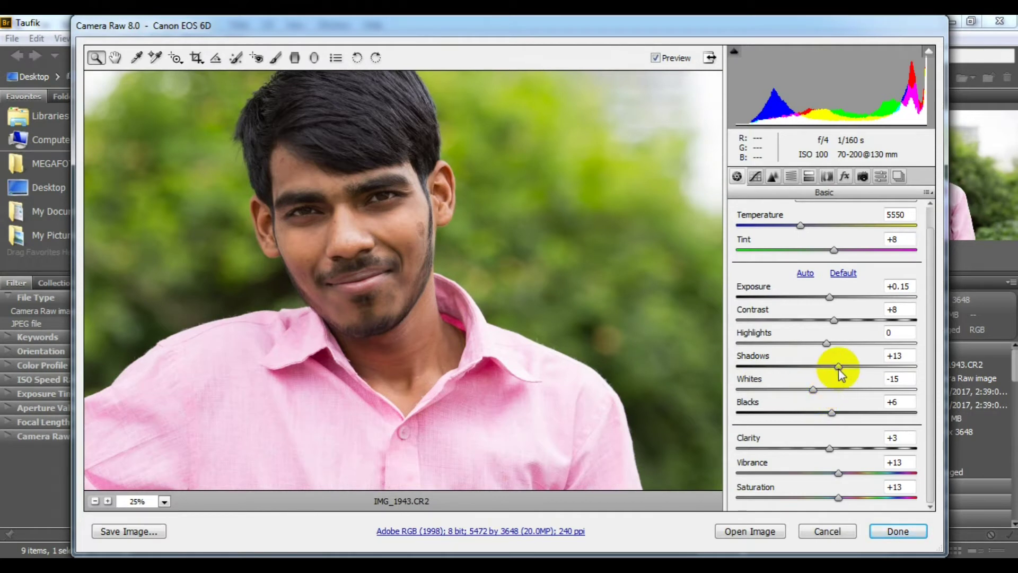
{"action": "left_click_drag", "start_coordinate": [843, 370], "coordinate": [867, 374]}
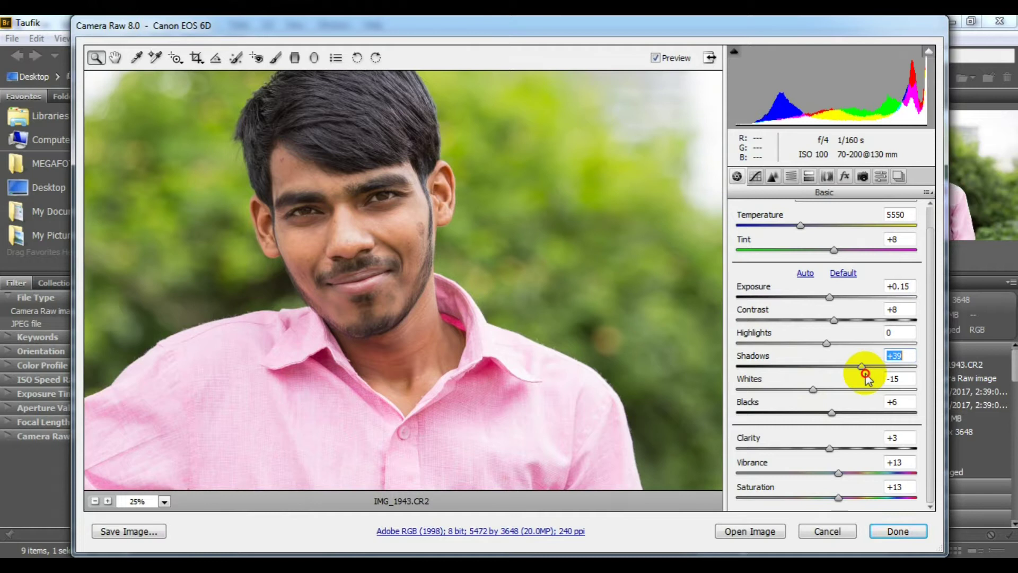
{"action": "left_click", "coordinate": [829, 297], "text": "alt"}
{"action": "left_click_drag", "start_coordinate": [829, 297], "coordinate": [827, 298]}
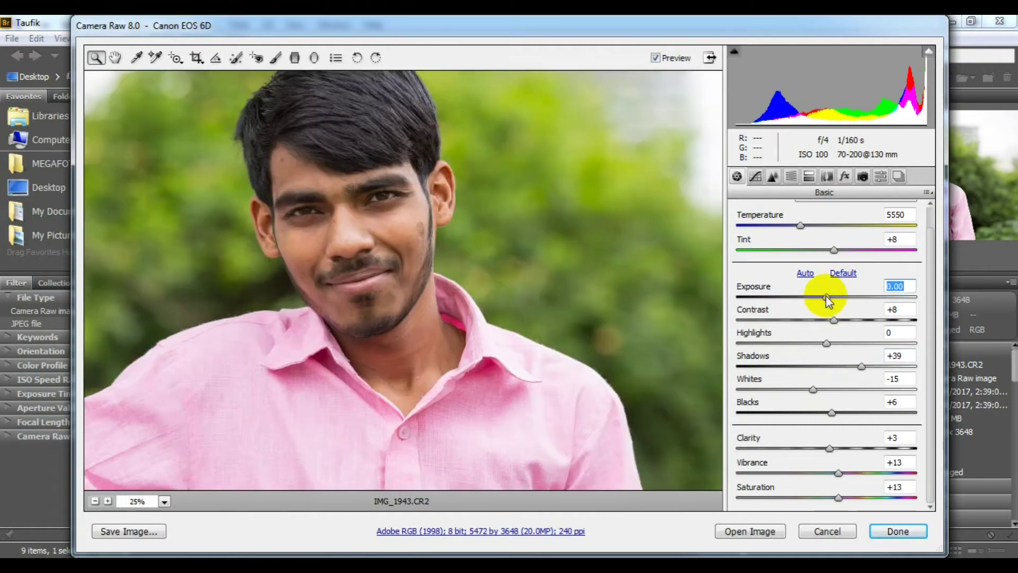
{"action": "key", "text": "ctrl+z"}
{"action": "left_click", "coordinate": [504, 311], "text": "alt"}
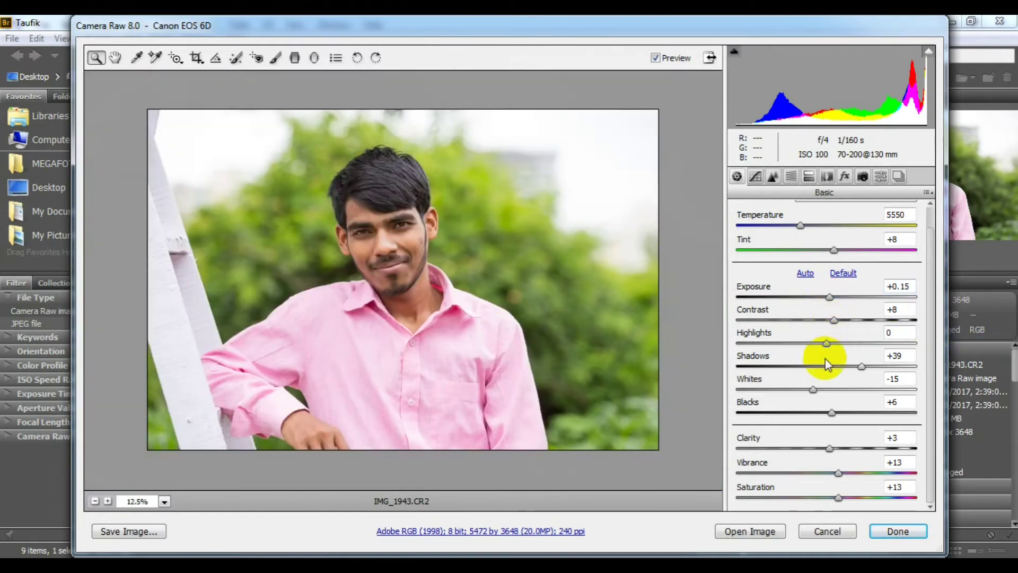
{"action": "left_click_drag", "start_coordinate": [812, 390], "coordinate": [799, 394]}
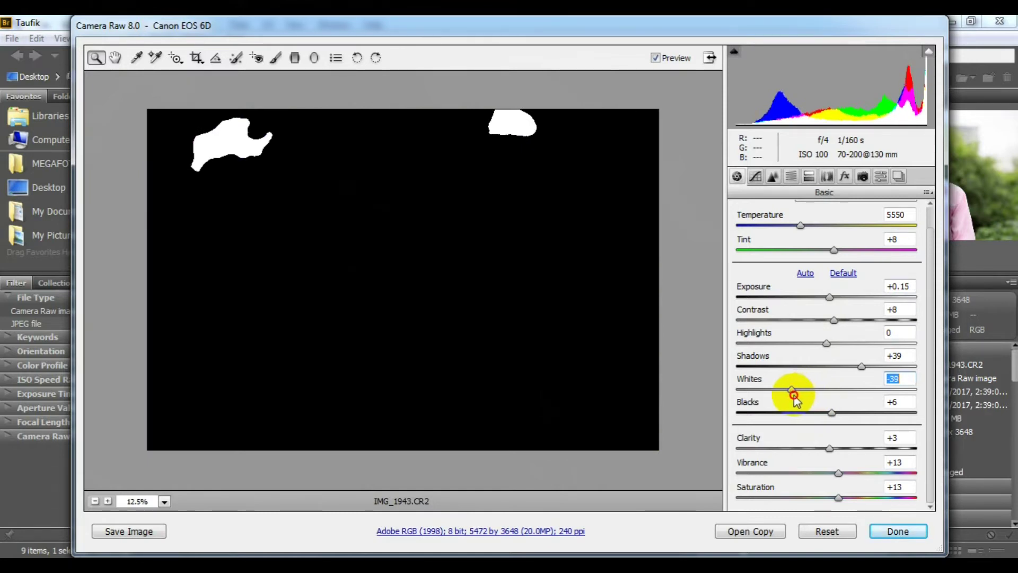
{"action": "left_click_drag", "start_coordinate": [798, 395], "coordinate": [797, 397]}
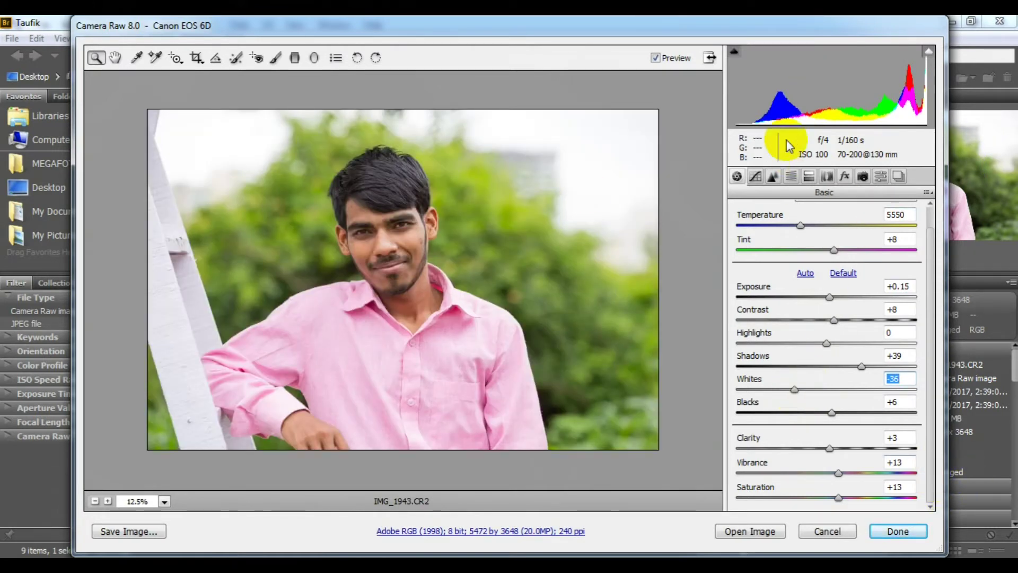
{"action": "left_click", "coordinate": [773, 176]}
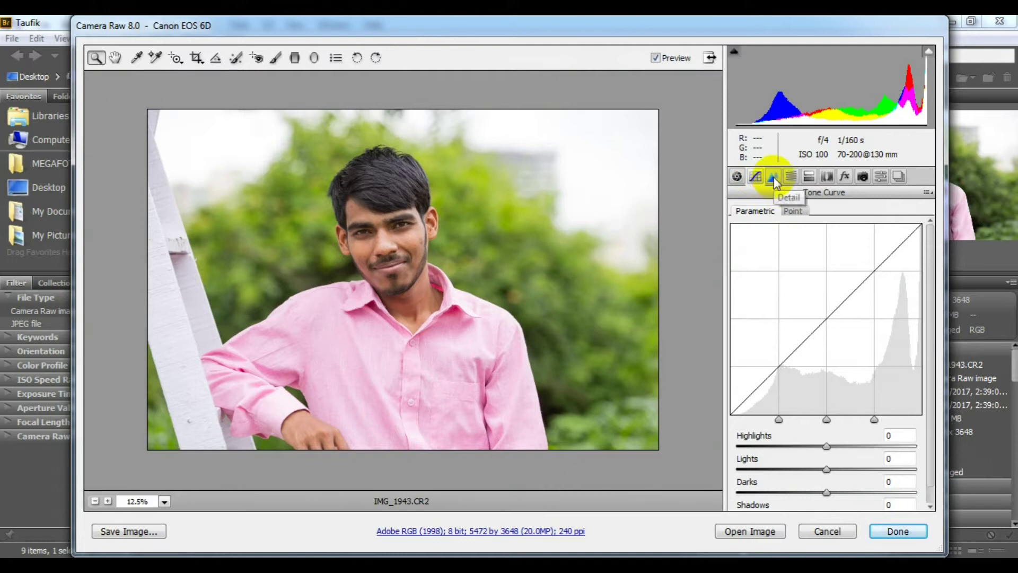
- Zoom into the face and set luminance noise reduction to 14, keeping sharpening at 25
{"action": "left_click", "coordinate": [773, 176]}
{"action": "left_click", "coordinate": [379, 268]}
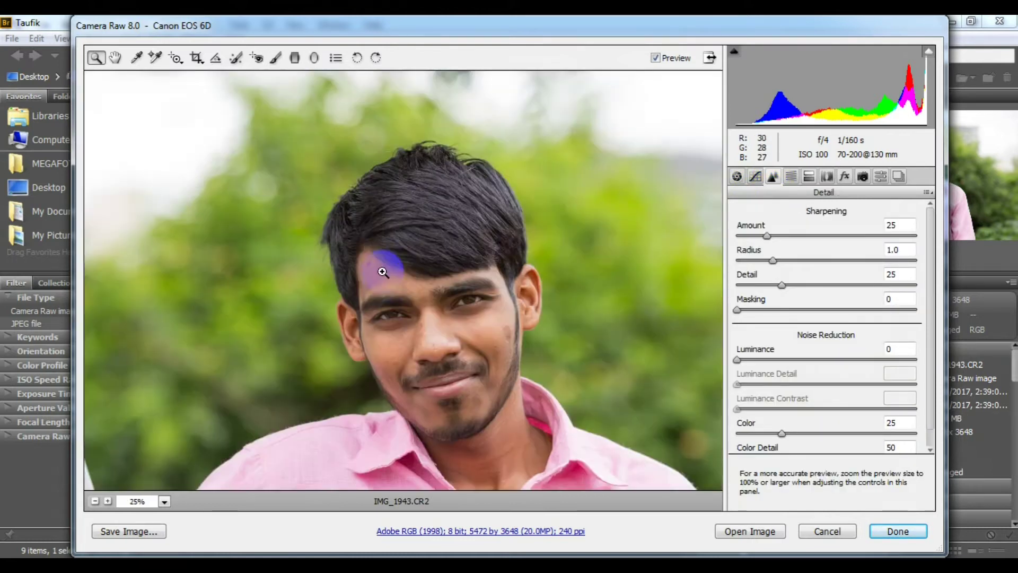
{"action": "left_click", "coordinate": [386, 308]}
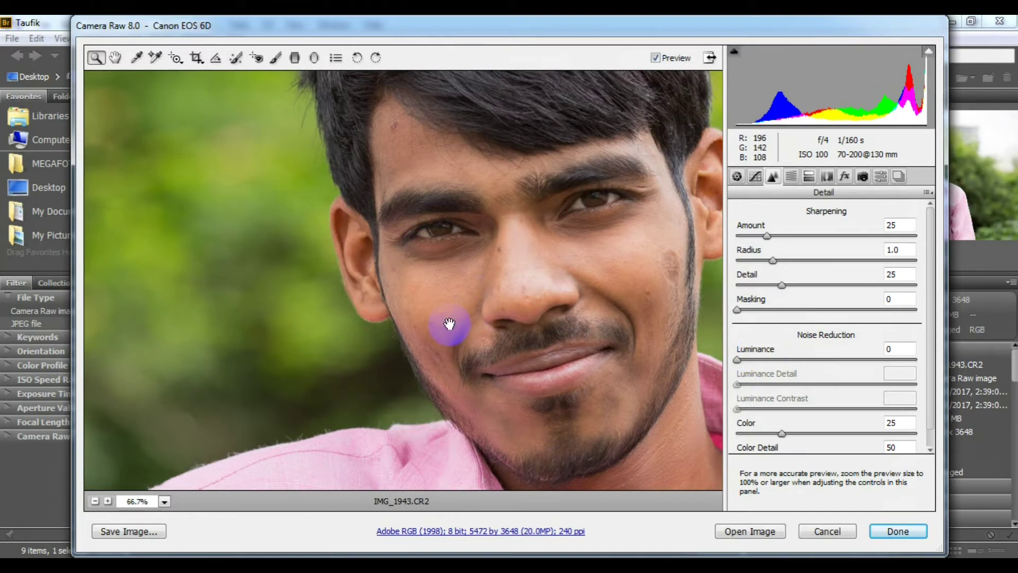
{"action": "left_click", "coordinate": [545, 314]}
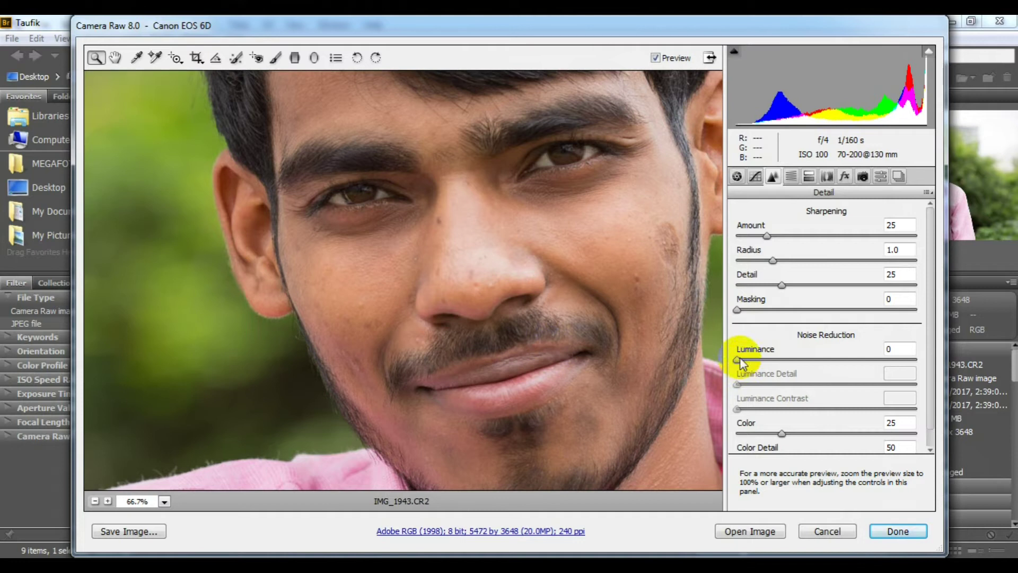
{"action": "left_click_drag", "start_coordinate": [739, 359], "coordinate": [771, 356]}
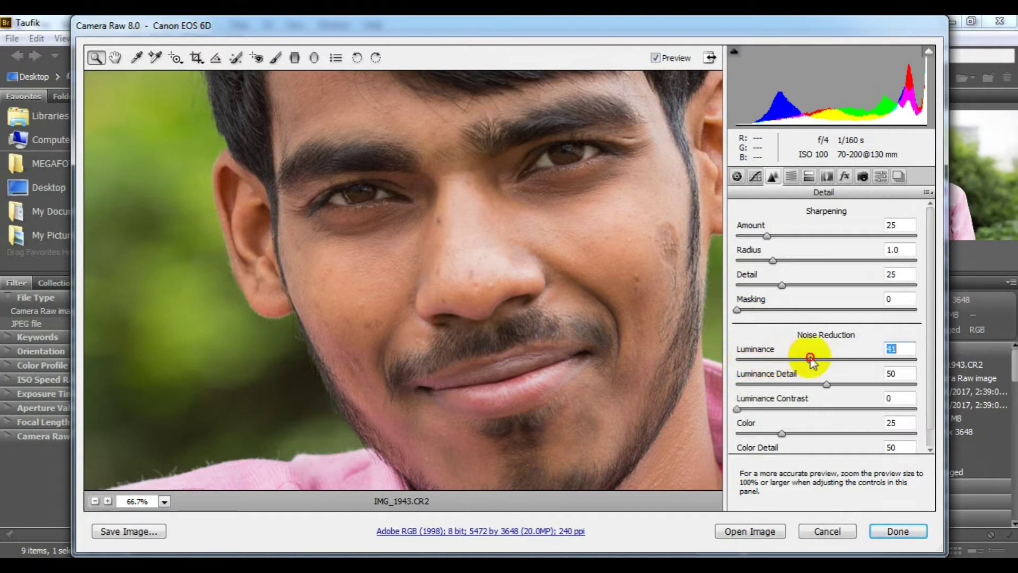
{"action": "key", "text": "Down"}
{"action": "key", "text": "Down"}
{"action": "key", "text": "Down"}
{"action": "left_click_drag", "start_coordinate": [759, 373], "coordinate": [765, 375]}
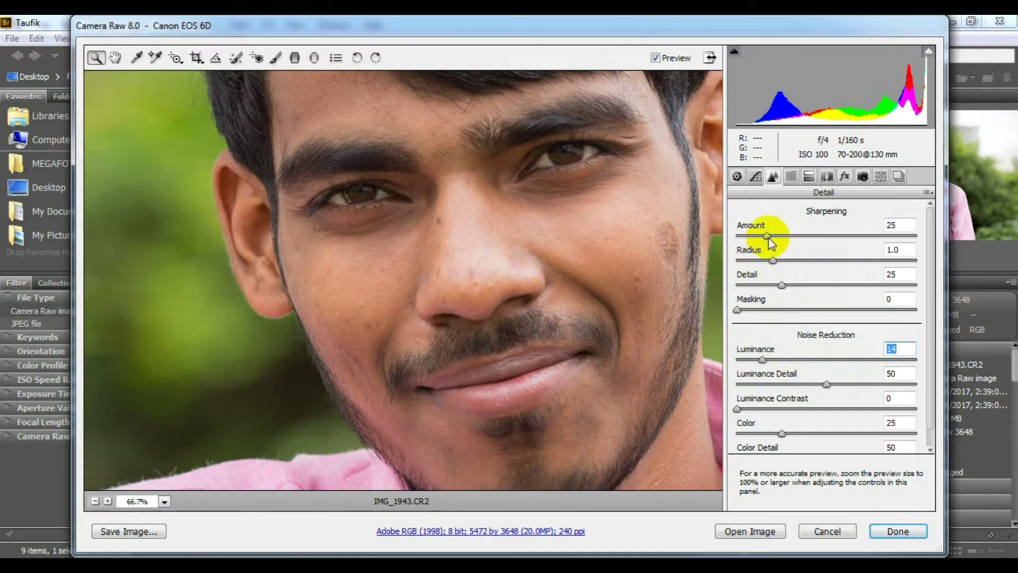
{"action": "mouse_move", "coordinate": [772, 237]}
{"action": "left_mouse_down"}
{"action": "mouse_move", "coordinate": [780, 237]}
{"action": "mouse_move", "coordinate": [749, 255]}
{"action": "mouse_move", "coordinate": [769, 254]}
{"action": "left_mouse_up"}
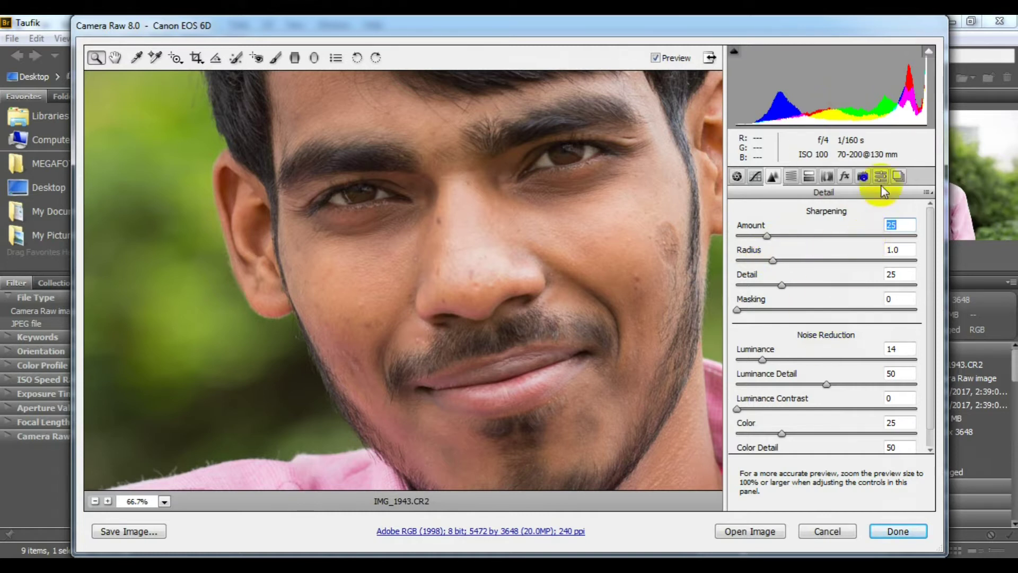
{"action": "scroll", "coordinate": [925, 289], "scroll_direction": "down", "scroll_amount": 1}
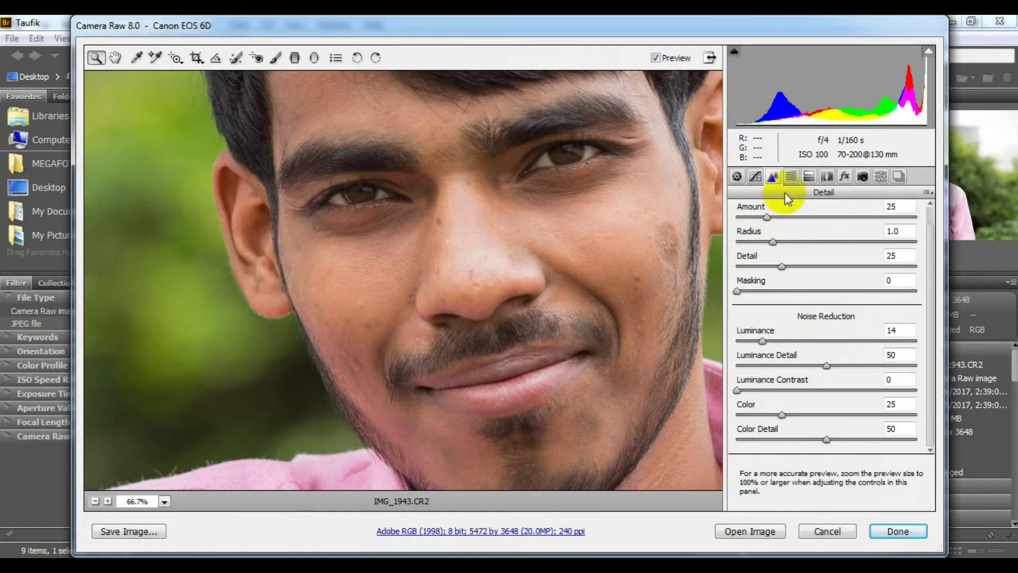
{"action": "left_click", "coordinate": [791, 177]}
- Set HSL saturation to Yellows +45, Greens +11, Aquas +15, Purples −14, Magentas +20
{"action": "left_click", "coordinate": [777, 234]}
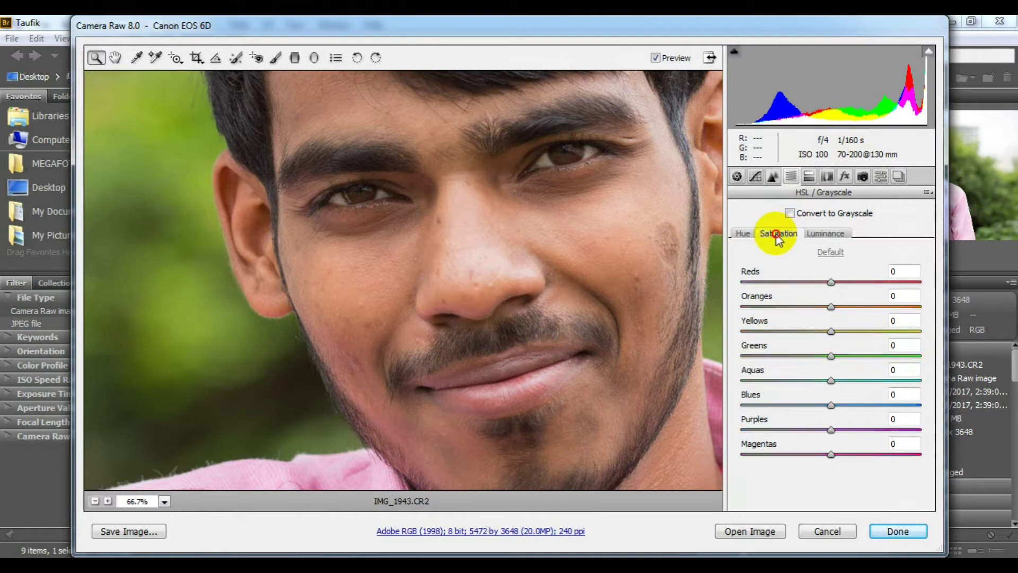
{"action": "left_click", "coordinate": [461, 250], "text": "alt"}
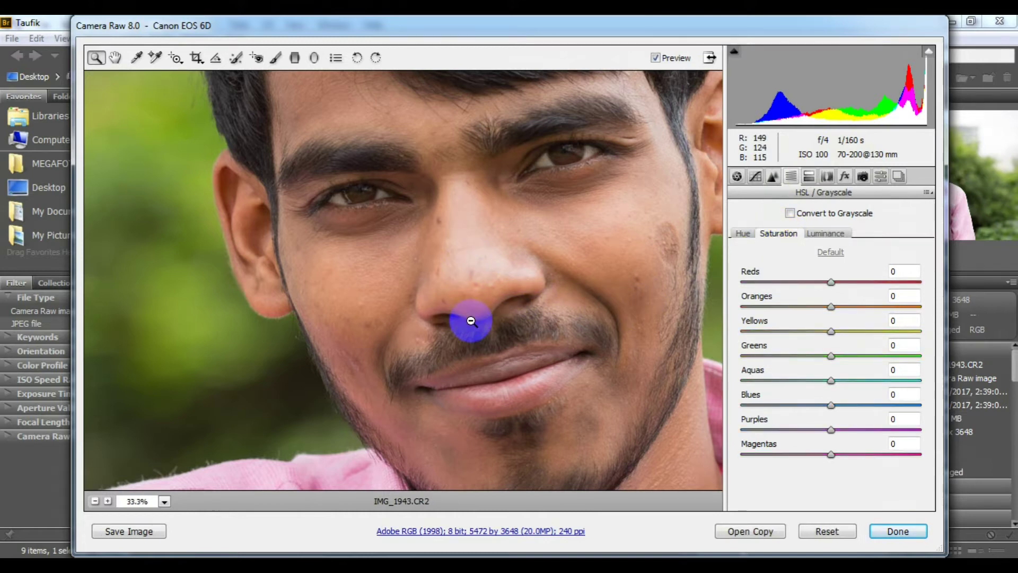
{"action": "left_click", "coordinate": [471, 321], "text": "alt"}
{"action": "left_click", "coordinate": [466, 318], "text": "alt"}
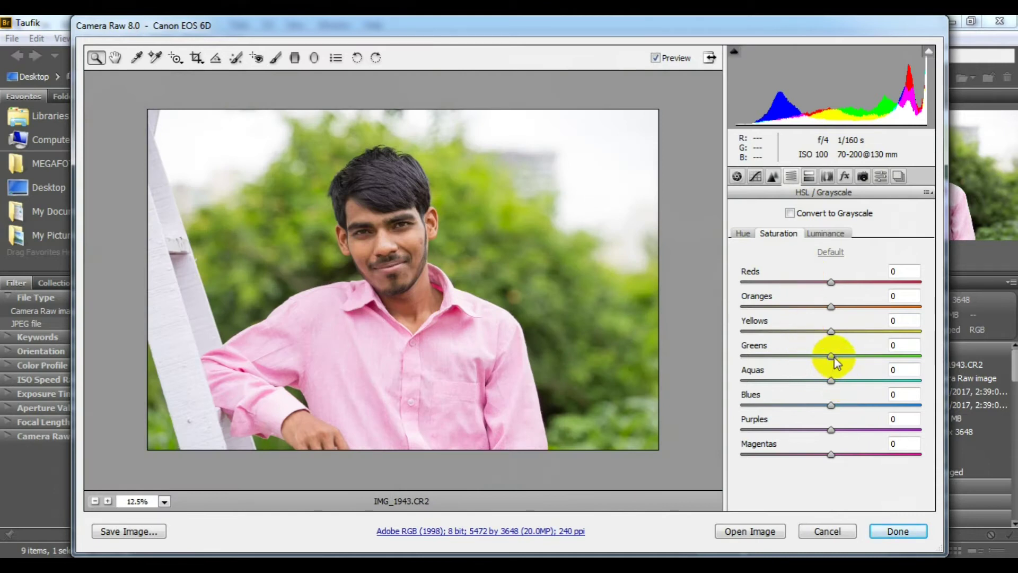
{"action": "left_click_drag", "start_coordinate": [833, 331], "coordinate": [894, 340]}
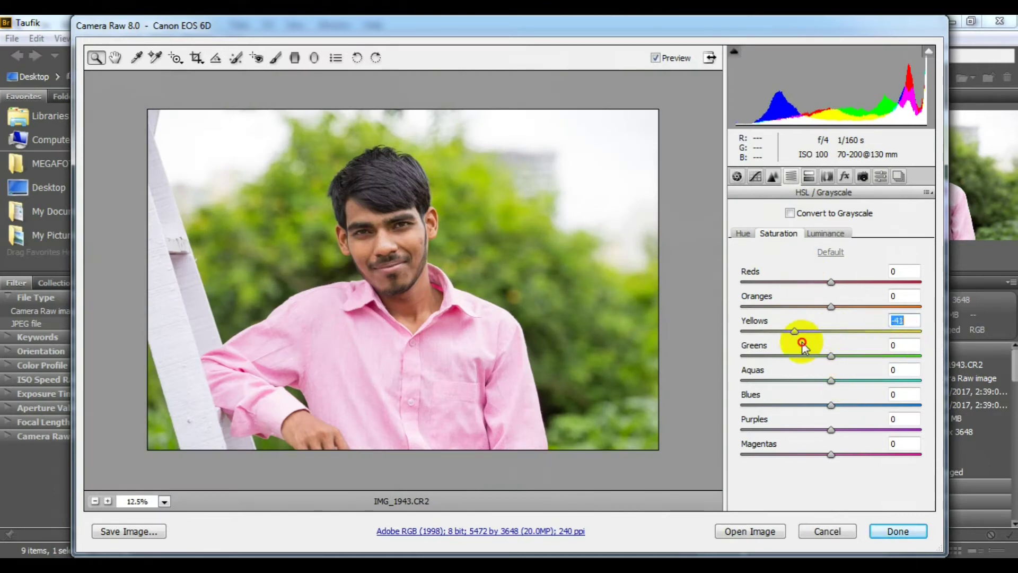
{"action": "mouse_move", "coordinate": [891, 342]}
{"action": "left_mouse_down"}
{"action": "mouse_move", "coordinate": [794, 362]}
{"action": "mouse_move", "coordinate": [847, 362]}
{"action": "mouse_move", "coordinate": [840, 356]}
{"action": "mouse_move", "coordinate": [813, 383]}
{"action": "mouse_move", "coordinate": [863, 382]}
{"action": "mouse_move", "coordinate": [750, 382]}
{"action": "mouse_move", "coordinate": [855, 382]}
{"action": "mouse_move", "coordinate": [844, 381]}
{"action": "mouse_move", "coordinate": [879, 404]}
{"action": "mouse_move", "coordinate": [752, 408]}
{"action": "mouse_move", "coordinate": [831, 404]}
{"action": "mouse_move", "coordinate": [865, 430]}
{"action": "mouse_move", "coordinate": [789, 430]}
{"action": "mouse_move", "coordinate": [908, 408]}
{"action": "mouse_move", "coordinate": [800, 416]}
{"action": "mouse_move", "coordinate": [870, 409]}
{"action": "mouse_move", "coordinate": [827, 414]}
{"action": "left_mouse_up"}
{"action": "mouse_move", "coordinate": [831, 454]}
{"action": "left_mouse_down"}
{"action": "mouse_move", "coordinate": [881, 454]}
{"action": "mouse_move", "coordinate": [726, 465]}
{"action": "mouse_move", "coordinate": [857, 455]}
{"action": "left_mouse_up"}
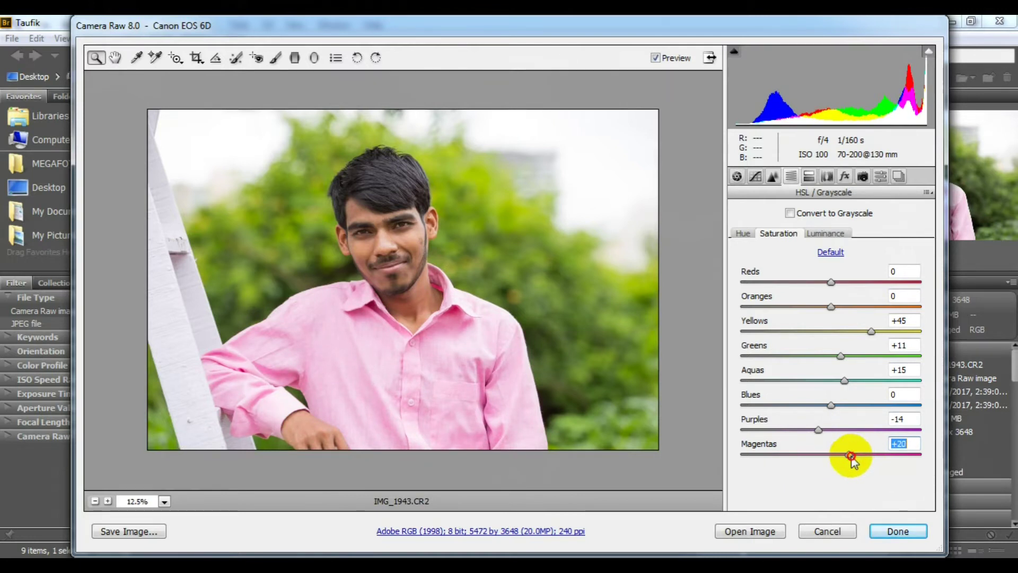
- Raise the Reds luminance to +2 and glance at the split toning settings
{"action": "left_click", "coordinate": [825, 233]}
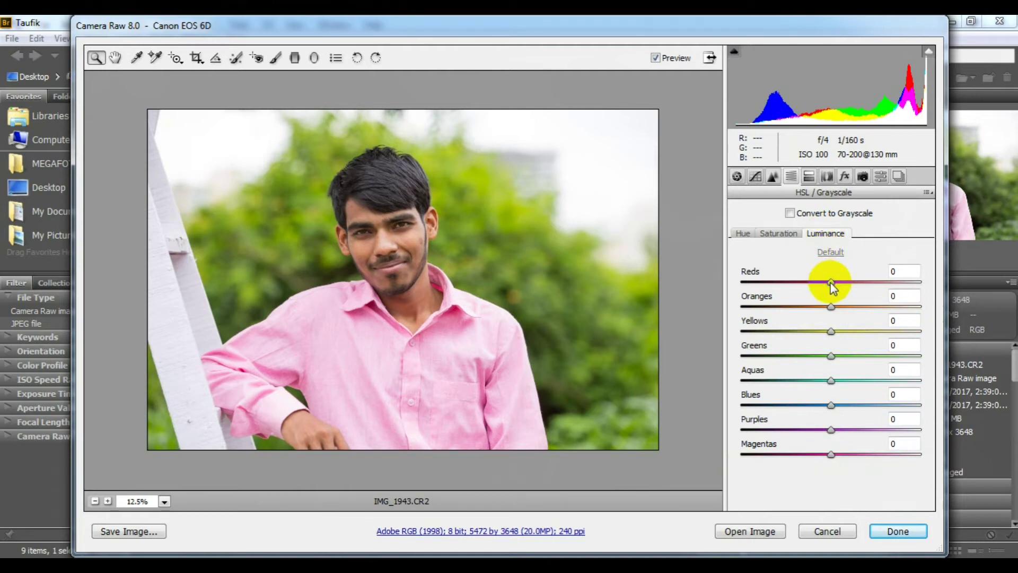
{"action": "left_click_drag", "start_coordinate": [830, 282], "coordinate": [836, 282]}
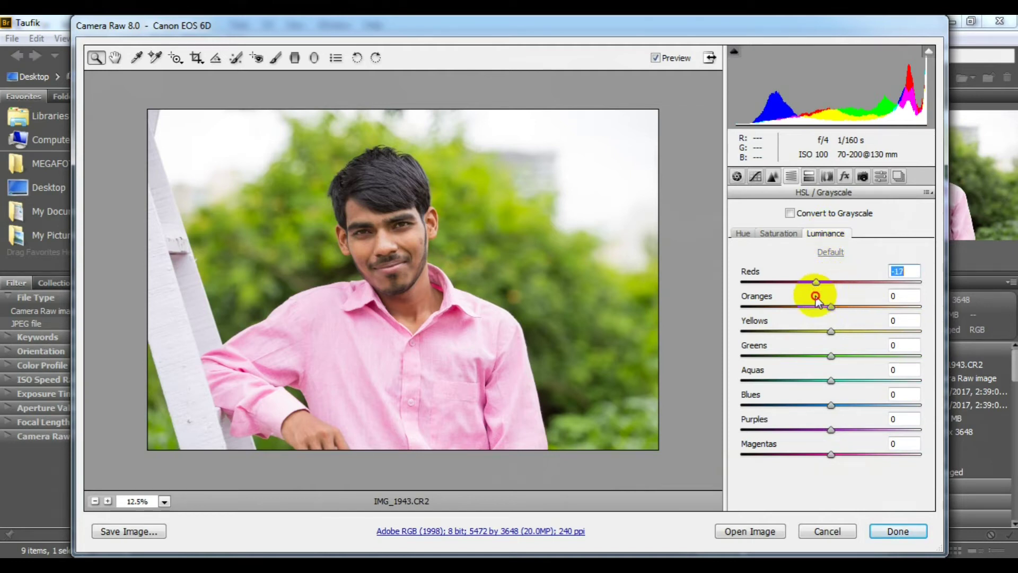
{"action": "left_click", "coordinate": [832, 300]}
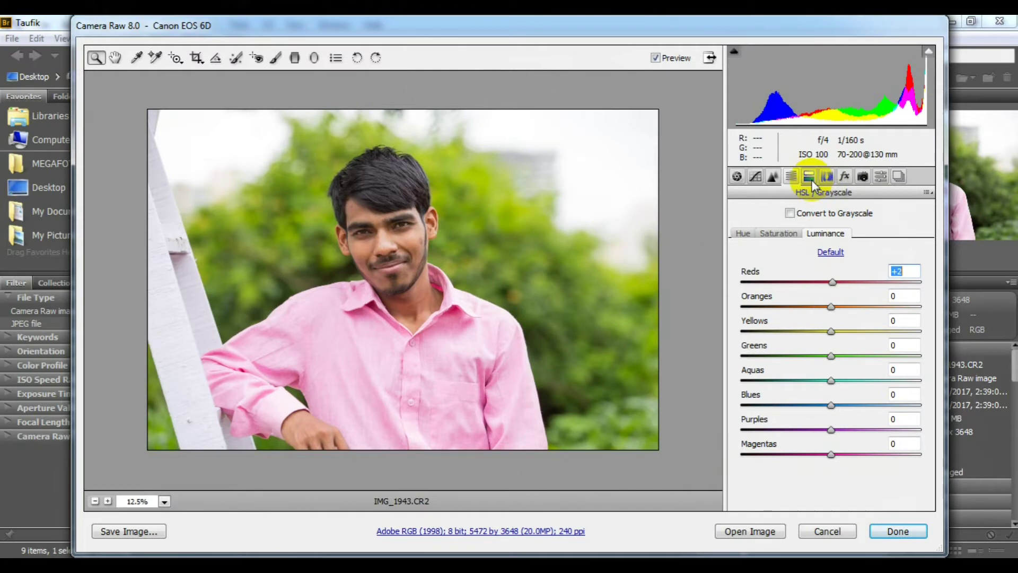
{"action": "left_click", "coordinate": [808, 176]}
{"action": "left_click", "coordinate": [790, 176]}
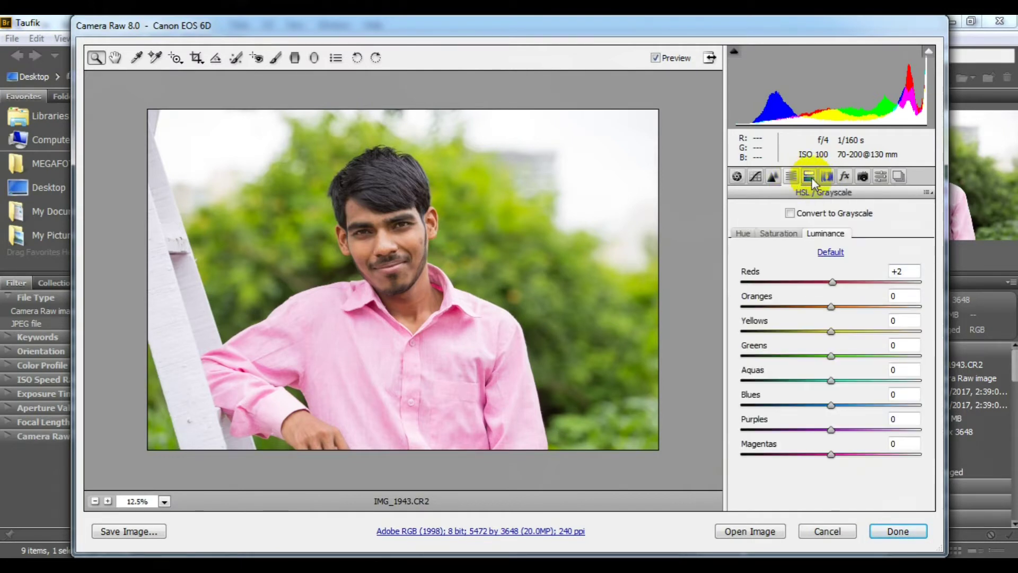
{"action": "left_click", "coordinate": [809, 176]}
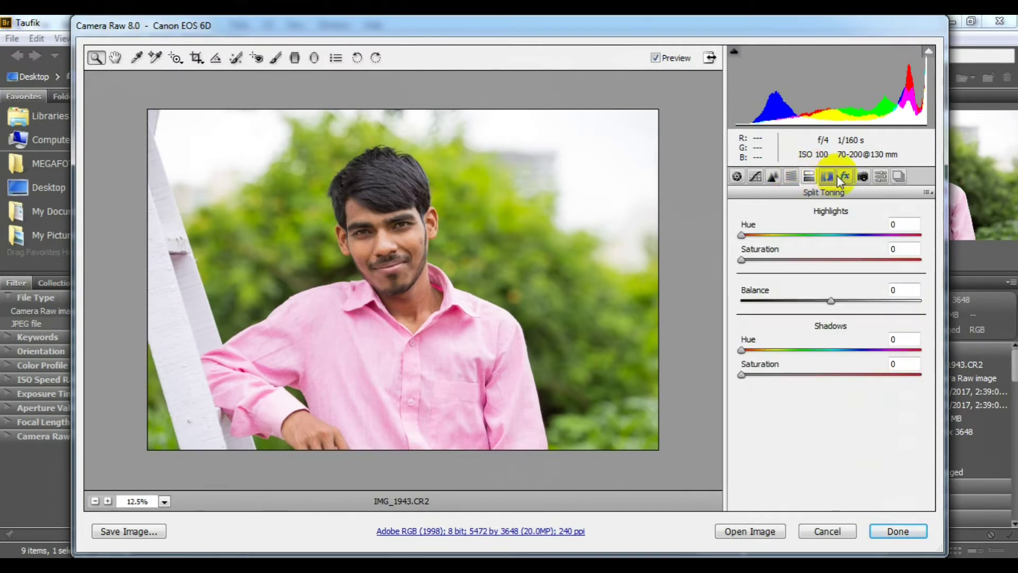
- Enable lens profile corrections for the Canon EF 70-200mm lens and inspect the face
{"action": "left_click", "coordinate": [748, 210]}
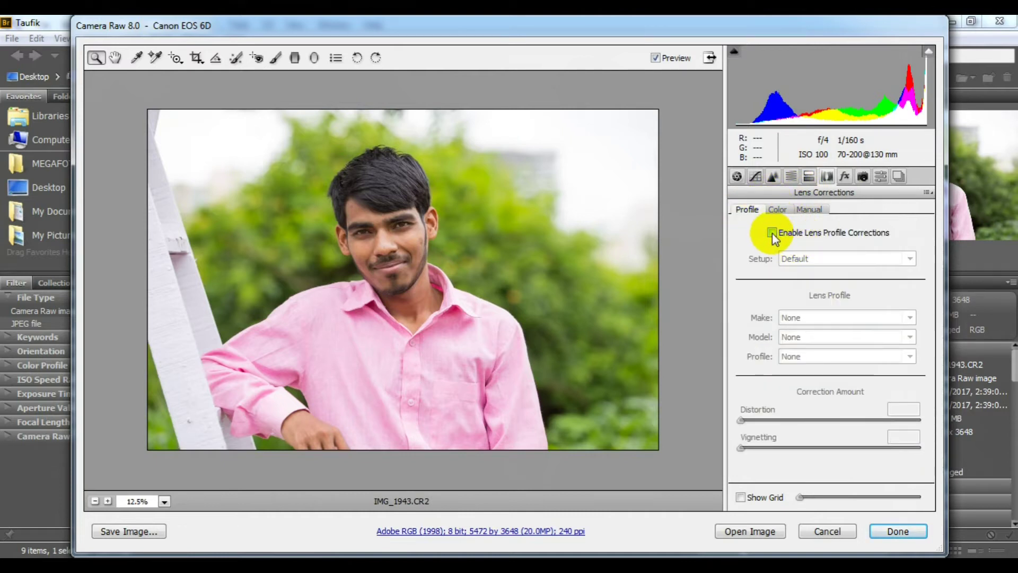
{"action": "left_click", "coordinate": [772, 233]}
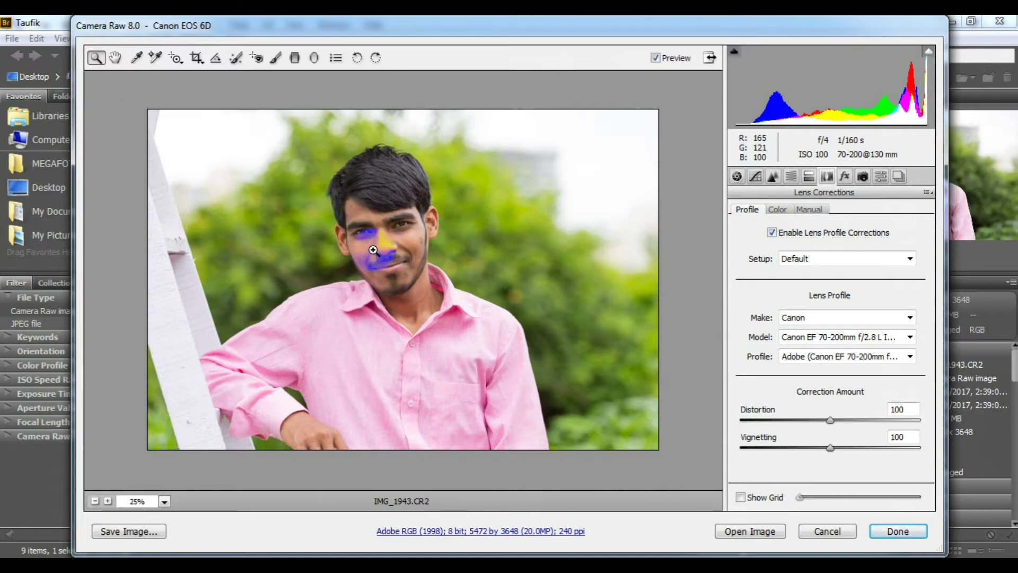
{"action": "left_click", "coordinate": [384, 276]}
{"action": "left_click", "coordinate": [408, 289]}
{"action": "left_click", "coordinate": [495, 271]}
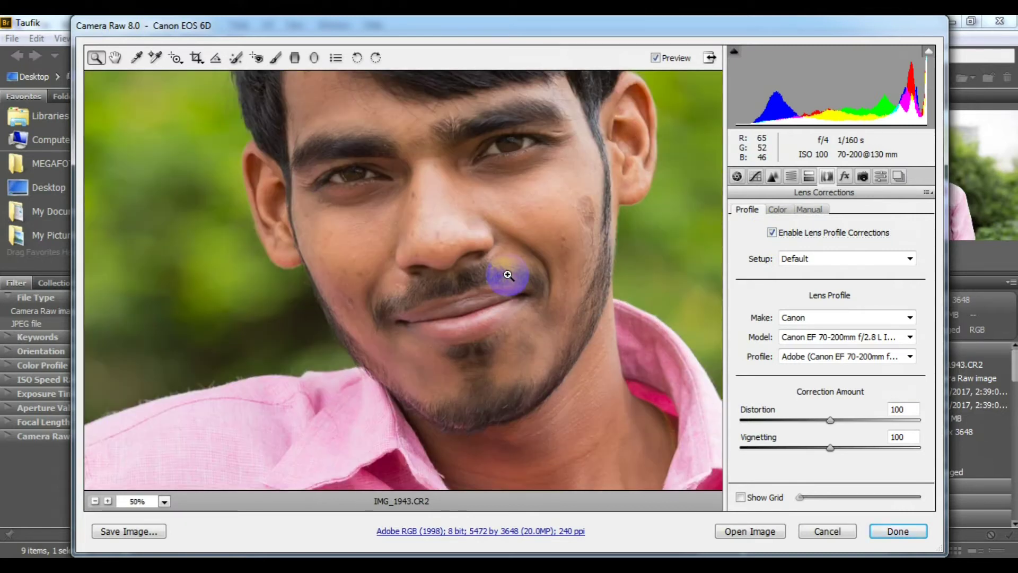
{"action": "left_click", "coordinate": [625, 218], "text": "alt"}
{"action": "left_click", "coordinate": [674, 209], "text": "alt"}
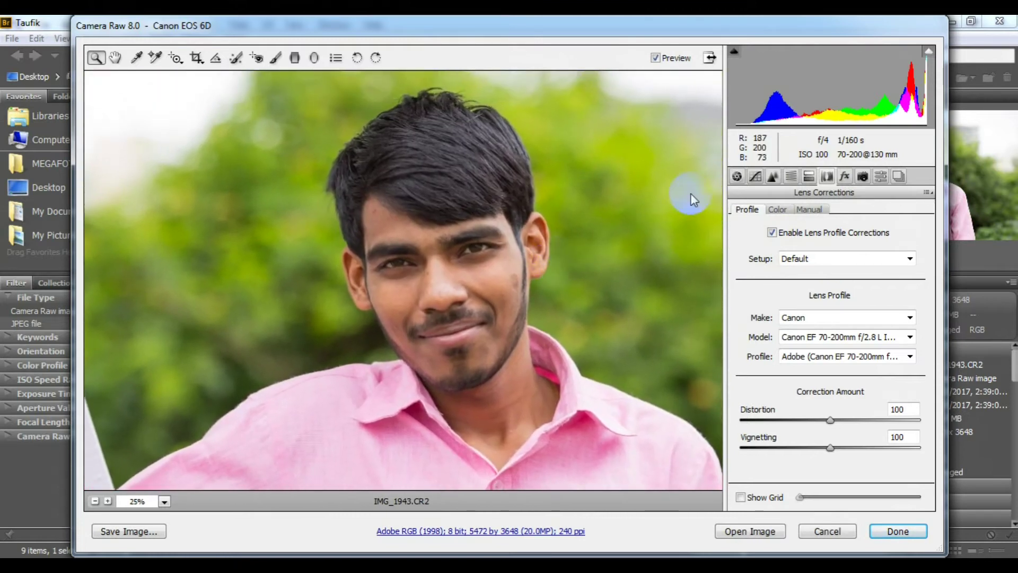
- Review the Effects grain and vignetting settings on the full photo
{"action": "left_click", "coordinate": [845, 177]}
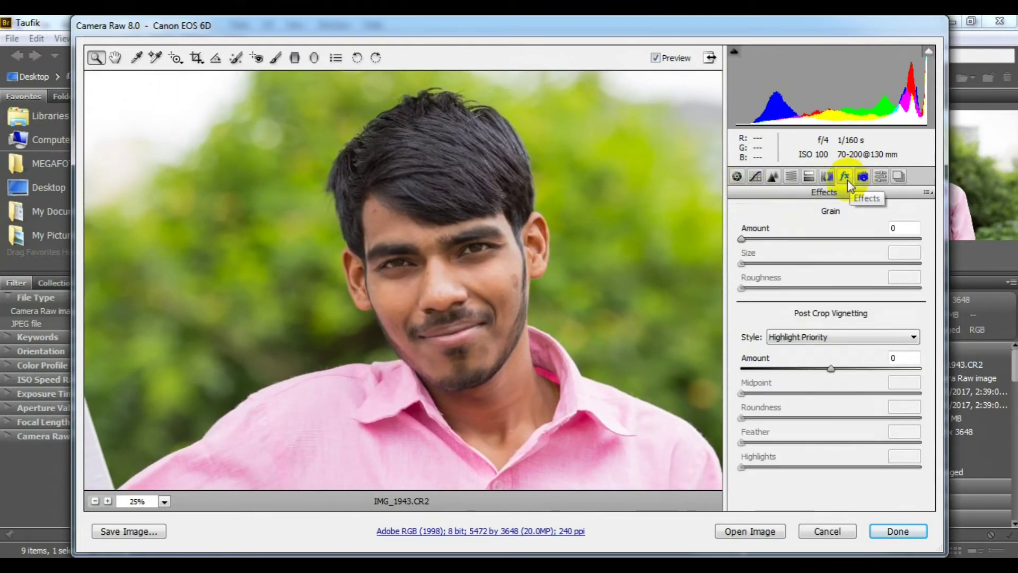
{"action": "left_click", "coordinate": [404, 311], "text": "alt"}
{"action": "left_click", "coordinate": [842, 381]}
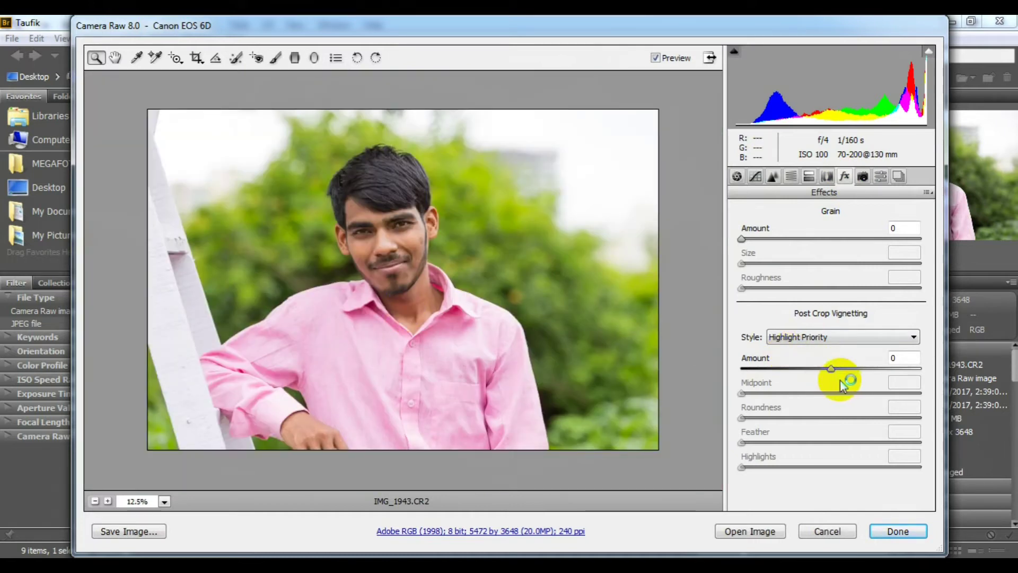
{"action": "left_click", "coordinate": [866, 176]}
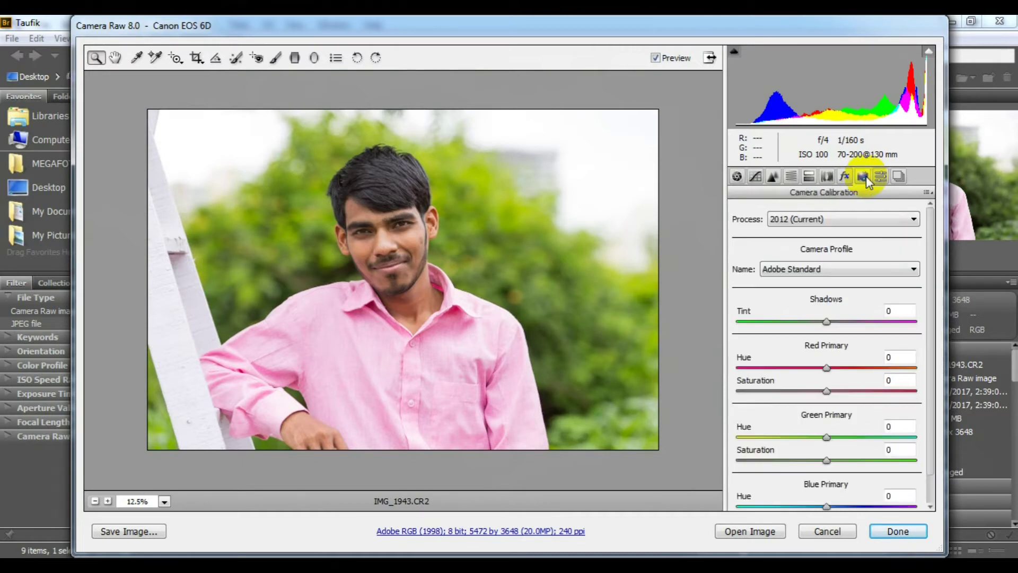
- Compare the Camera Portrait and Adobe Standard profiles while zoomed into the face
{"action": "left_click", "coordinate": [823, 270]}
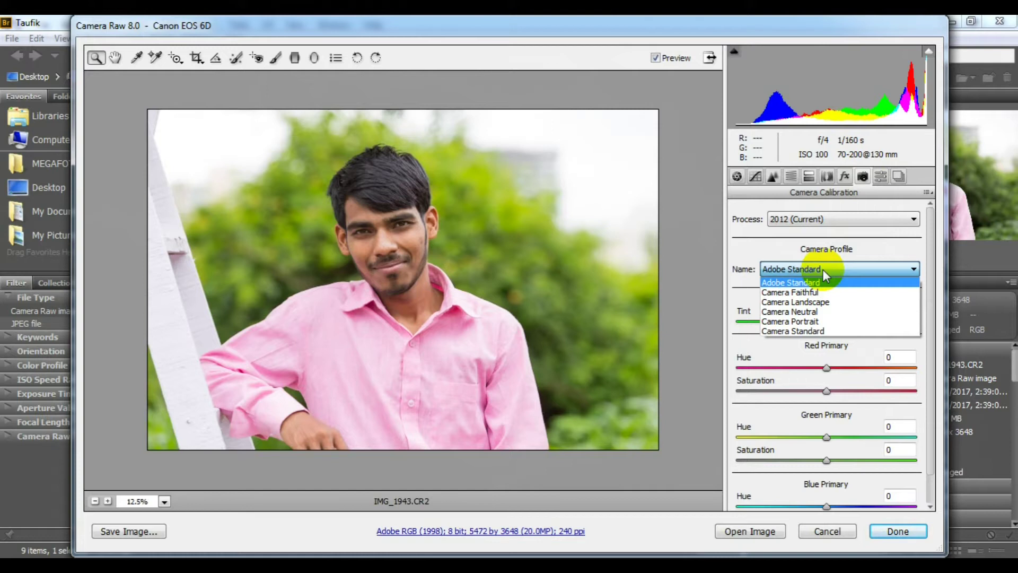
{"action": "left_click", "coordinate": [804, 321]}
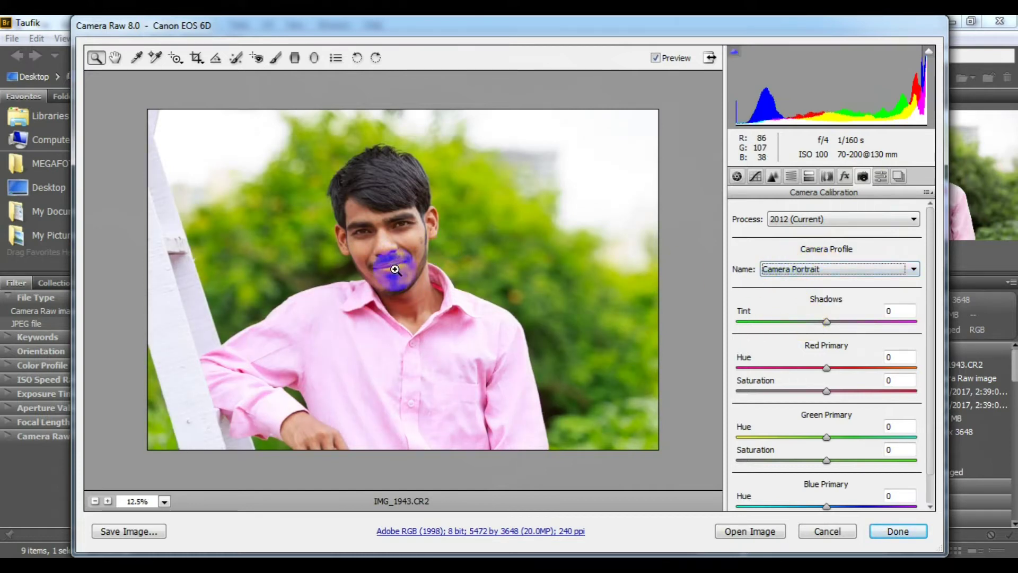
{"action": "left_click", "coordinate": [399, 247]}
{"action": "left_click", "coordinate": [387, 309]}
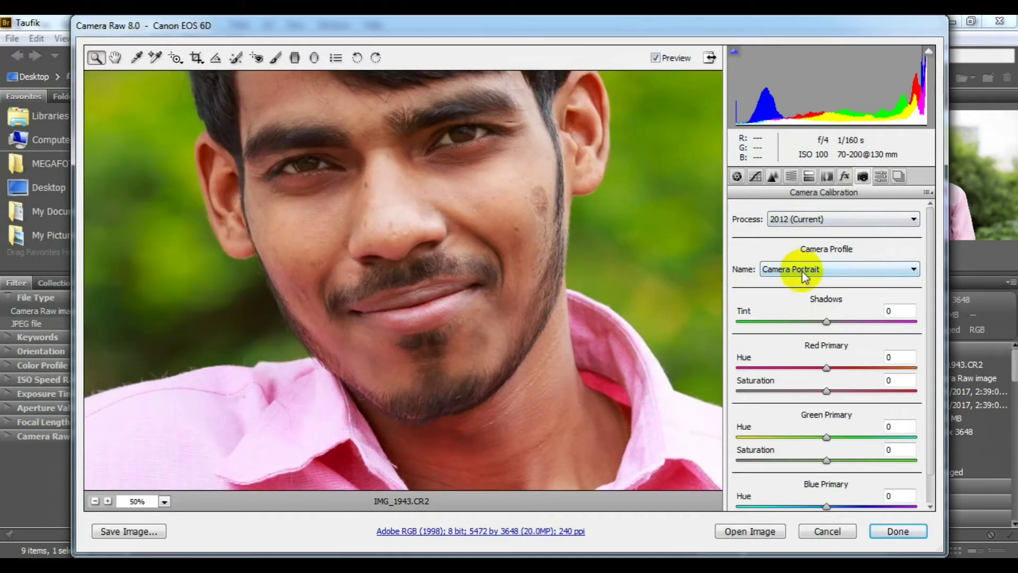
{"action": "left_click", "coordinate": [802, 269]}
{"action": "left_click", "coordinate": [795, 278]}
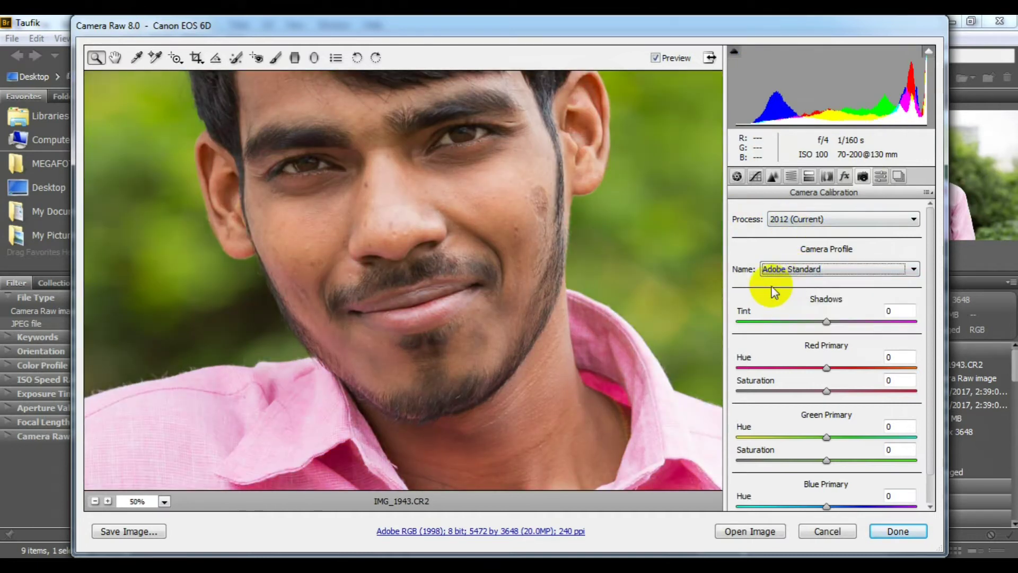
{"action": "left_click", "coordinate": [795, 269]}
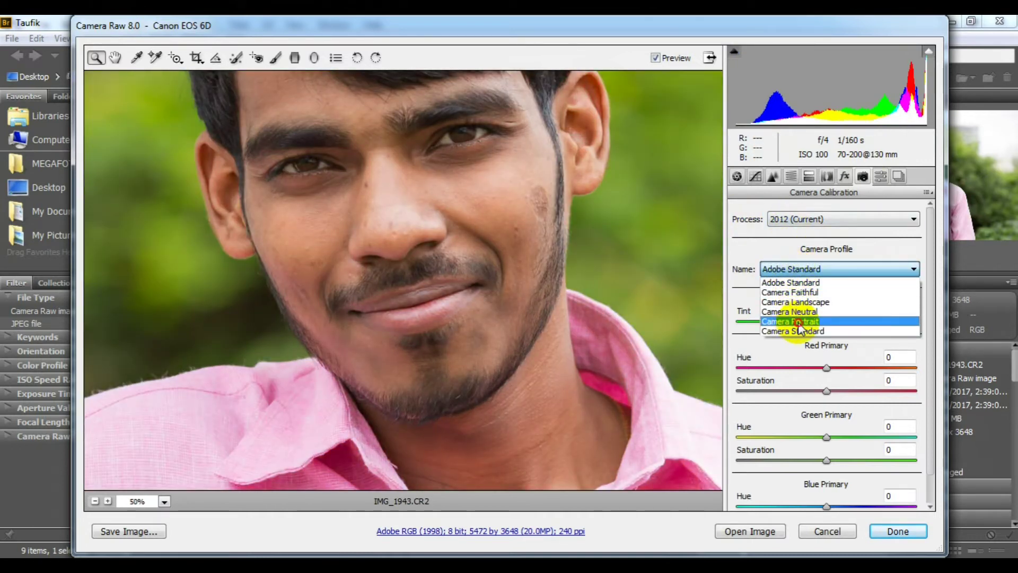
{"action": "left_click", "coordinate": [799, 322]}
- Try Camera Faithful, then settle on Adobe Standard and view the whole portrait
{"action": "left_click", "coordinate": [814, 270]}
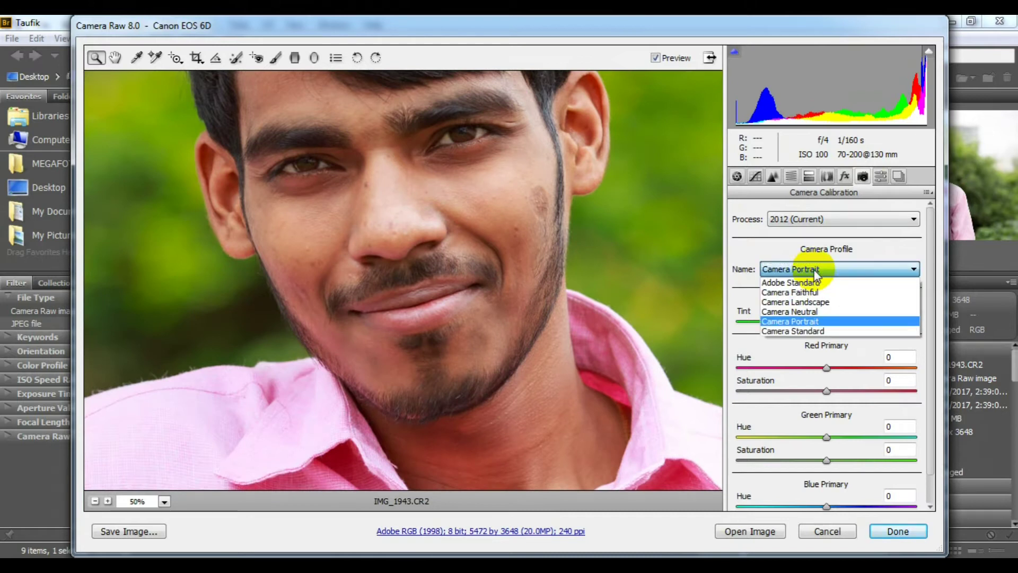
{"action": "left_click", "coordinate": [813, 283]}
{"action": "key", "text": "Down"}
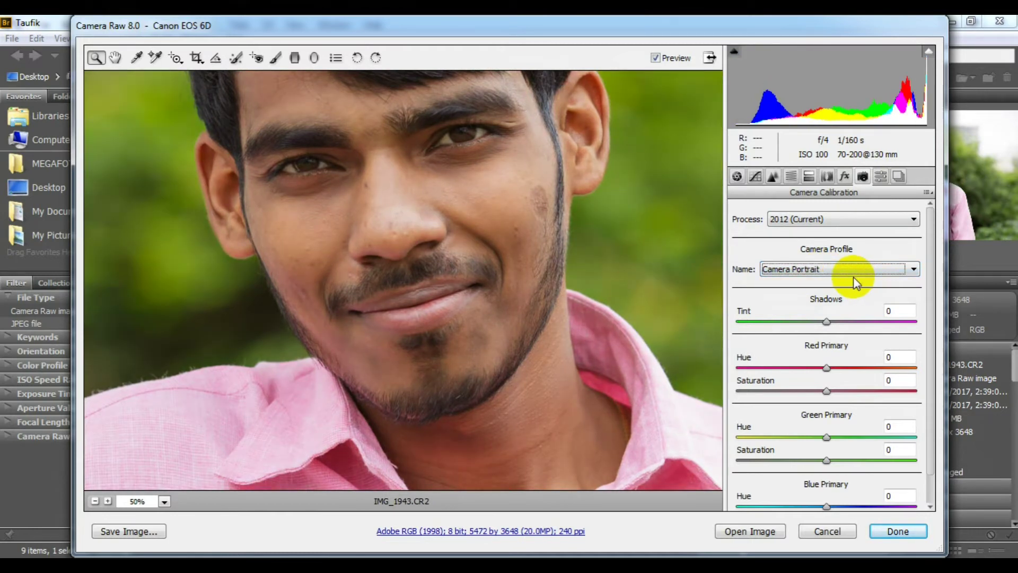
{"action": "left_click", "coordinate": [837, 269]}
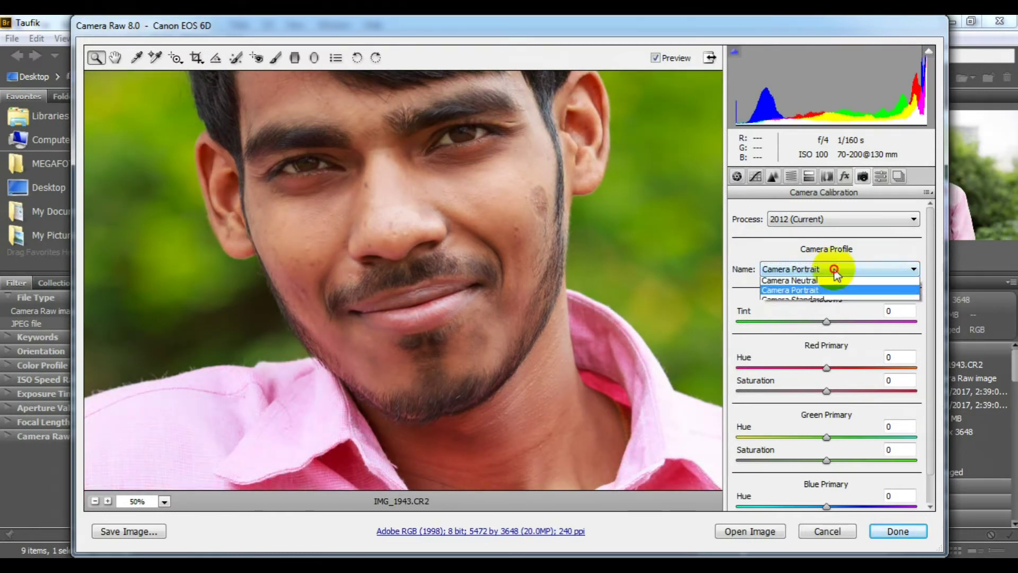
{"action": "left_click", "coordinate": [803, 283]}
{"action": "left_click", "coordinate": [479, 274], "text": "alt"}
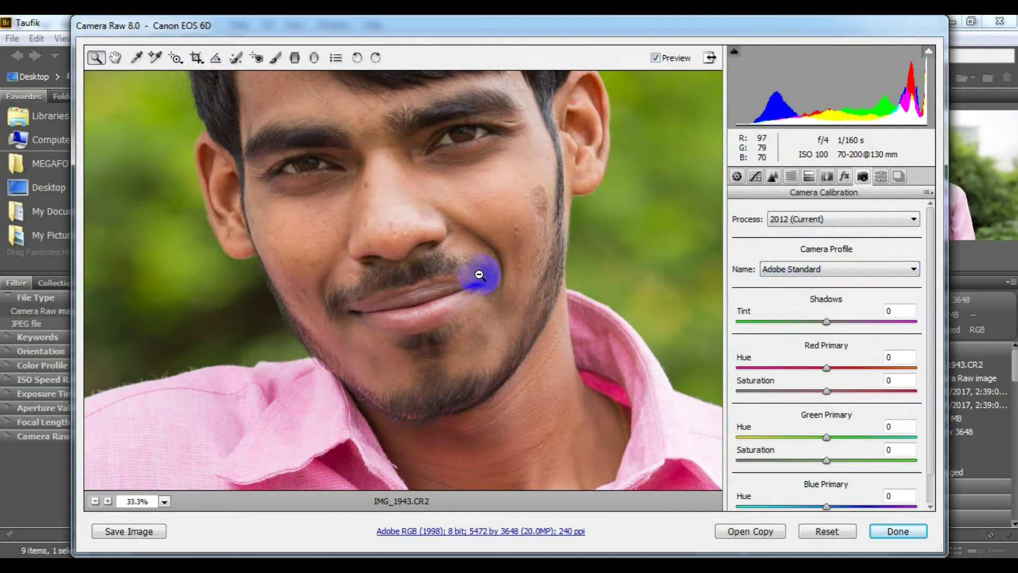
{"action": "left_click", "coordinate": [459, 291], "text": "alt"}
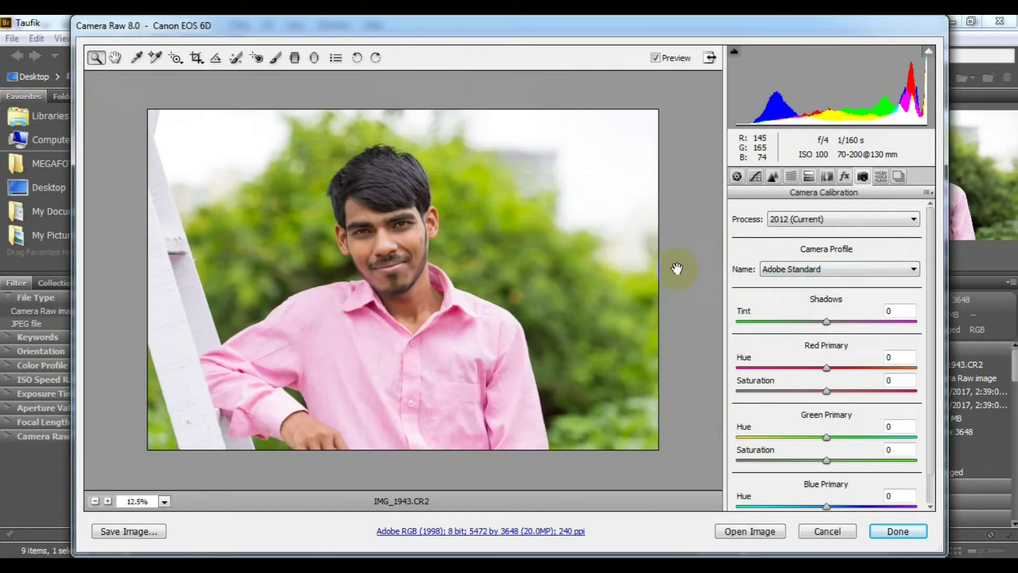
{"action": "left_click", "coordinate": [878, 179]}
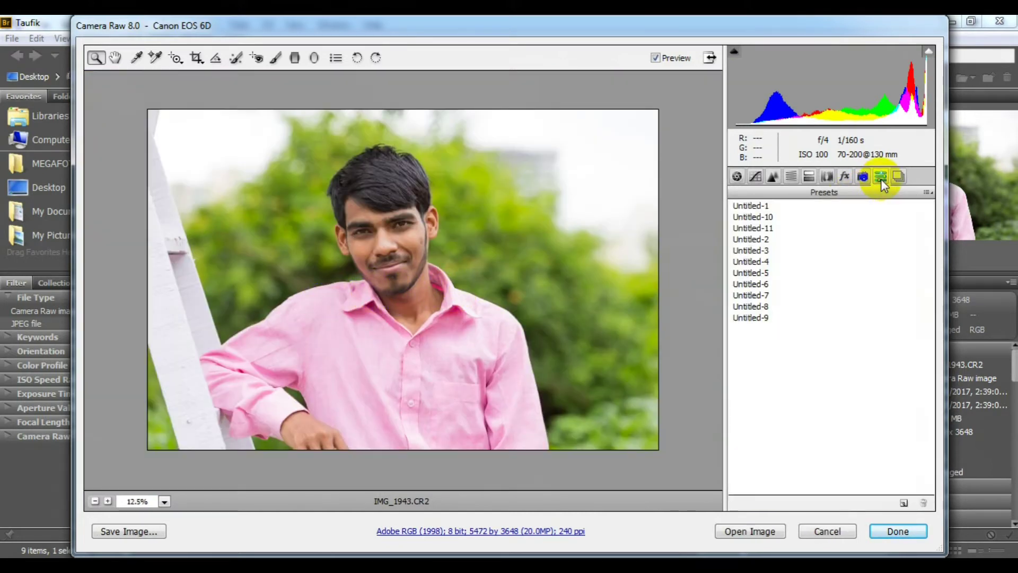
- Save the current settings as preset Untitled-12 and open the image in Photoshop
{"action": "left_click", "coordinate": [901, 503]}
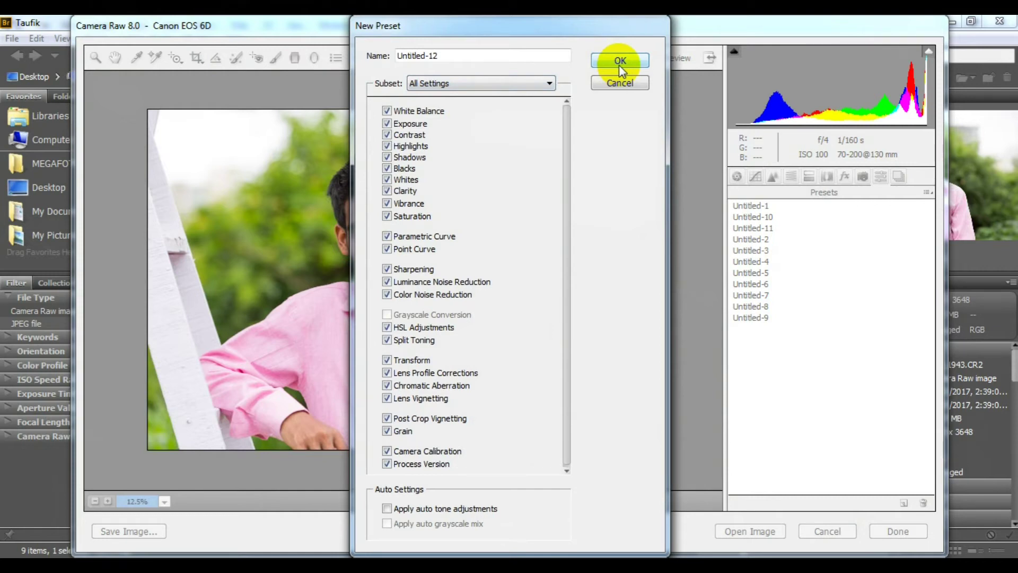
{"action": "left_click", "coordinate": [620, 62]}
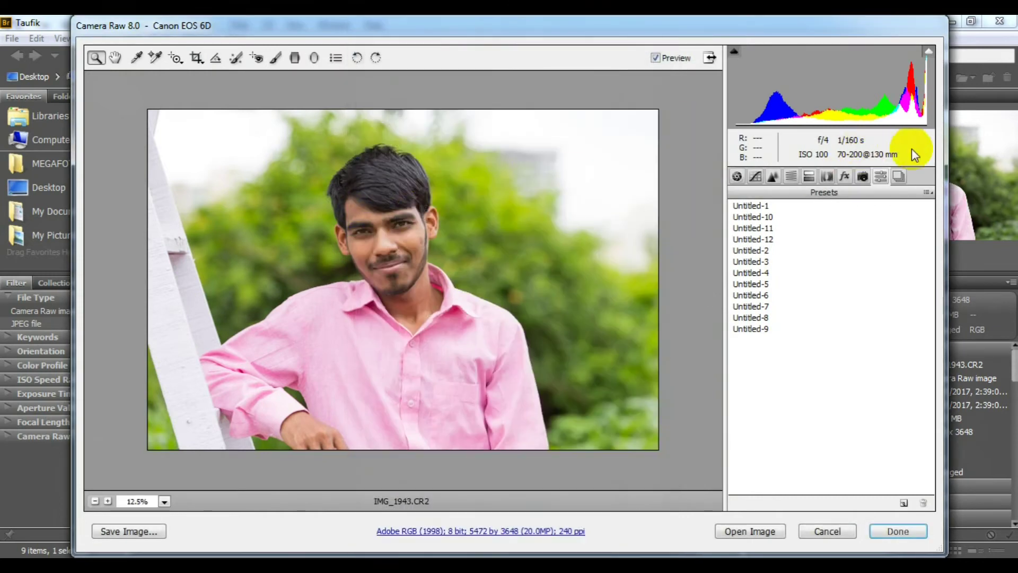
{"action": "left_click", "coordinate": [900, 177]}
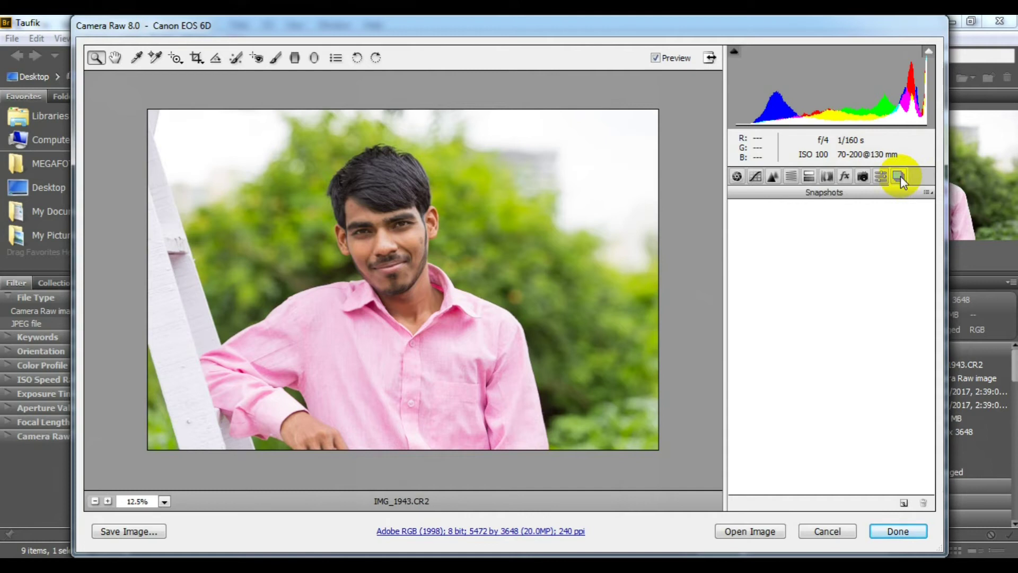
{"action": "left_click", "coordinate": [737, 177]}
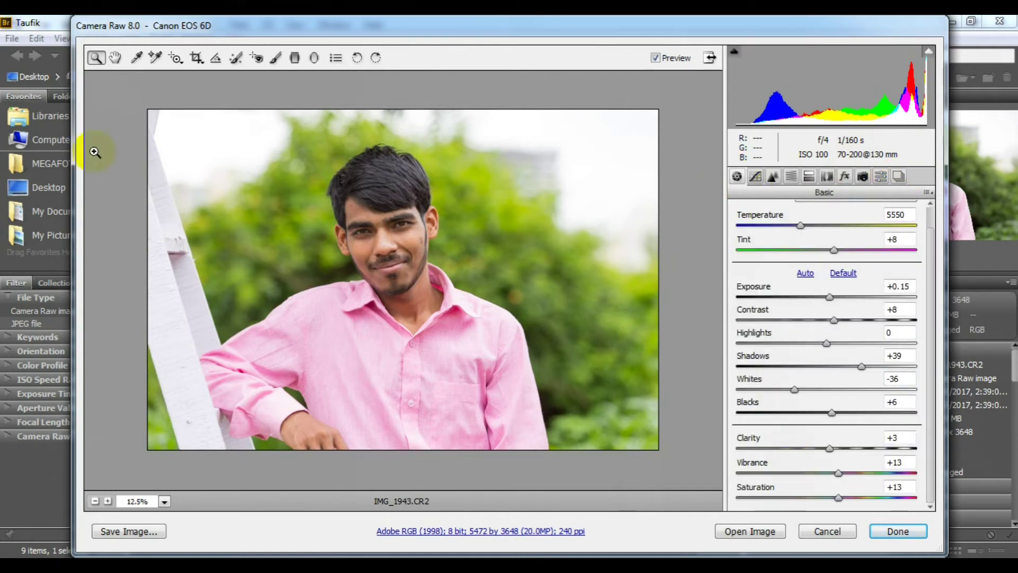
{"action": "left_click", "coordinate": [119, 533]}
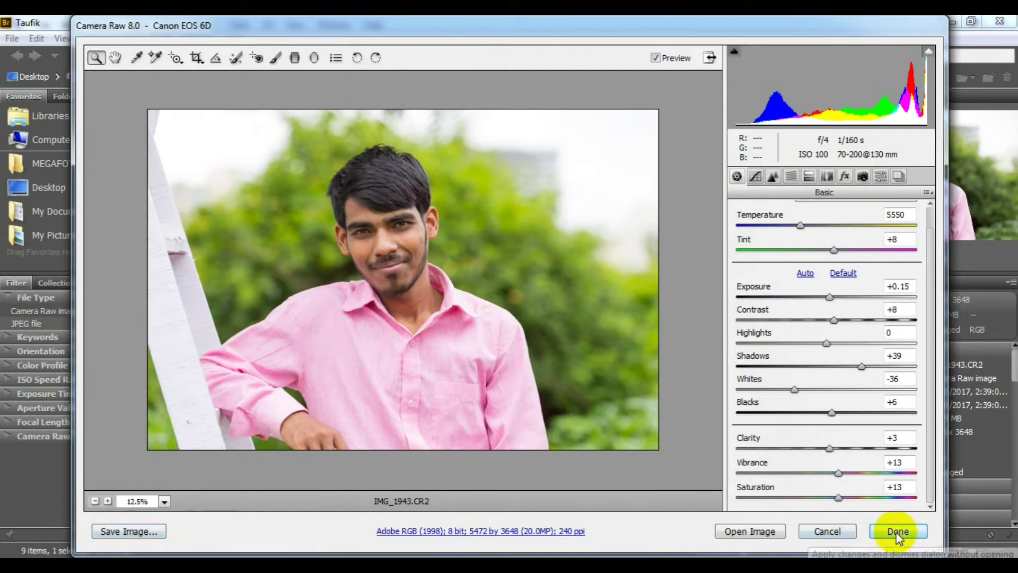
{"action": "left_click", "coordinate": [756, 533]}
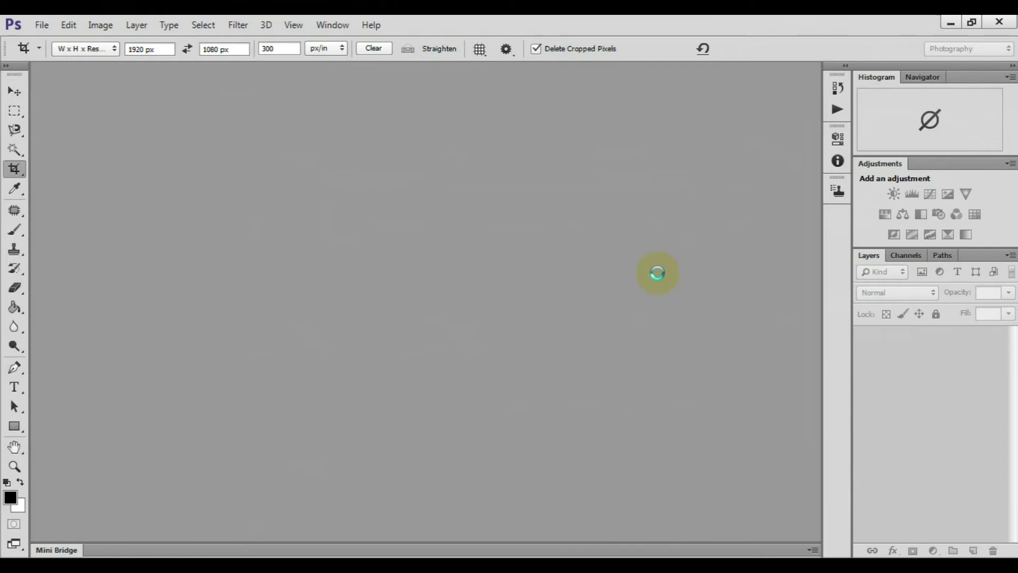
- Zoom in on the nose and pick the Patch Tool from the healing tools flyout
{"action": "scroll", "coordinate": [409, 227], "scroll_direction": "up", "scroll_amount": 3}
{"action": "scroll", "coordinate": [386, 275], "scroll_direction": "up", "scroll_amount": 2}
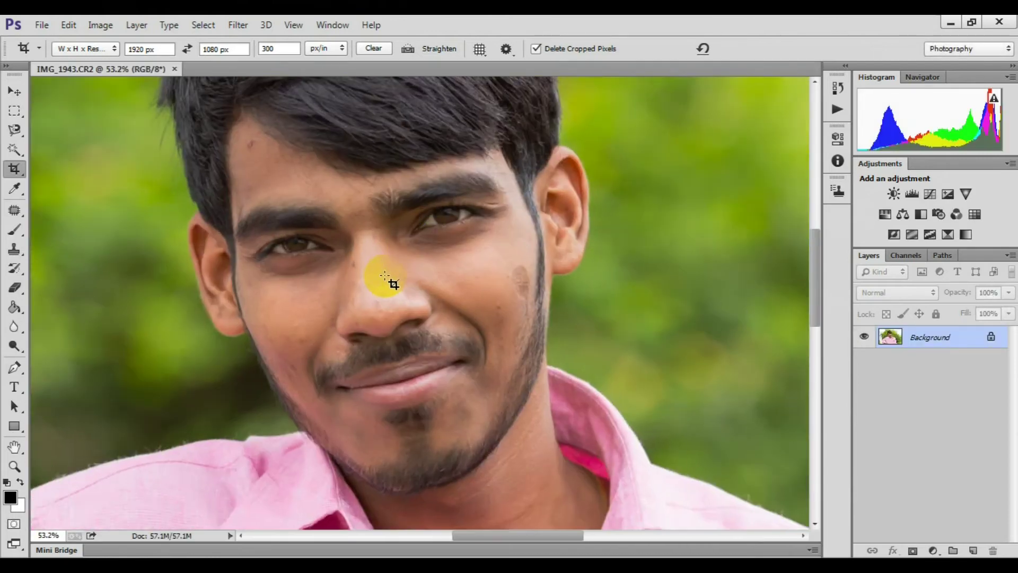
{"action": "scroll", "coordinate": [385, 276], "scroll_direction": "up", "scroll_amount": 4}
{"action": "scroll", "coordinate": [341, 268], "scroll_direction": "up", "scroll_amount": 1}
{"action": "key", "text": "j"}
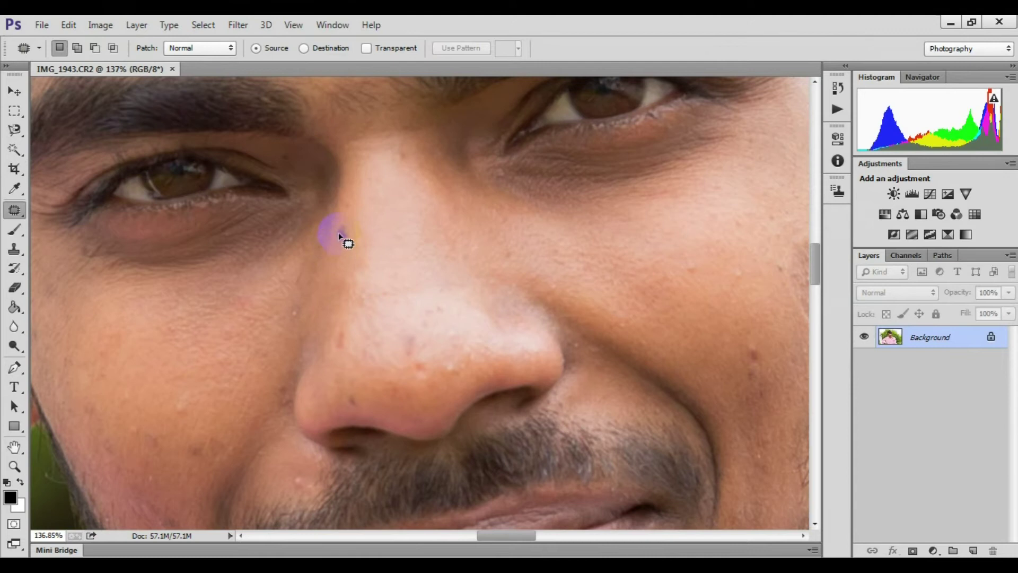
{"action": "right_click", "coordinate": [15, 215]}
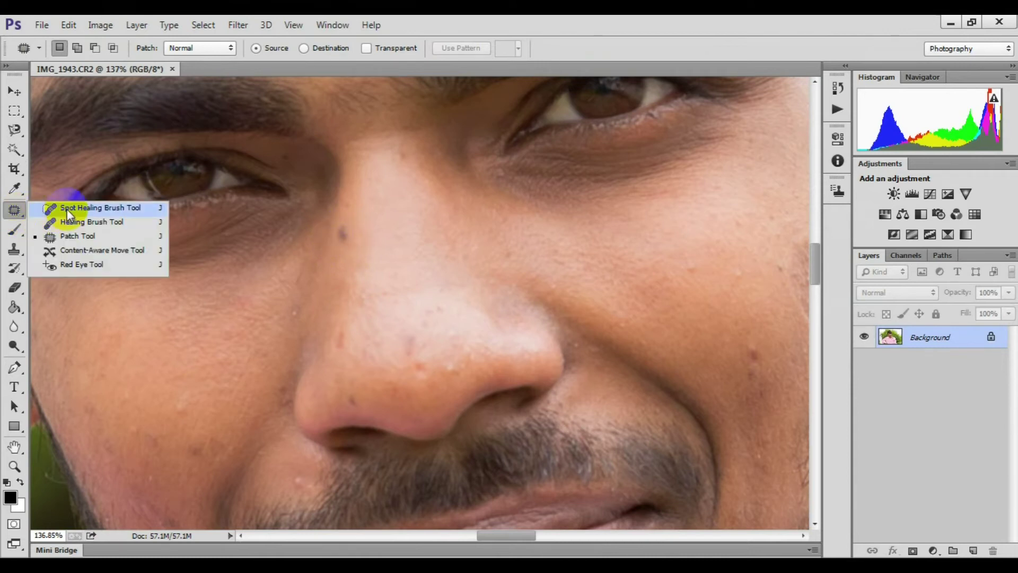
{"action": "left_click", "coordinate": [58, 203]}
{"action": "scroll", "coordinate": [325, 241], "scroll_direction": "up", "scroll_amount": 1}
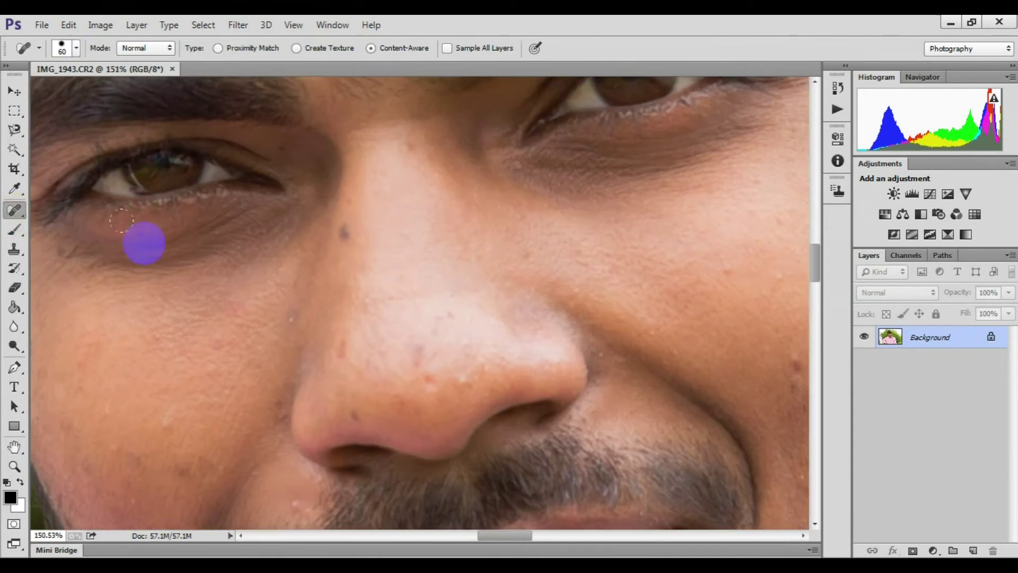
{"action": "right_click", "coordinate": [15, 211]}
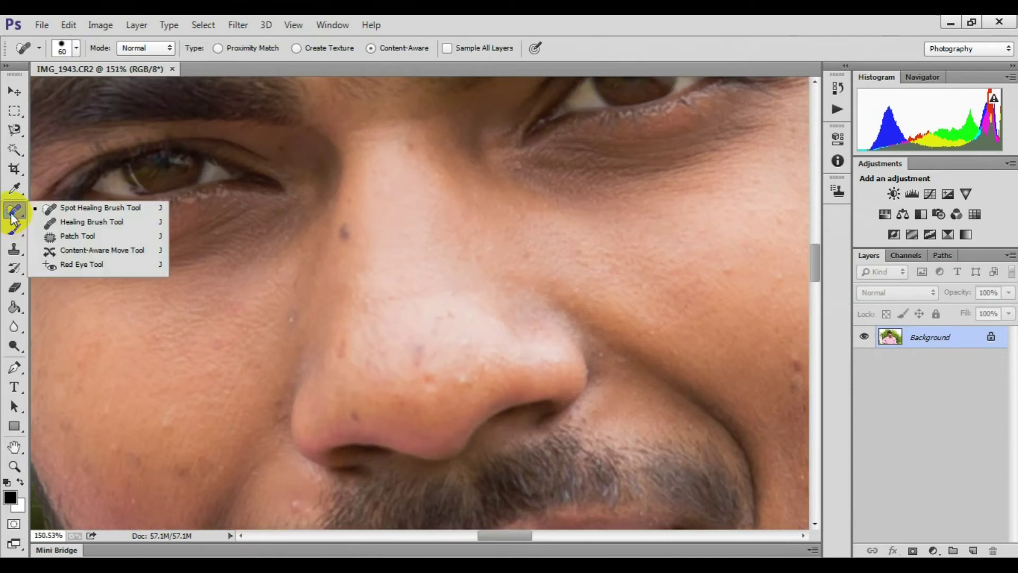
- Lasso the dark spot on the nose bridge and fill it with Content-Aware via Edit > Fill
{"action": "left_click", "coordinate": [66, 238]}
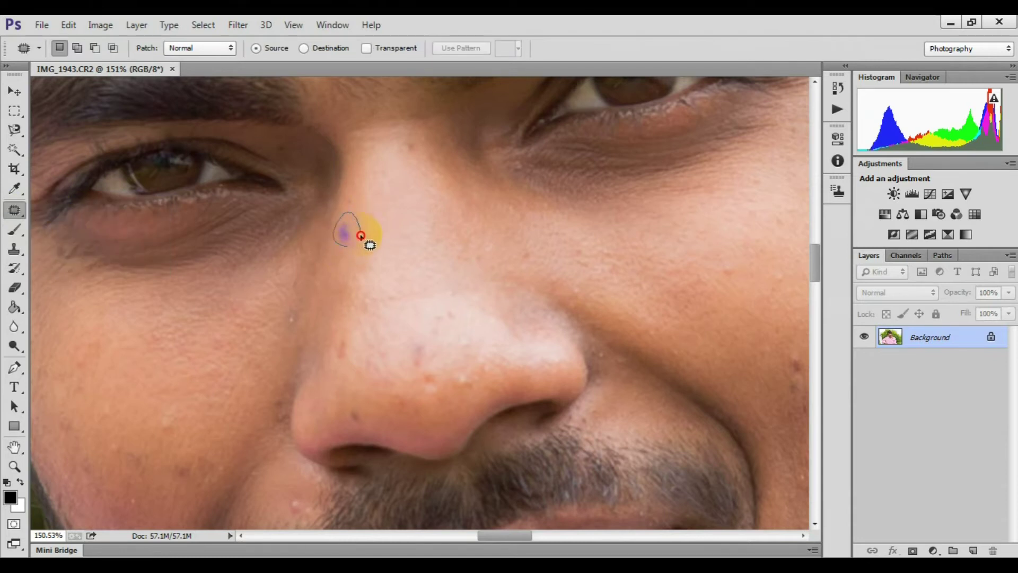
{"action": "left_click_drag", "start_coordinate": [370, 243], "coordinate": [363, 245]}
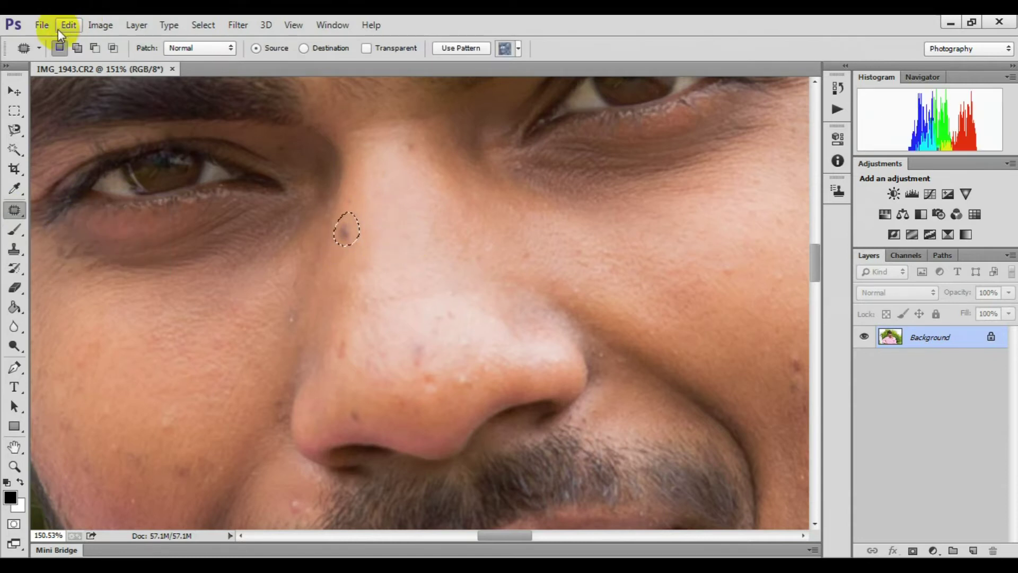
{"action": "left_click", "coordinate": [97, 26]}
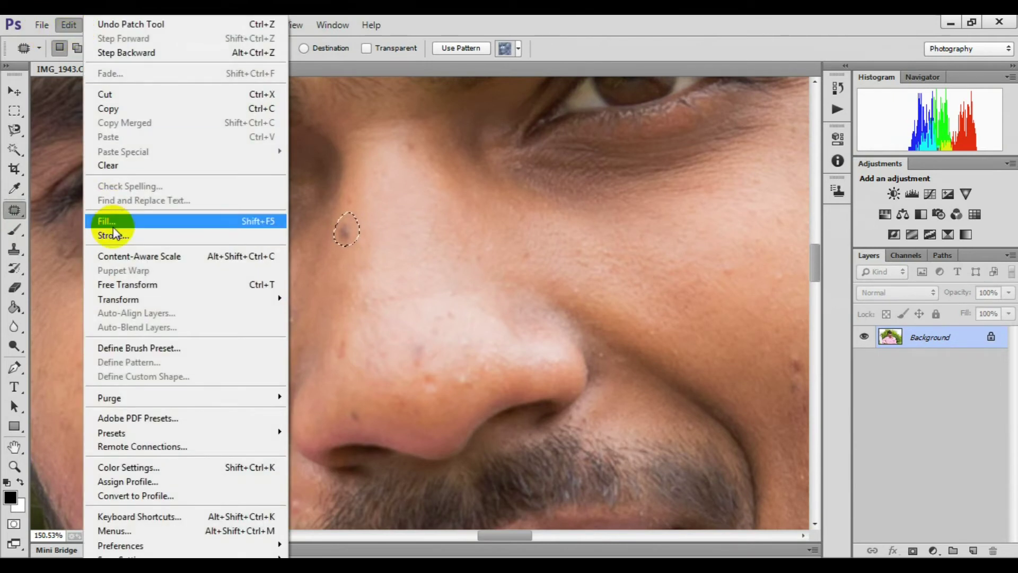
{"action": "left_click", "coordinate": [114, 221]}
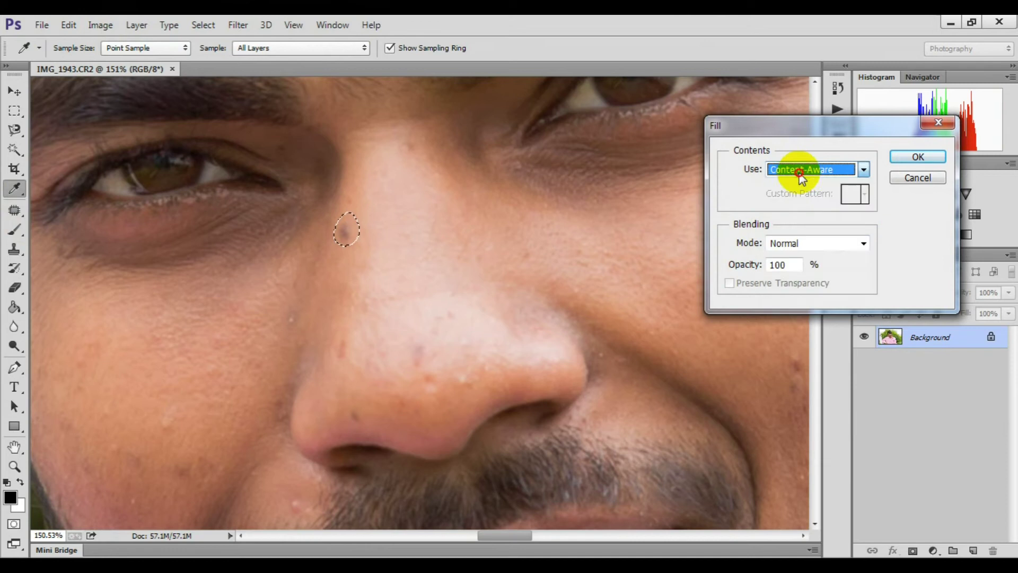
{"action": "left_click", "coordinate": [918, 156]}
{"action": "key", "text": "j"}
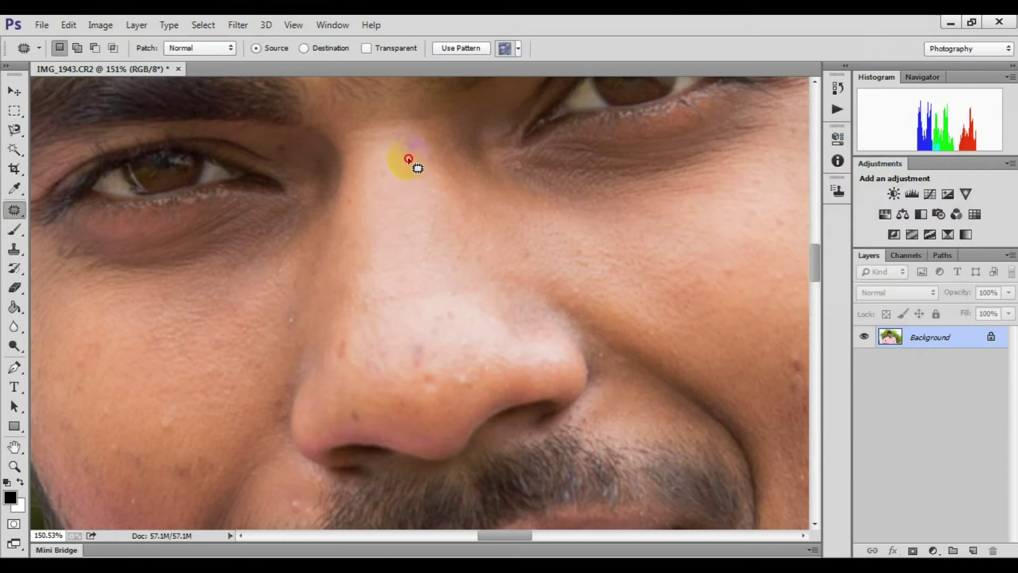
- Content-aware fill the higher nose-bridge spot and the spot on the nose
{"action": "left_click_drag", "start_coordinate": [424, 148], "coordinate": [416, 165]}
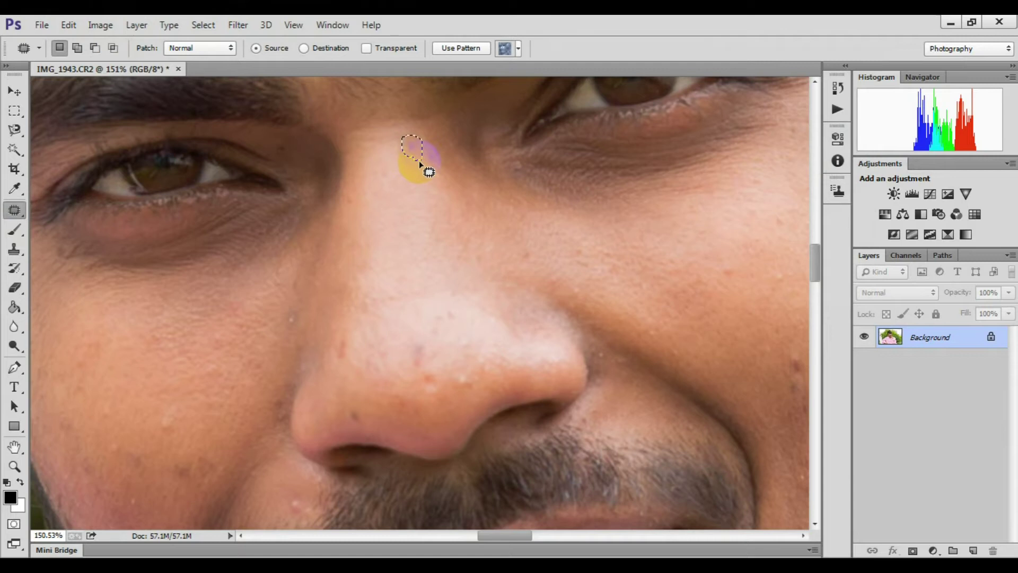
{"action": "key", "text": "shift+BackSpace"}
{"action": "key", "text": "Return"}
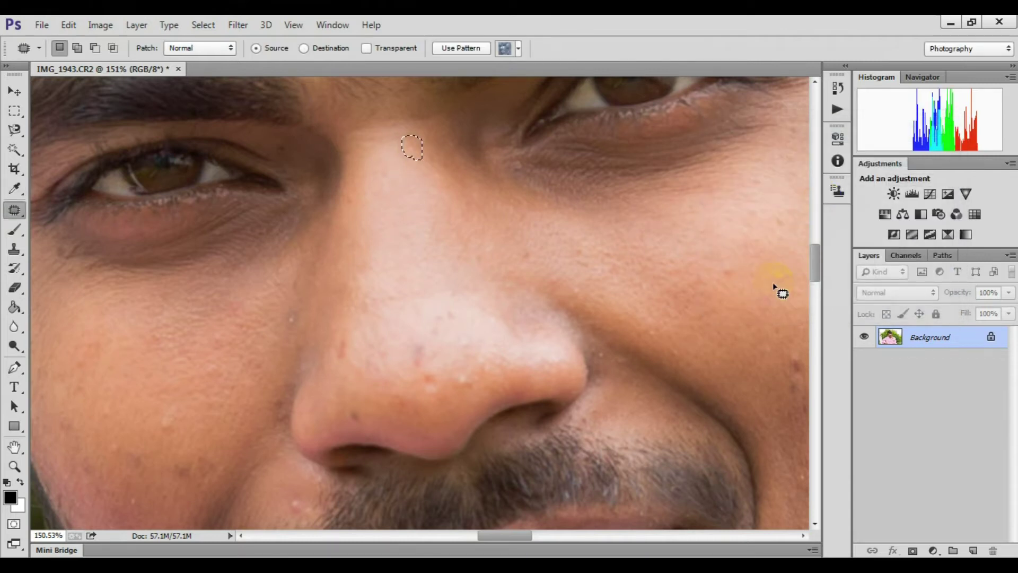
{"action": "mouse_move", "coordinate": [432, 371]}
{"action": "left_mouse_down"}
{"action": "mouse_move", "coordinate": [446, 358]}
{"action": "mouse_move", "coordinate": [469, 390]}
{"action": "left_mouse_up"}
{"action": "key", "text": "shift+BackSpace"}
{"action": "key", "text": "Return"}
{"action": "key", "text": "shift+BackSpace"}
{"action": "key", "text": "Return"}
{"action": "key", "text": "shift+BackSpace"}
{"action": "key", "text": "Return"}
{"action": "scroll", "coordinate": [498, 332], "scroll_direction": "down", "scroll_amount": 3}
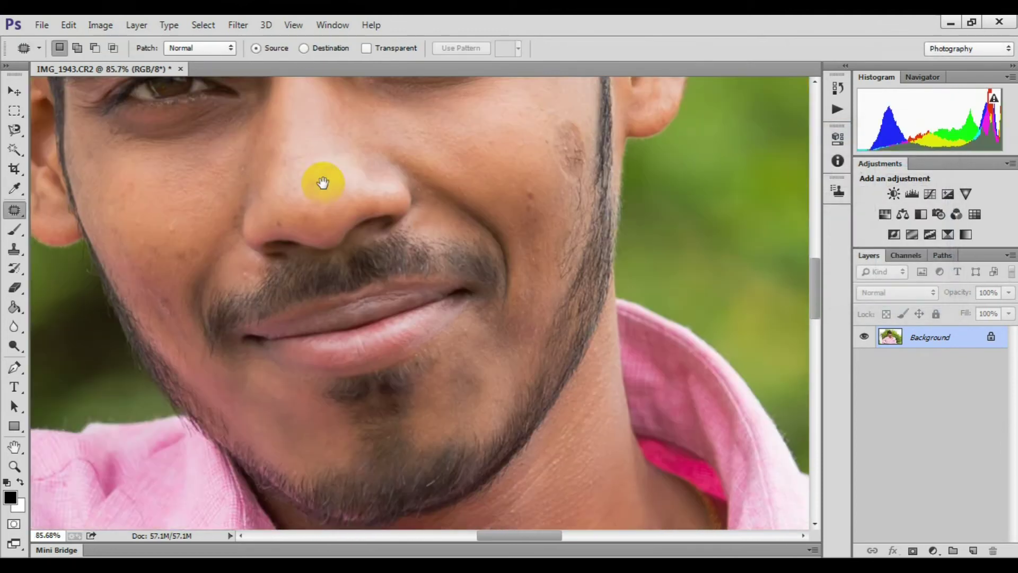
- Content-aware fill the discoloured patch and another spot on the right cheek
{"action": "scroll", "coordinate": [320, 179], "scroll_direction": "up", "scroll_amount": 3}
{"action": "left_click_drag", "start_coordinate": [595, 141], "coordinate": [530, 293]}
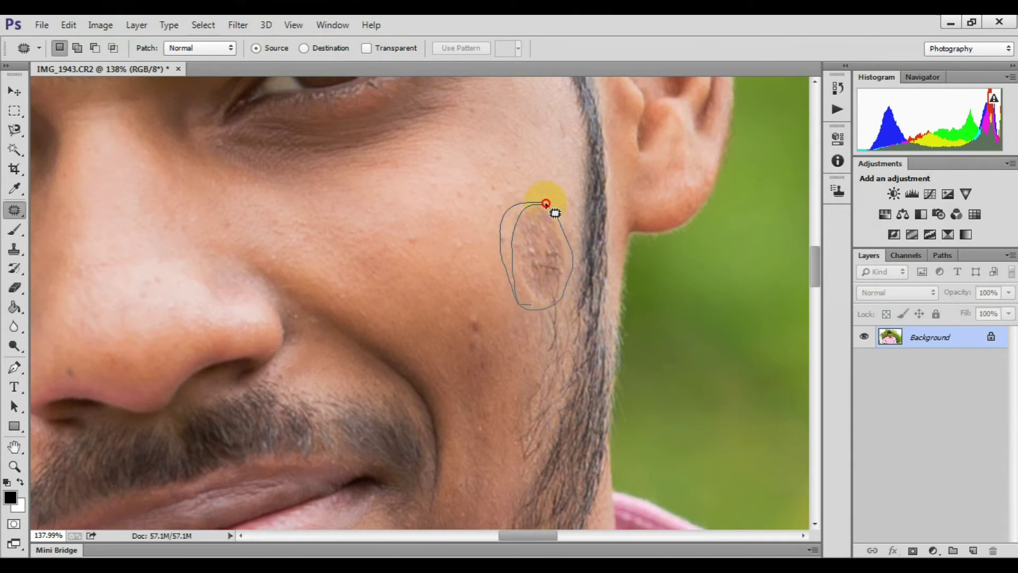
{"action": "left_click_drag", "start_coordinate": [554, 213], "coordinate": [546, 204]}
{"action": "key", "text": "shift+BackSpace"}
{"action": "left_click", "coordinate": [918, 157]}
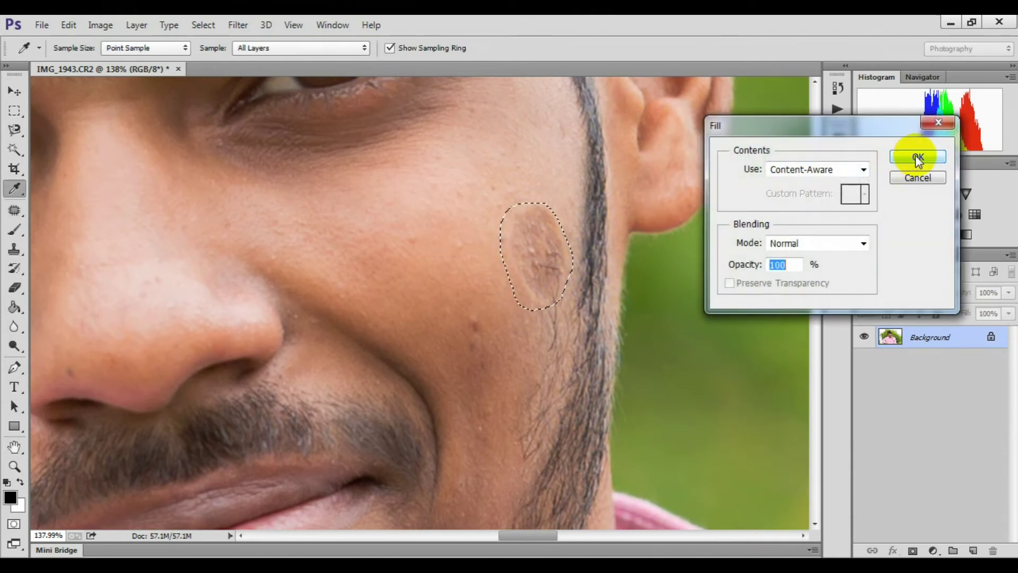
{"action": "mouse_move", "coordinate": [467, 344]}
{"action": "left_mouse_down"}
{"action": "mouse_move", "coordinate": [466, 301]}
{"action": "mouse_move", "coordinate": [466, 344]}
{"action": "mouse_move", "coordinate": [472, 313]}
{"action": "mouse_move", "coordinate": [500, 296]}
{"action": "left_mouse_up"}
{"action": "key", "text": "shift+BackSpace"}
{"action": "key", "text": "Return"}
- Patch the blemishes beside the nostril and on the cheek with nearby clean skin
{"action": "scroll", "coordinate": [473, 332], "scroll_direction": "down", "scroll_amount": 3}
{"action": "scroll", "coordinate": [489, 216], "scroll_direction": "up", "scroll_amount": 2}
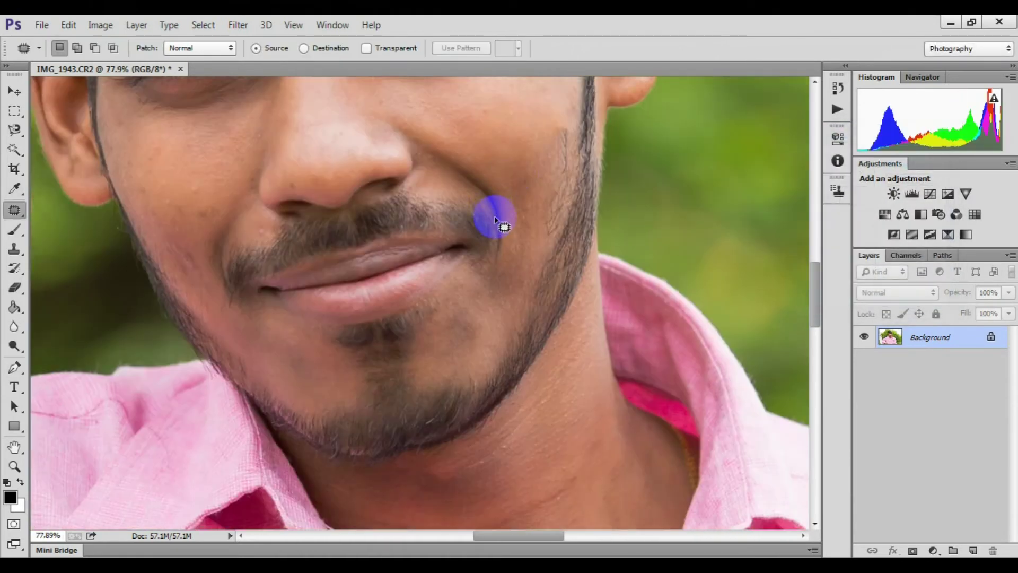
{"action": "left_click_drag", "start_coordinate": [65, 207], "coordinate": [362, 265]}
{"action": "scroll", "coordinate": [513, 295], "scroll_direction": "up", "scroll_amount": 2}
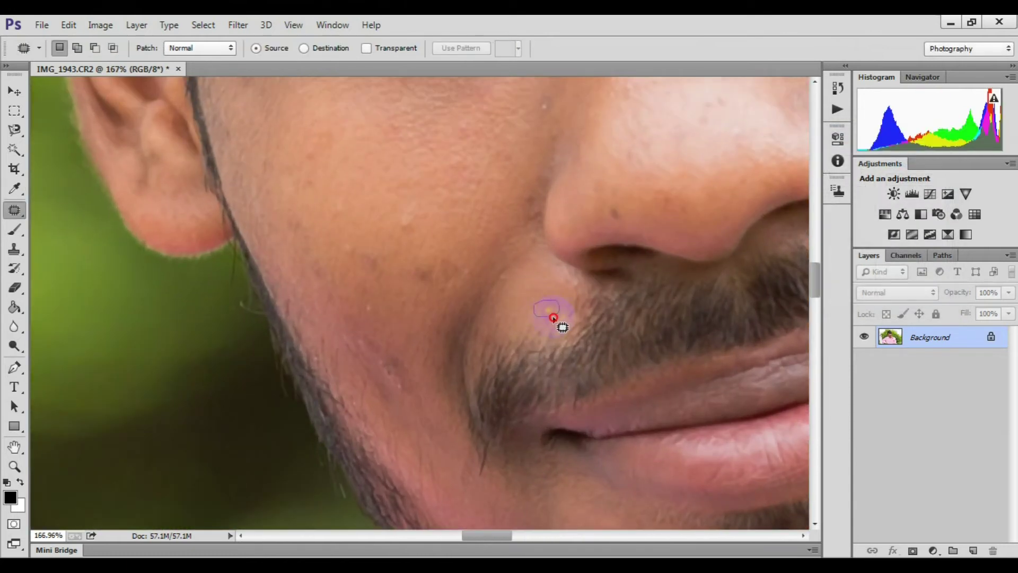
{"action": "left_click_drag", "start_coordinate": [421, 265], "coordinate": [425, 262]}
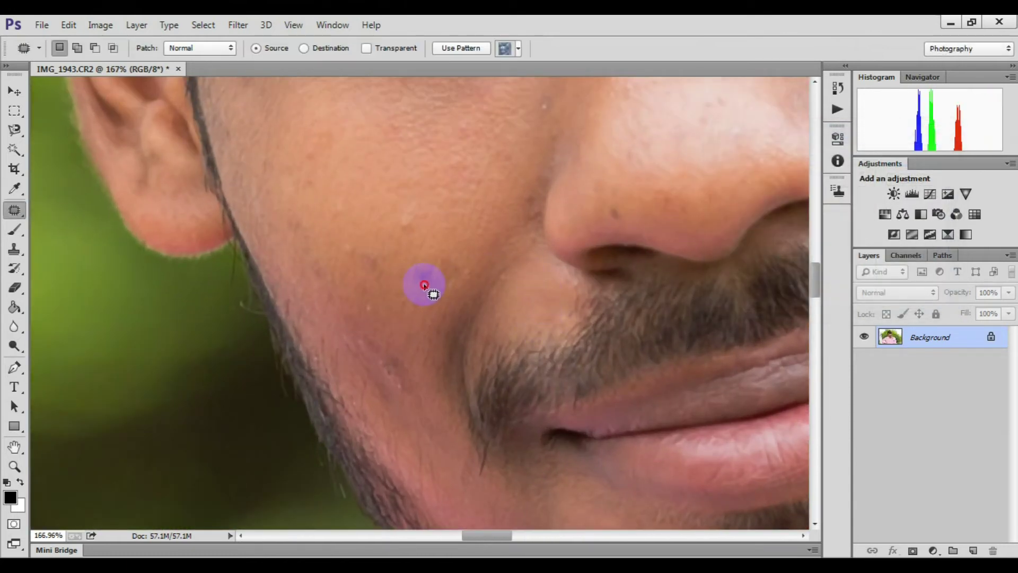
{"action": "left_click", "coordinate": [408, 246]}
{"action": "left_click_drag", "start_coordinate": [423, 235], "coordinate": [405, 233]}
{"action": "mouse_move", "coordinate": [382, 265]}
{"action": "left_mouse_down"}
{"action": "mouse_move", "coordinate": [348, 233]}
{"action": "mouse_move", "coordinate": [371, 275]}
{"action": "left_mouse_up"}
- Patch the lower-cheek spot and move the forehead patch onto clean skin
{"action": "left_click_drag", "start_coordinate": [386, 393], "coordinate": [416, 387]}
{"action": "scroll", "coordinate": [455, 321], "scroll_direction": "down", "scroll_amount": 3}
{"action": "scroll", "coordinate": [454, 321], "scroll_direction": "down", "scroll_amount": 2}
{"action": "scroll", "coordinate": [296, 295], "scroll_direction": "up", "scroll_amount": 2}
{"action": "scroll", "coordinate": [325, 281], "scroll_direction": "up", "scroll_amount": 2}
{"action": "left_click_drag", "start_coordinate": [307, 272], "coordinate": [401, 259]}
{"action": "scroll", "coordinate": [328, 238], "scroll_direction": "down", "scroll_amount": 2}
{"action": "scroll", "coordinate": [348, 231], "scroll_direction": "up", "scroll_amount": 1}
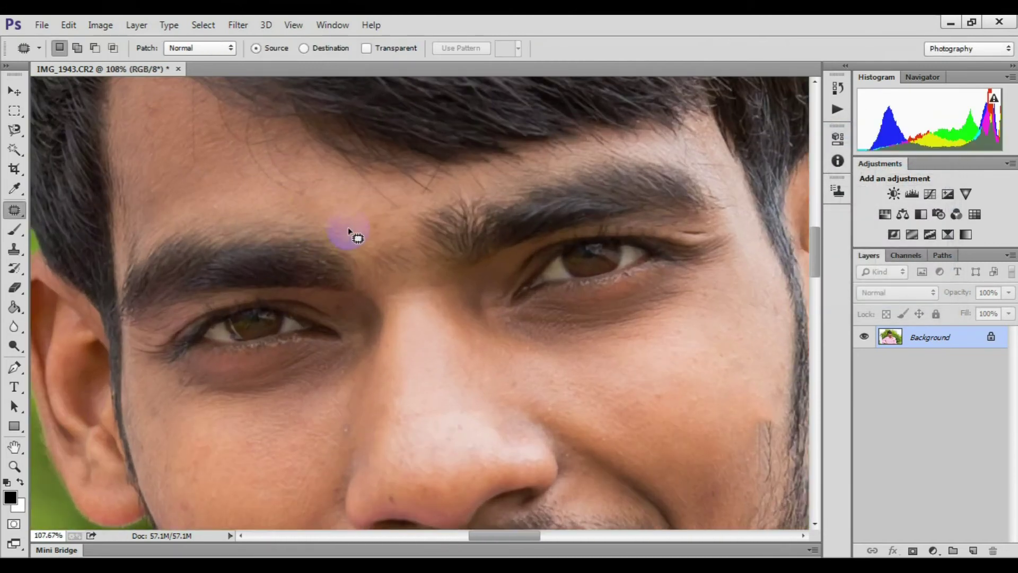
- Patch the first stray hair on the forehead with clean skin beside it
{"action": "scroll", "coordinate": [347, 222], "scroll_direction": "down", "scroll_amount": 2}
{"action": "scroll", "coordinate": [412, 371], "scroll_direction": "up", "scroll_amount": 1}
{"action": "scroll", "coordinate": [403, 325], "scroll_direction": "up", "scroll_amount": 2}
{"action": "scroll", "coordinate": [416, 310], "scroll_direction": "up", "scroll_amount": 2}
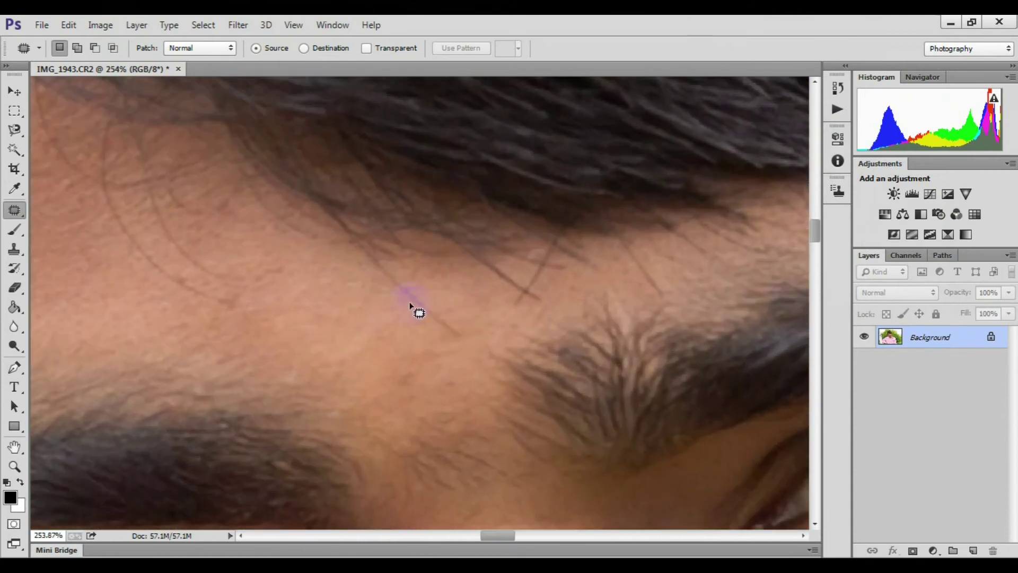
{"action": "mouse_move", "coordinate": [363, 257]}
{"action": "left_mouse_down"}
{"action": "mouse_move", "coordinate": [414, 283]}
{"action": "mouse_move", "coordinate": [393, 297]}
{"action": "mouse_move", "coordinate": [391, 356]}
{"action": "left_mouse_up"}
{"action": "left_click", "coordinate": [267, 300]}
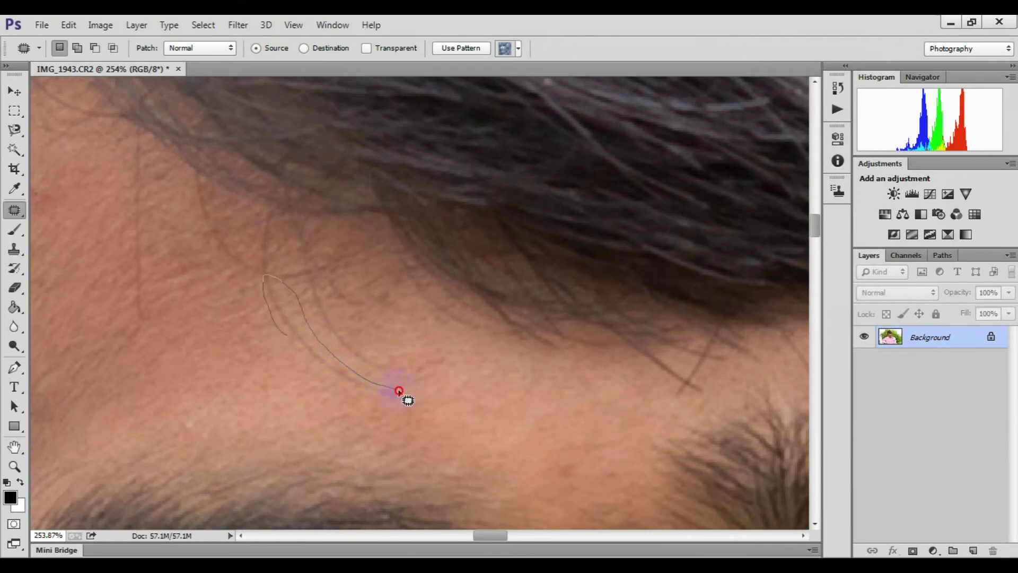
{"action": "left_click_drag", "start_coordinate": [290, 348], "coordinate": [286, 342]}
{"action": "left_click_drag", "start_coordinate": [332, 313], "coordinate": [428, 359]}
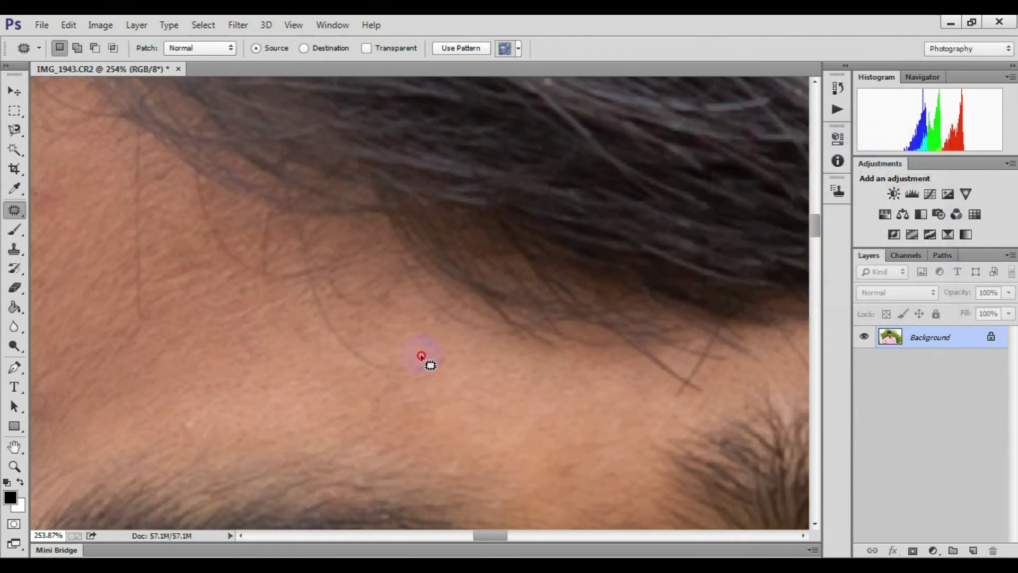
{"action": "left_click", "coordinate": [338, 352]}
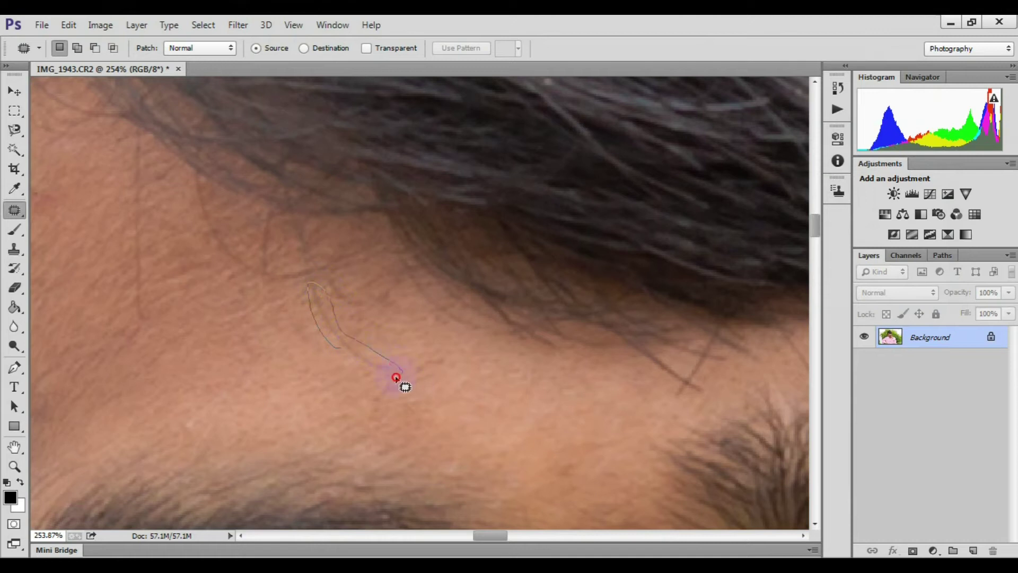
- Patch a second forehead hair with nearby skin and deselect near the nose
{"action": "left_click_drag", "start_coordinate": [321, 342], "coordinate": [313, 288]}
{"action": "scroll", "coordinate": [442, 340], "scroll_direction": "down", "scroll_amount": 3}
{"action": "scroll", "coordinate": [442, 339], "scroll_direction": "down", "scroll_amount": 2}
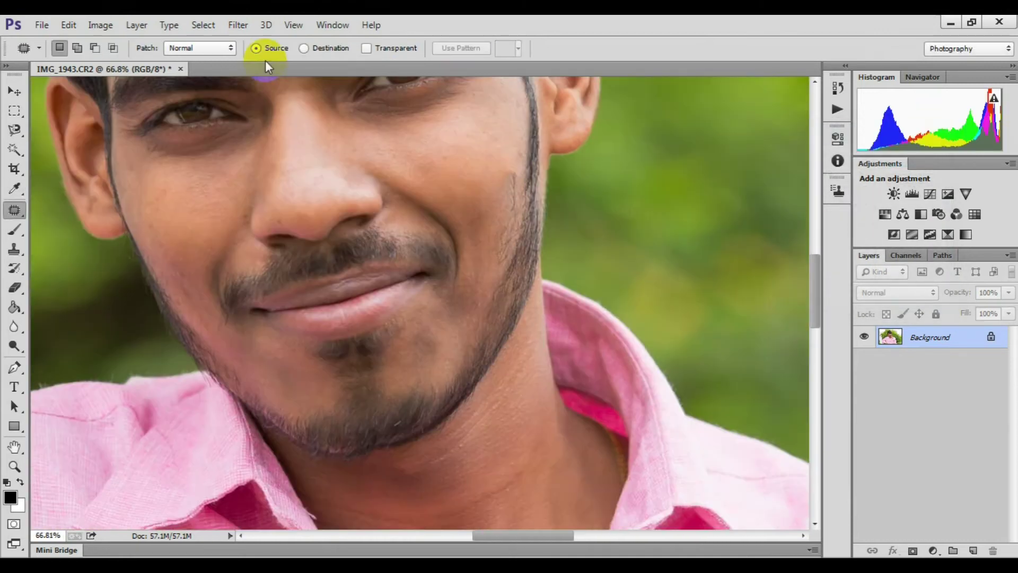
{"action": "left_click_drag", "start_coordinate": [372, 239], "coordinate": [394, 210]}
{"action": "scroll", "coordinate": [509, 348], "scroll_direction": "up", "scroll_amount": 2}
{"action": "scroll", "coordinate": [363, 357], "scroll_direction": "up", "scroll_amount": 3}
{"action": "scroll", "coordinate": [142, 456], "scroll_direction": "up", "scroll_amount": 1}
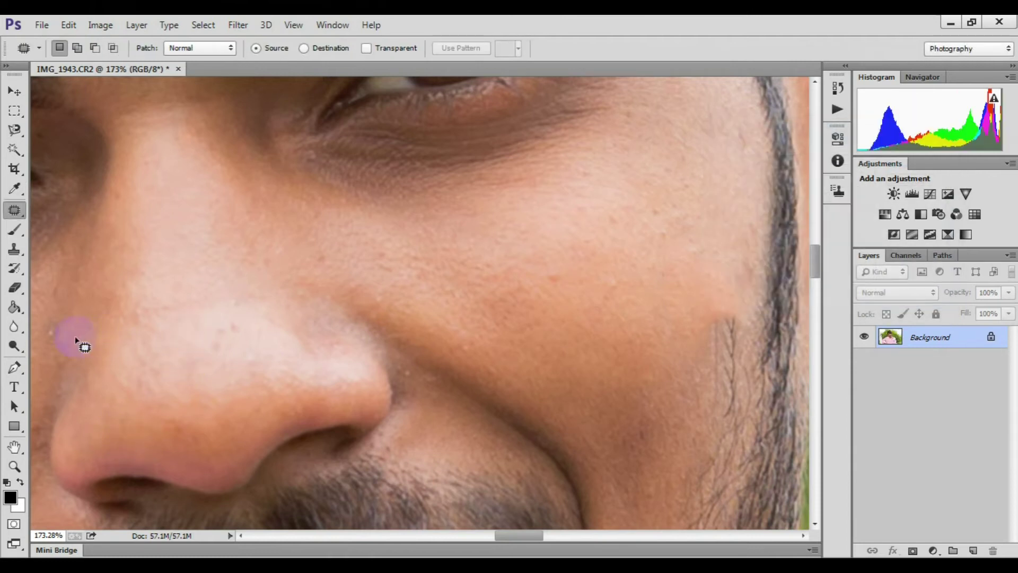
{"action": "left_click", "coordinate": [312, 267]}
- Zoom back out to review the whole retouched face
{"action": "scroll", "coordinate": [461, 275], "scroll_direction": "down", "scroll_amount": 5}
{"action": "scroll", "coordinate": [461, 279], "scroll_direction": "down", "scroll_amount": 4}
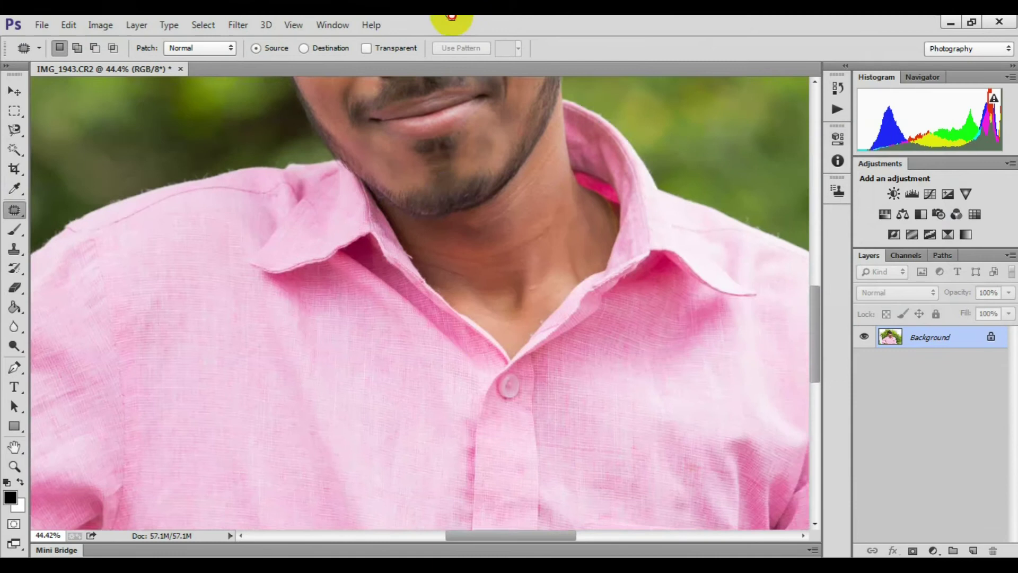
{"action": "scroll", "coordinate": [465, 214], "scroll_direction": "down", "scroll_amount": 3}
{"action": "scroll", "coordinate": [466, 215], "scroll_direction": "down", "scroll_amount": 3}
{"action": "scroll", "coordinate": [425, 216], "scroll_direction": "up", "scroll_amount": 1}
{"action": "scroll", "coordinate": [420, 217], "scroll_direction": "up", "scroll_amount": 1}
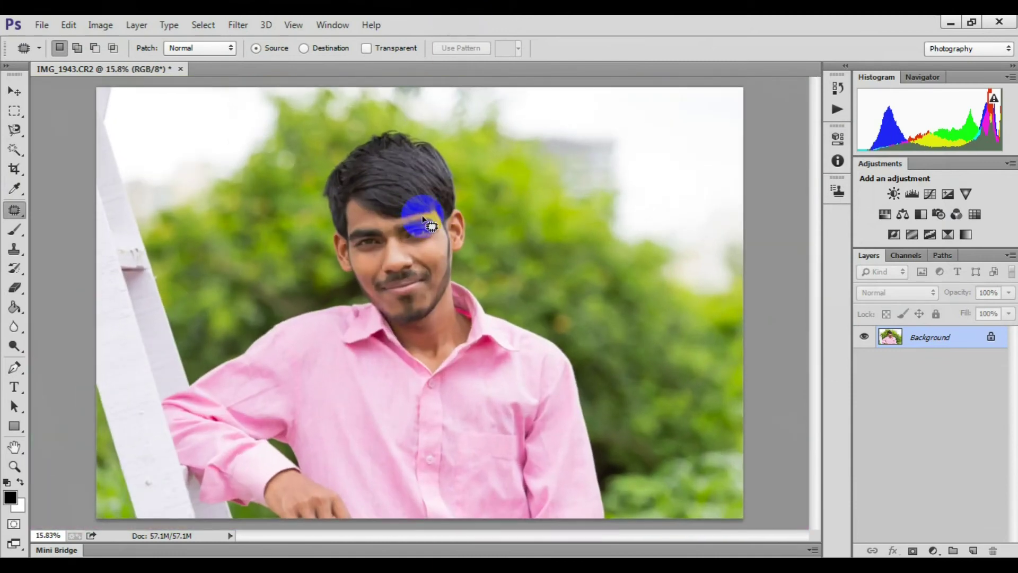
{"action": "scroll", "coordinate": [401, 220], "scroll_direction": "up", "scroll_amount": 2}
{"action": "scroll", "coordinate": [401, 219], "scroll_direction": "up", "scroll_amount": 2}
{"action": "scroll", "coordinate": [408, 219], "scroll_direction": "up", "scroll_amount": 1}
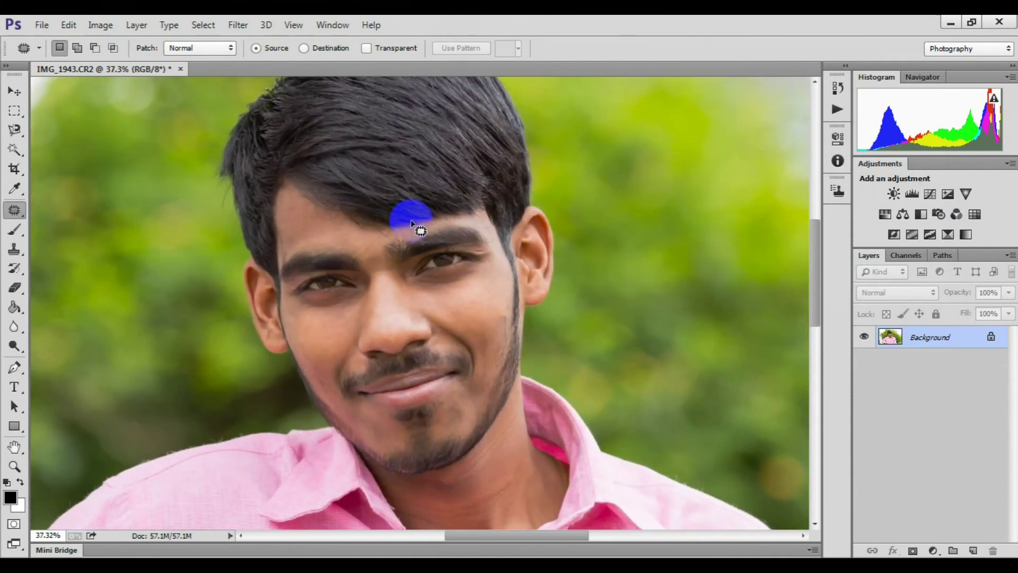
{"action": "key", "text": "ctrl+m"}
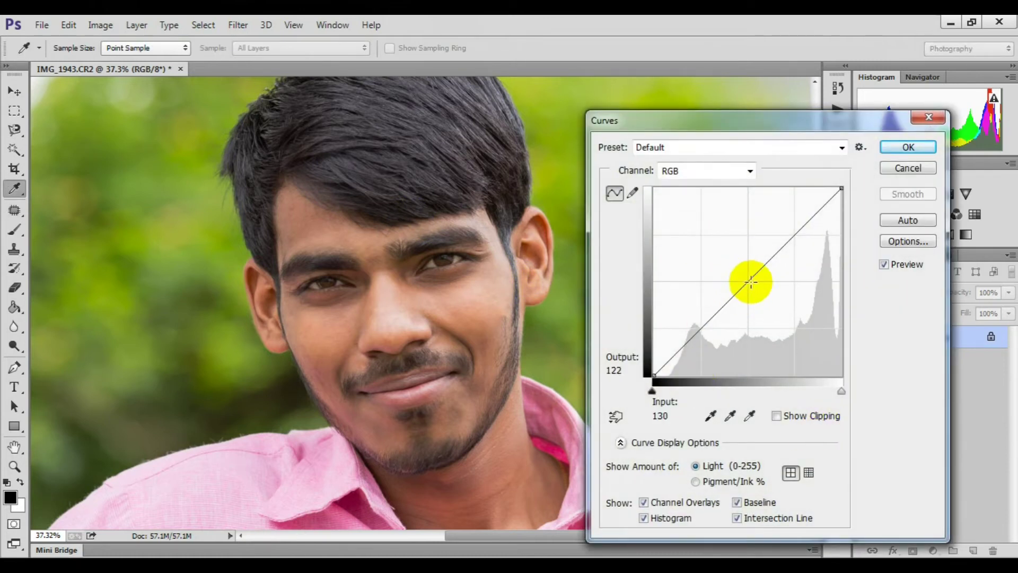
- Build an S-curve in Curves, lifting midtones and deepening shadows, kept at full strength
{"action": "left_click_drag", "start_coordinate": [751, 279], "coordinate": [744, 276]}
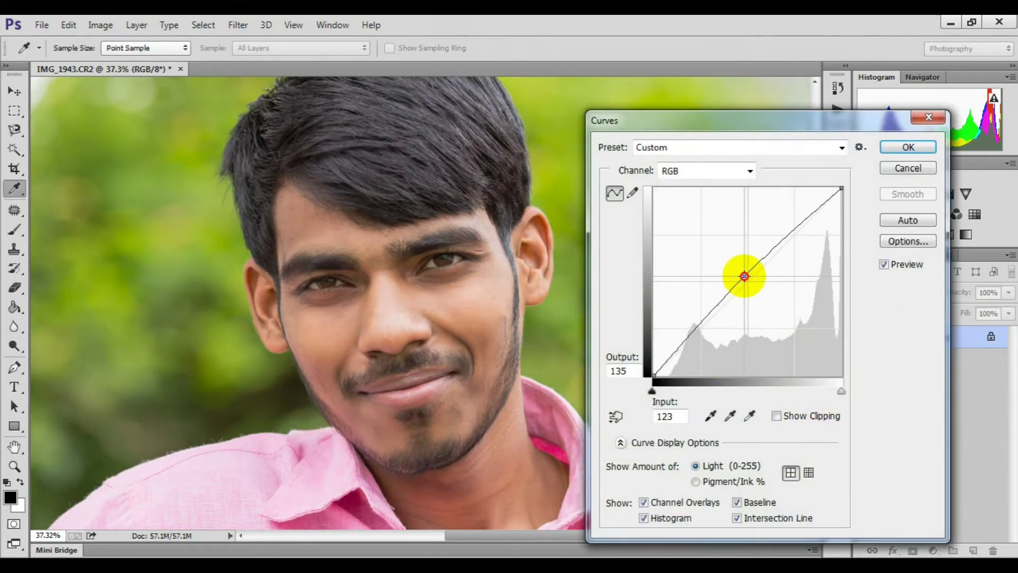
{"action": "left_click_drag", "start_coordinate": [674, 352], "coordinate": [672, 361]}
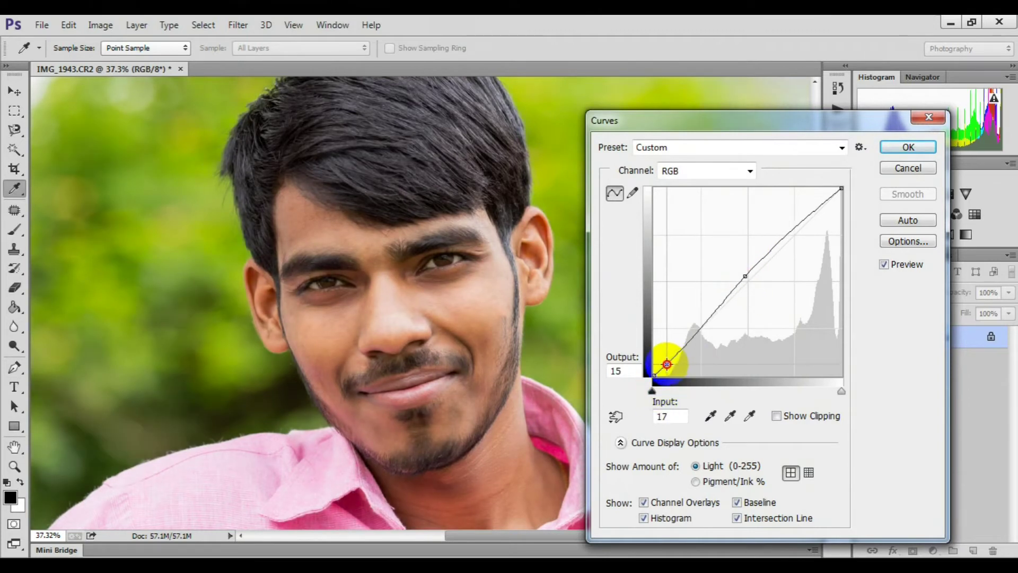
{"action": "left_click_drag", "start_coordinate": [671, 362], "coordinate": [672, 361]}
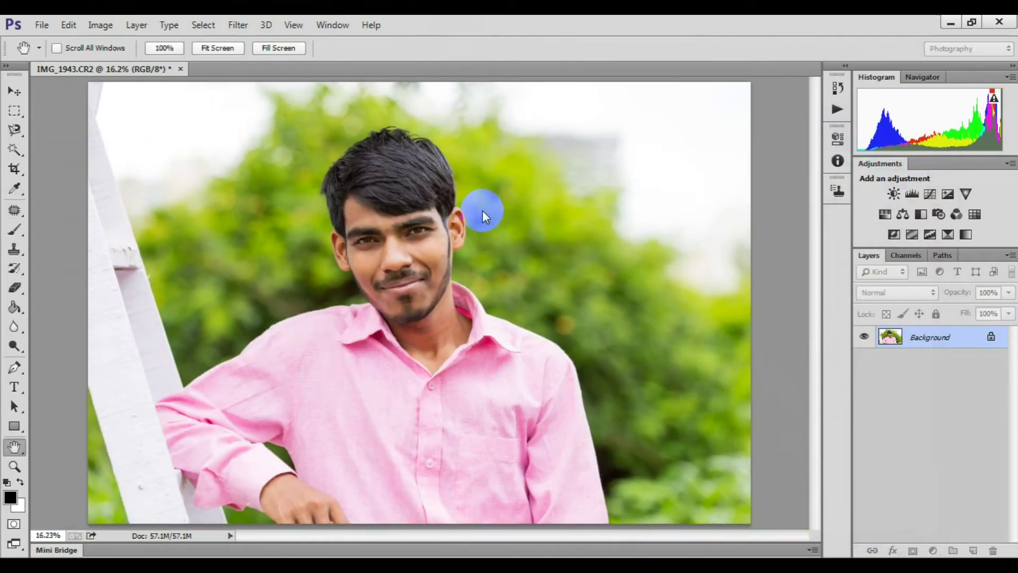
{"action": "key", "text": "ctrl+shift+f"}
{"action": "left_click", "coordinate": [583, 197]}
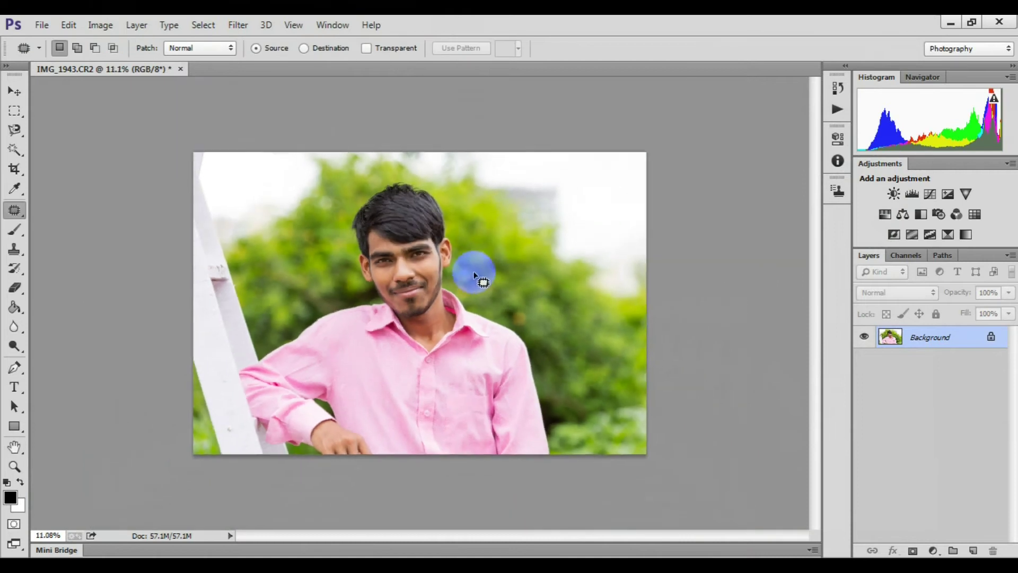
- Apply a Cooling Filter (82) photo filter at 6% density
{"action": "scroll", "coordinate": [472, 271], "scroll_direction": "up", "scroll_amount": 2}
{"action": "left_click", "coordinate": [713, 113]}
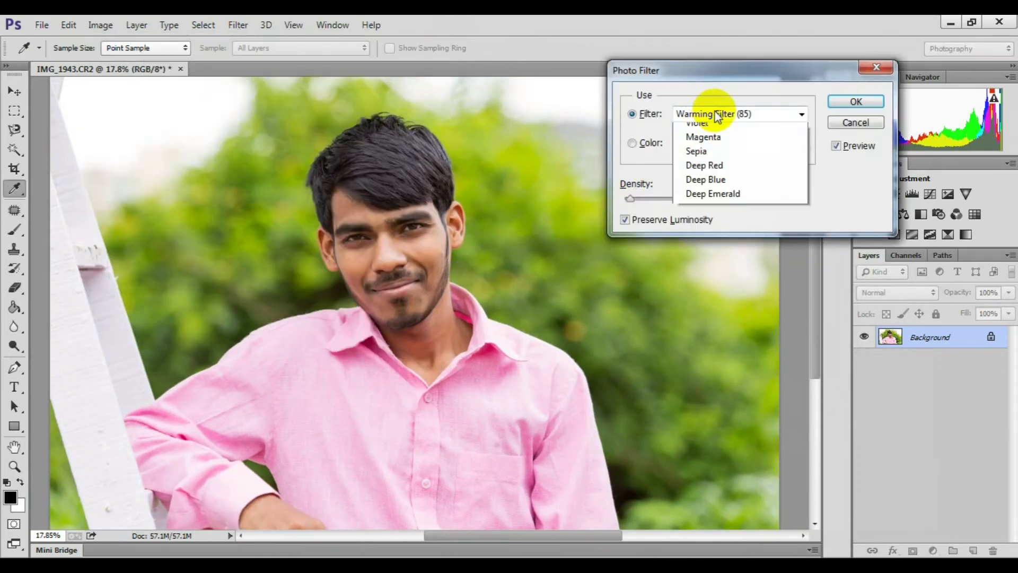
{"action": "left_click", "coordinate": [711, 202]}
{"action": "left_click_drag", "start_coordinate": [623, 200], "coordinate": [631, 203]}
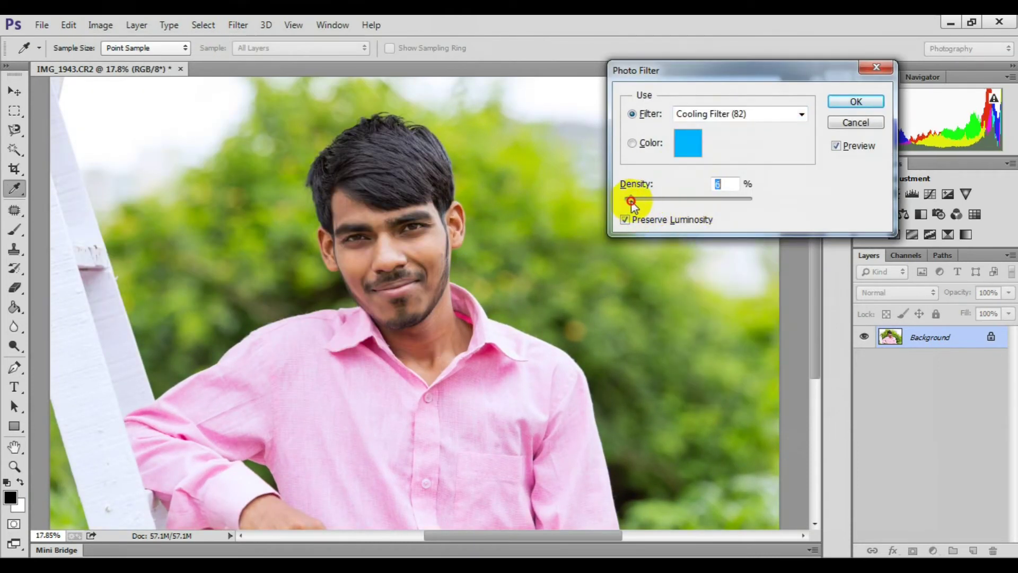
{"action": "key", "text": "Return"}
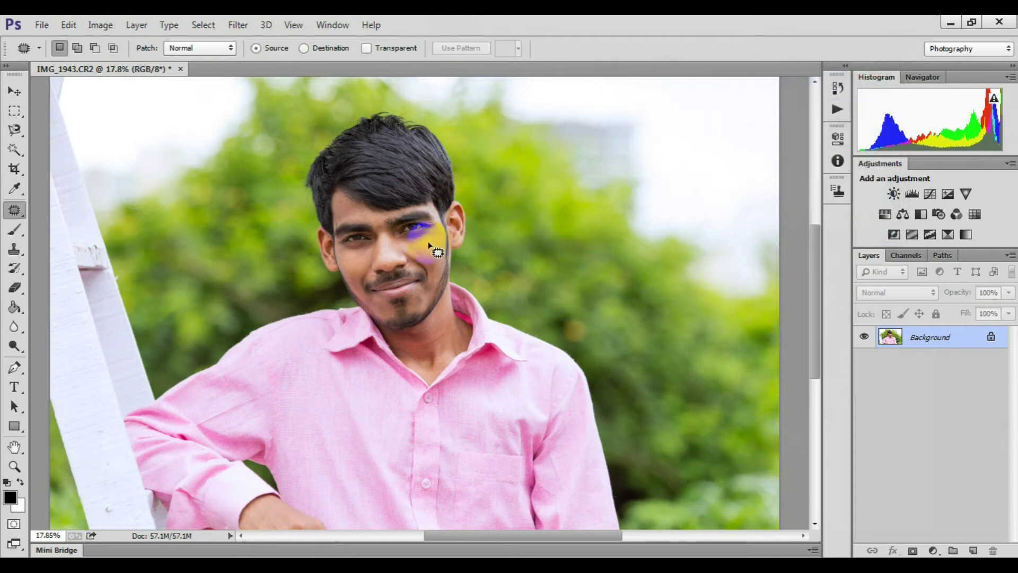
{"action": "scroll", "coordinate": [431, 239], "scroll_direction": "up", "scroll_amount": 3}
{"action": "scroll", "coordinate": [350, 242], "scroll_direction": "up", "scroll_amount": 3}
{"action": "scroll", "coordinate": [350, 241], "scroll_direction": "up", "scroll_amount": 2}
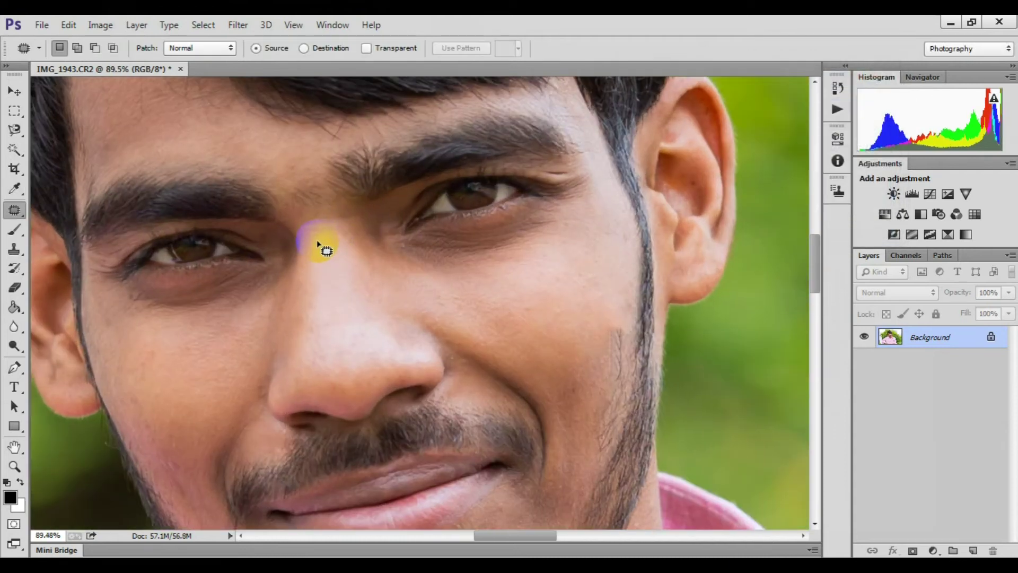
{"action": "scroll", "coordinate": [318, 243], "scroll_direction": "down", "scroll_amount": 3}
{"action": "scroll", "coordinate": [220, 205], "scroll_direction": "down", "scroll_amount": 2}
{"action": "scroll", "coordinate": [257, 204], "scroll_direction": "down", "scroll_amount": 1}
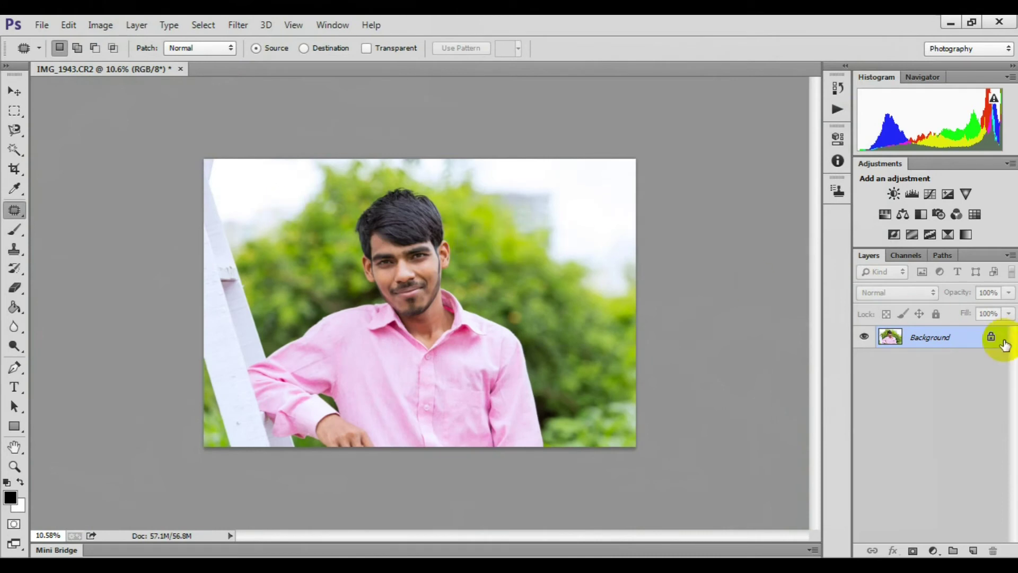
- Duplicate the Background layer, then merge the copy back into one layer
{"action": "right_click", "coordinate": [931, 339]}
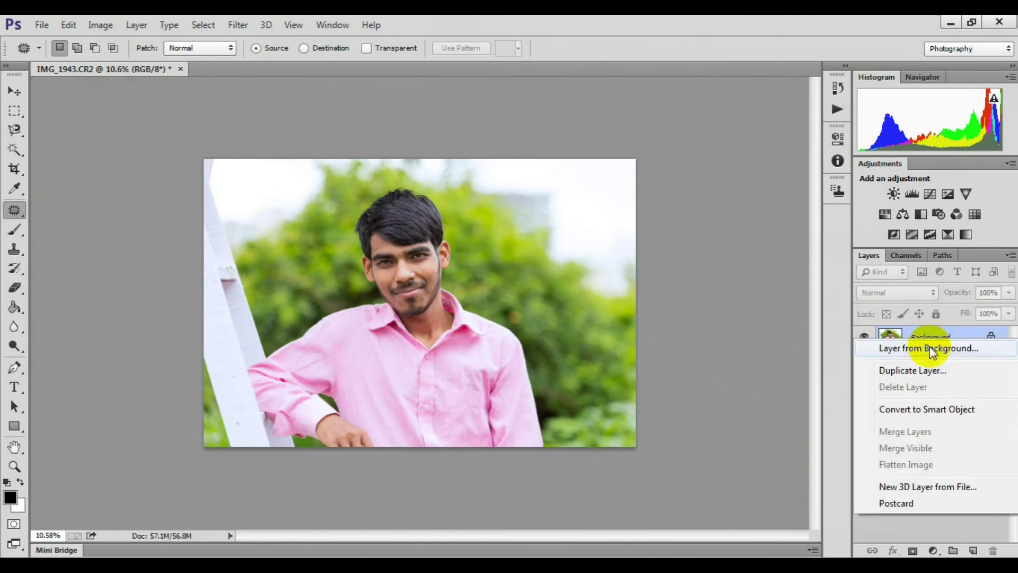
{"action": "left_click", "coordinate": [910, 369]}
{"action": "left_click", "coordinate": [636, 182]}
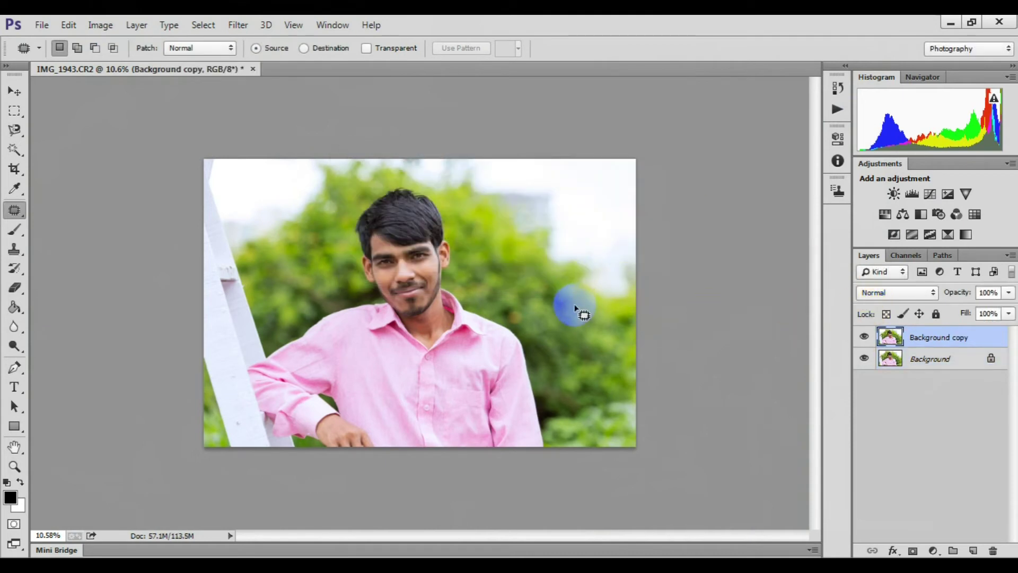
{"action": "key", "text": "ctrl+e"}
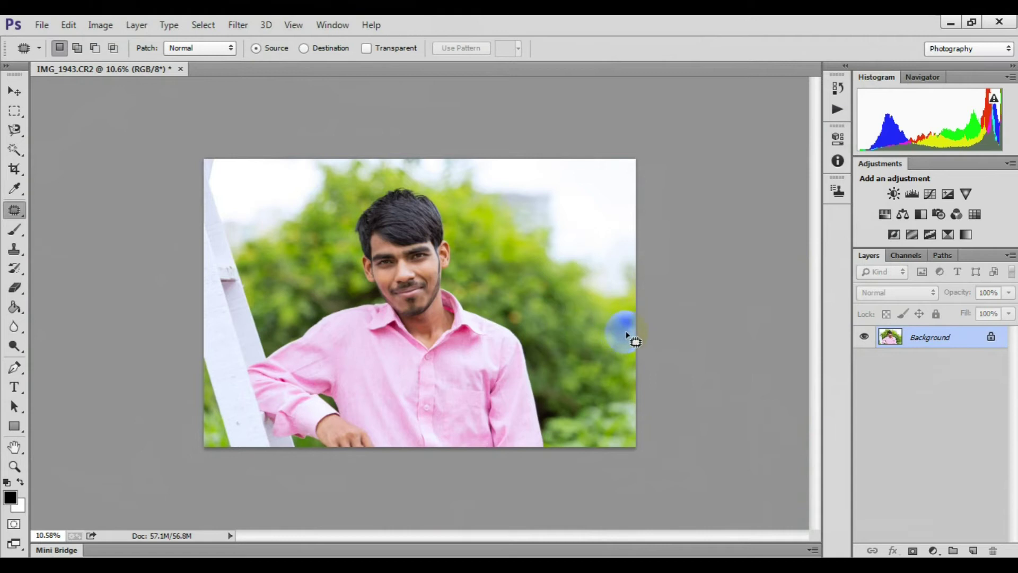
- Content-aware fill the upper-right background area above the head
{"action": "mouse_move", "coordinate": [634, 362]}
{"action": "left_mouse_down"}
{"action": "mouse_move", "coordinate": [498, 295]}
{"action": "mouse_move", "coordinate": [455, 243]}
{"action": "mouse_move", "coordinate": [432, 157]}
{"action": "left_mouse_up"}
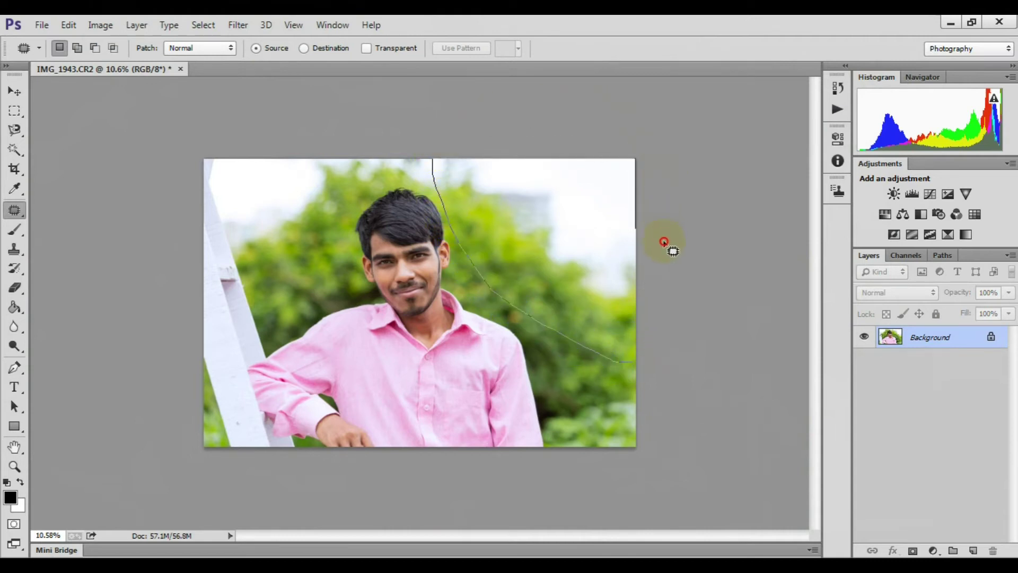
{"action": "left_click_drag", "start_coordinate": [650, 324], "coordinate": [648, 370]}
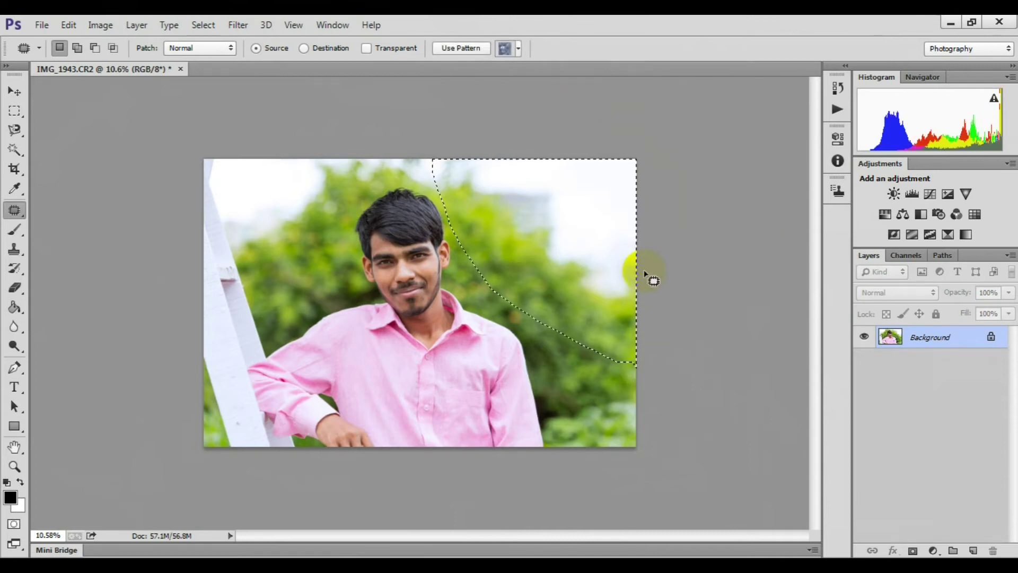
{"action": "key", "text": "shift+F5"}
{"action": "left_click", "coordinate": [913, 158]}
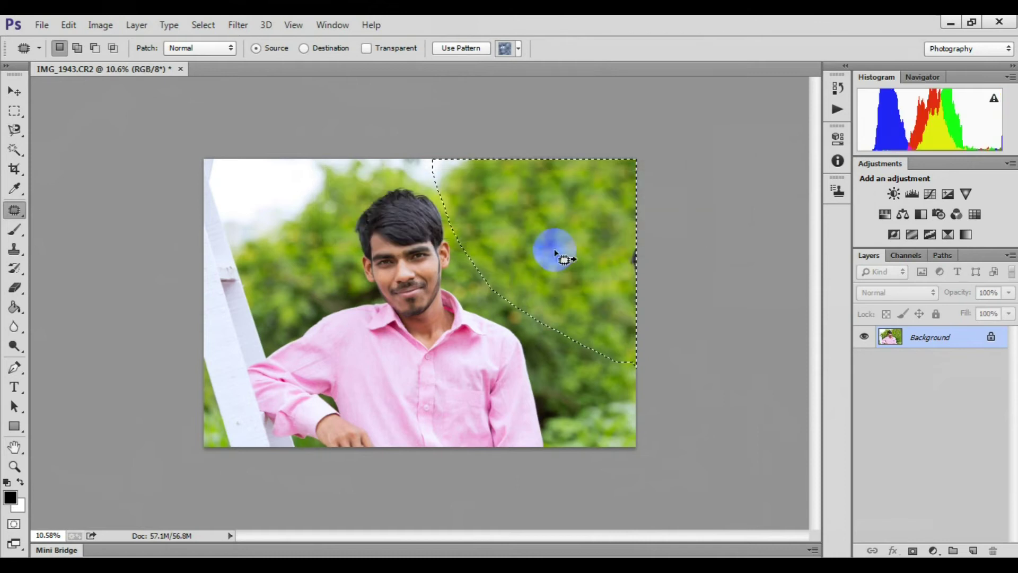
{"action": "left_click", "coordinate": [662, 307]}
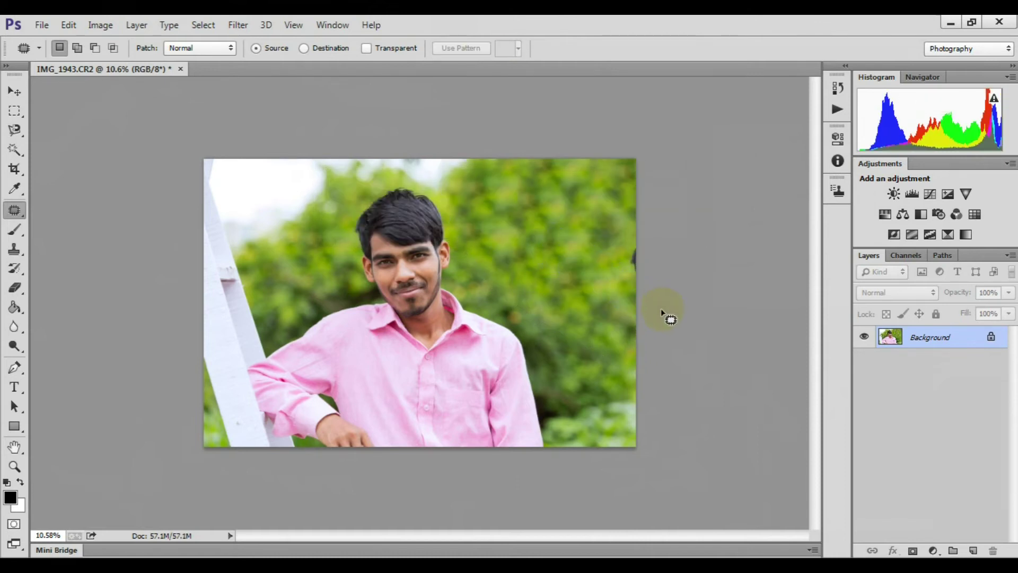
- Content-aware fill the dark object at the right edge of the photo
{"action": "scroll", "coordinate": [669, 317], "scroll_direction": "up", "scroll_amount": 1}
{"action": "scroll", "coordinate": [667, 314], "scroll_direction": "up", "scroll_amount": 1}
{"action": "mouse_move", "coordinate": [666, 278]}
{"action": "left_mouse_down"}
{"action": "mouse_move", "coordinate": [690, 228]}
{"action": "mouse_move", "coordinate": [681, 288]}
{"action": "left_mouse_up"}
{"action": "key", "text": "shift+F5"}
{"action": "key", "text": "Return"}
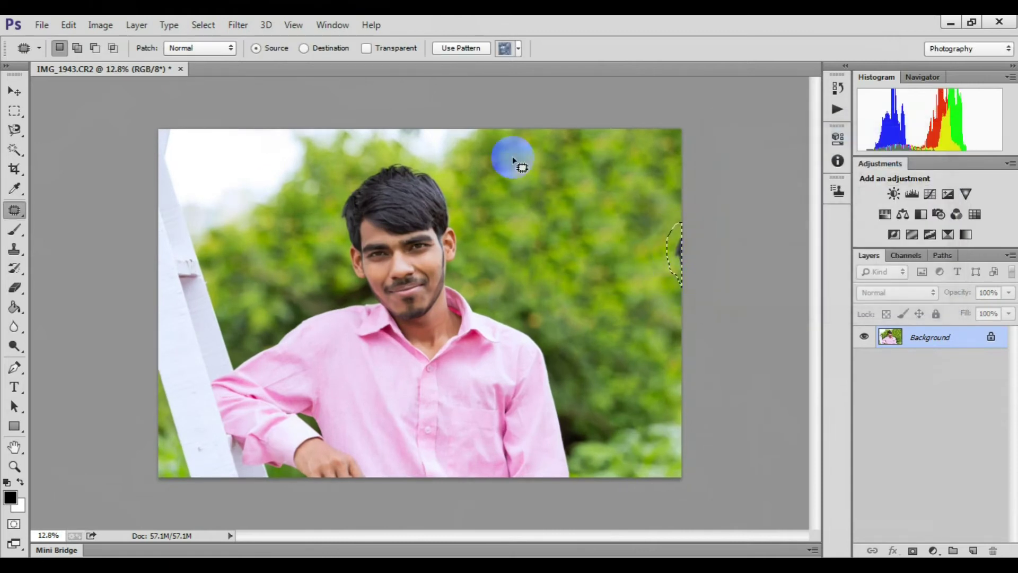
{"action": "left_click", "coordinate": [511, 159]}
- Content-aware fill the bright sky patch at the top with surrounding foliage
{"action": "left_click_drag", "start_coordinate": [447, 180], "coordinate": [387, 144]}
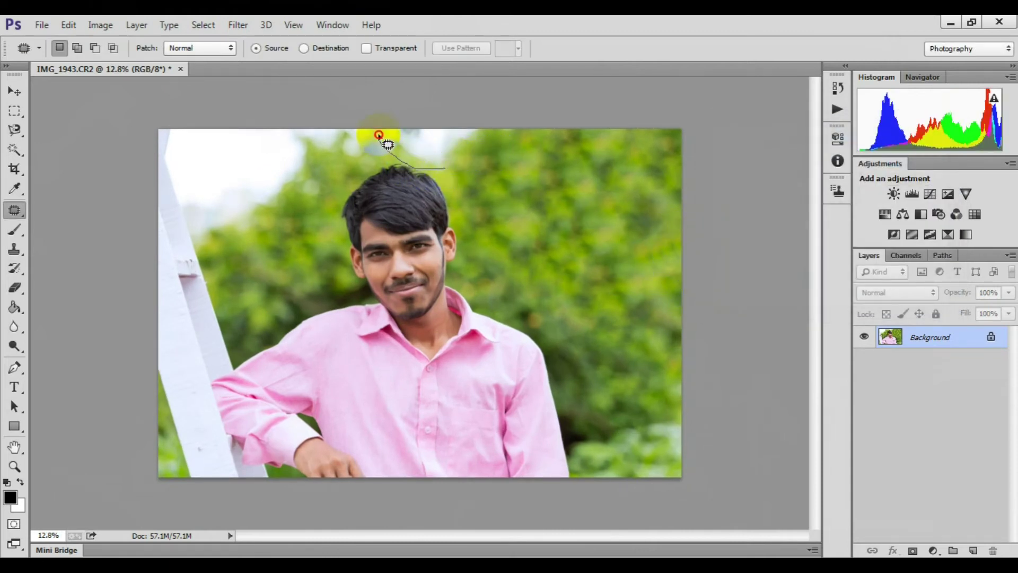
{"action": "left_click_drag", "start_coordinate": [494, 149], "coordinate": [489, 132]}
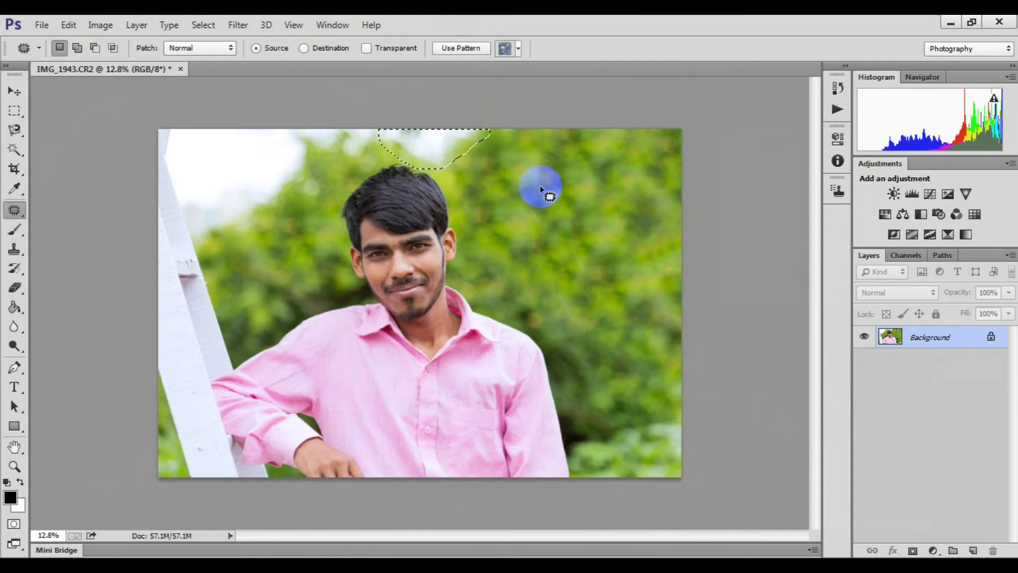
{"action": "key", "text": "shift+F5"}
{"action": "left_click", "coordinate": [913, 157]}
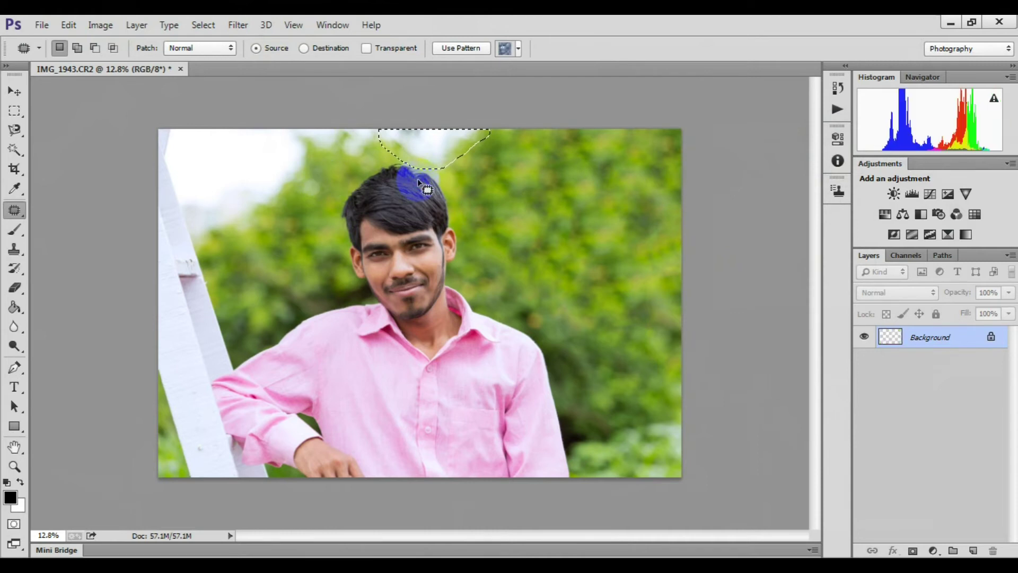
{"action": "key", "text": "ctrl+d"}
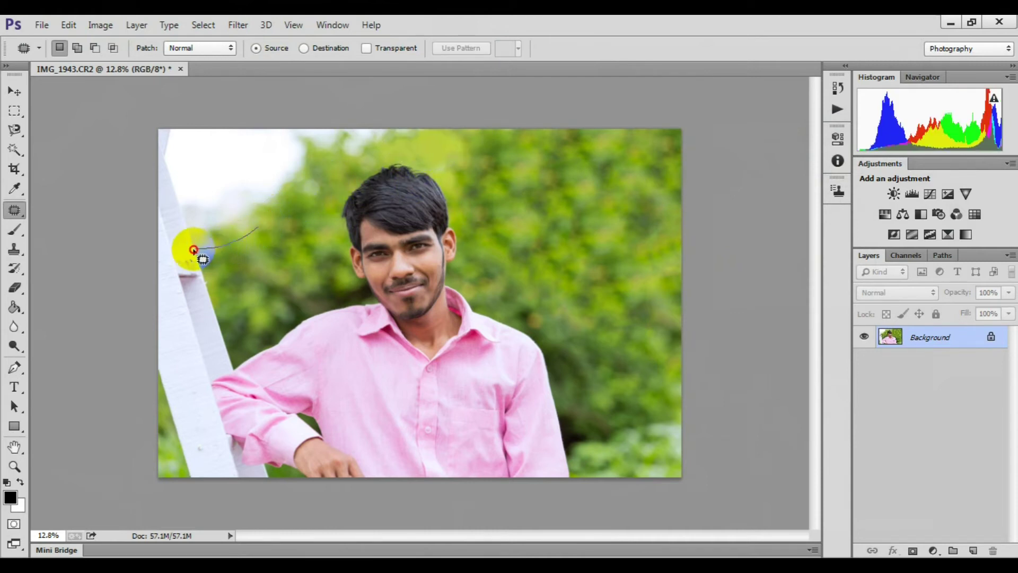
- Bring the top-left corner into view and begin outlining the bright area by the post
{"action": "scroll", "coordinate": [191, 229], "scroll_direction": "up", "scroll_amount": 3}
{"action": "left_click_drag", "start_coordinate": [174, 217], "coordinate": [302, 390]}
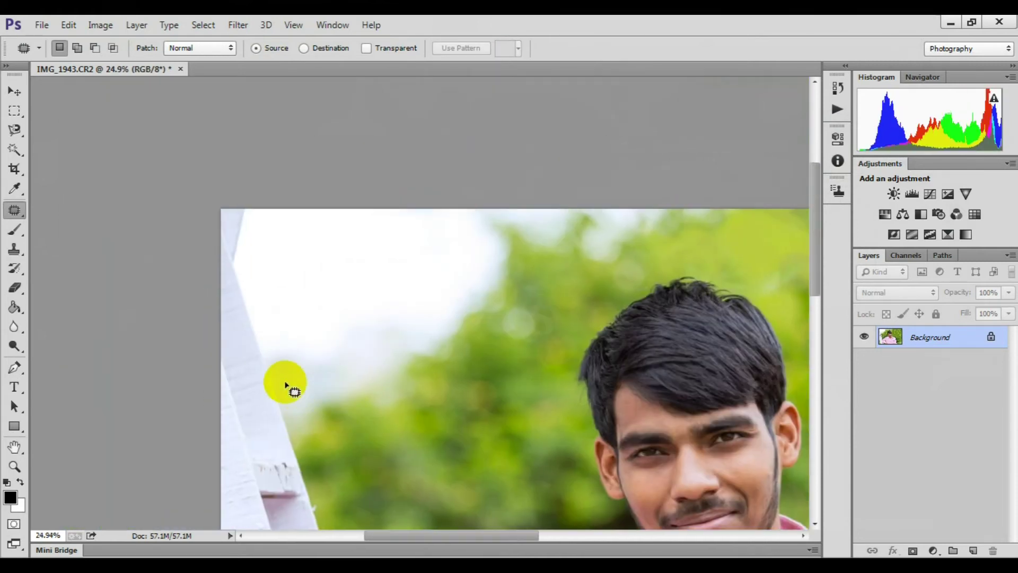
{"action": "left_click_drag", "start_coordinate": [293, 437], "coordinate": [229, 260]}
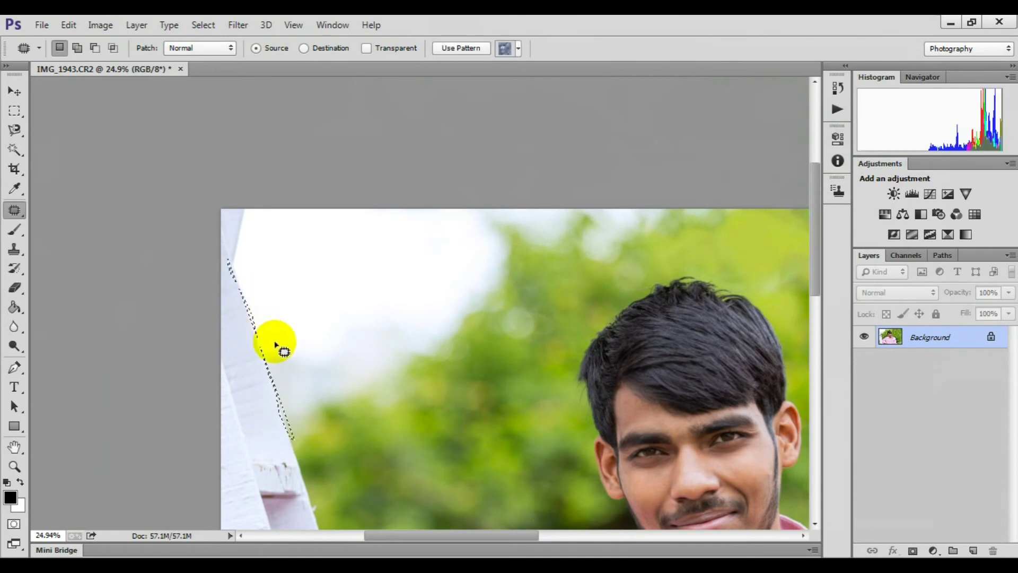
{"action": "left_click", "coordinate": [15, 370]}
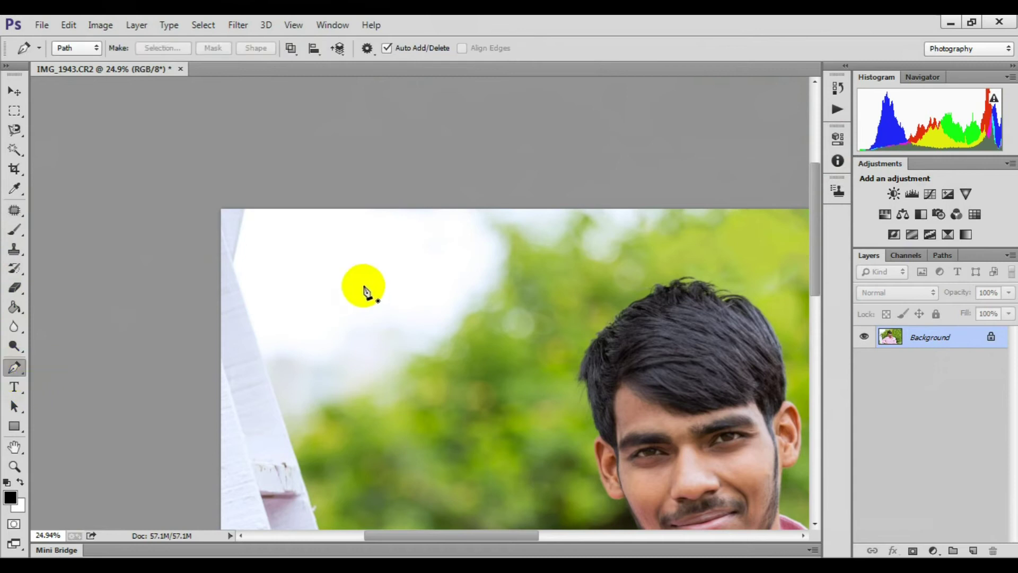
- Trace a closed Pen path from the post along the tree line and load it as a selection
{"action": "left_click", "coordinate": [244, 209]}
{"action": "left_click_drag", "start_coordinate": [233, 253], "coordinate": [231, 264]}
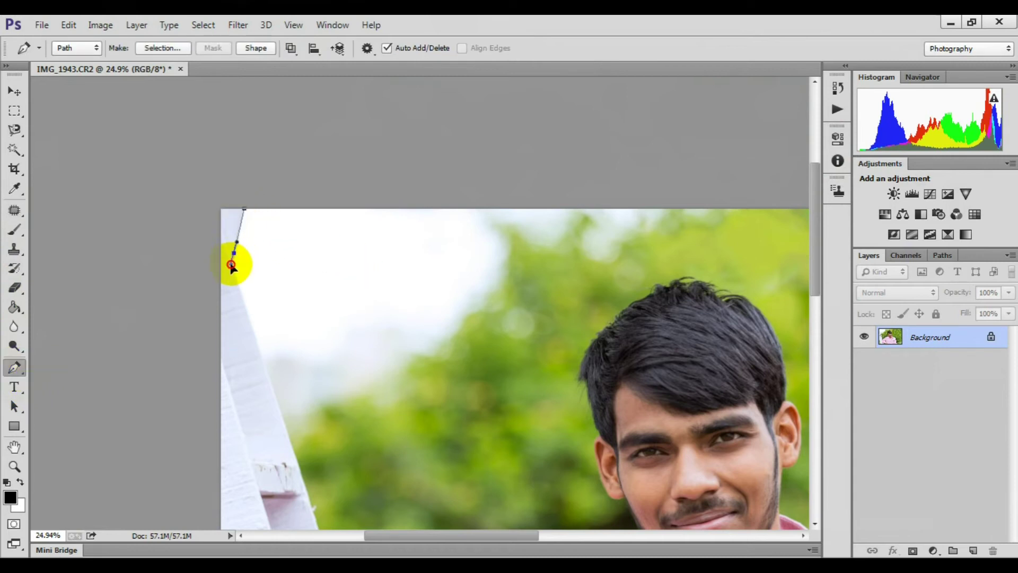
{"action": "left_click", "coordinate": [290, 436]}
{"action": "left_click_drag", "start_coordinate": [372, 447], "coordinate": [389, 436]}
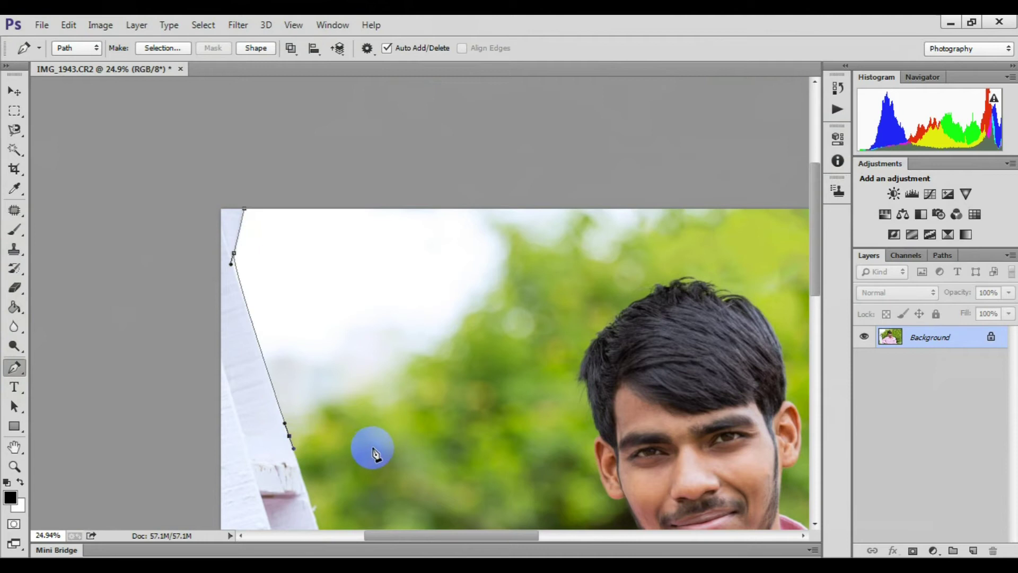
{"action": "left_click_drag", "start_coordinate": [543, 313], "coordinate": [529, 330]}
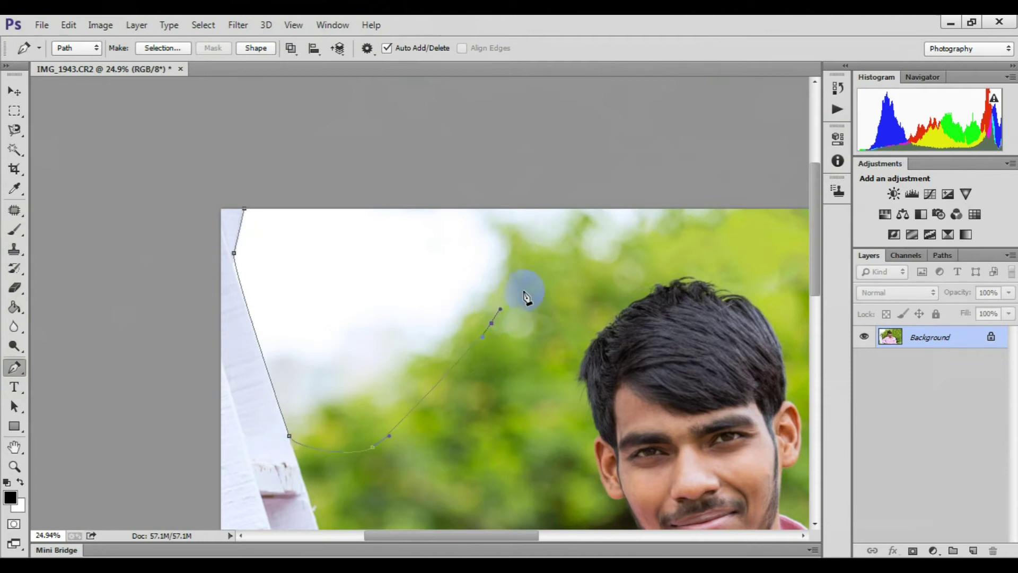
{"action": "left_click_drag", "start_coordinate": [541, 276], "coordinate": [613, 268]}
{"action": "left_click_drag", "start_coordinate": [675, 241], "coordinate": [695, 234]}
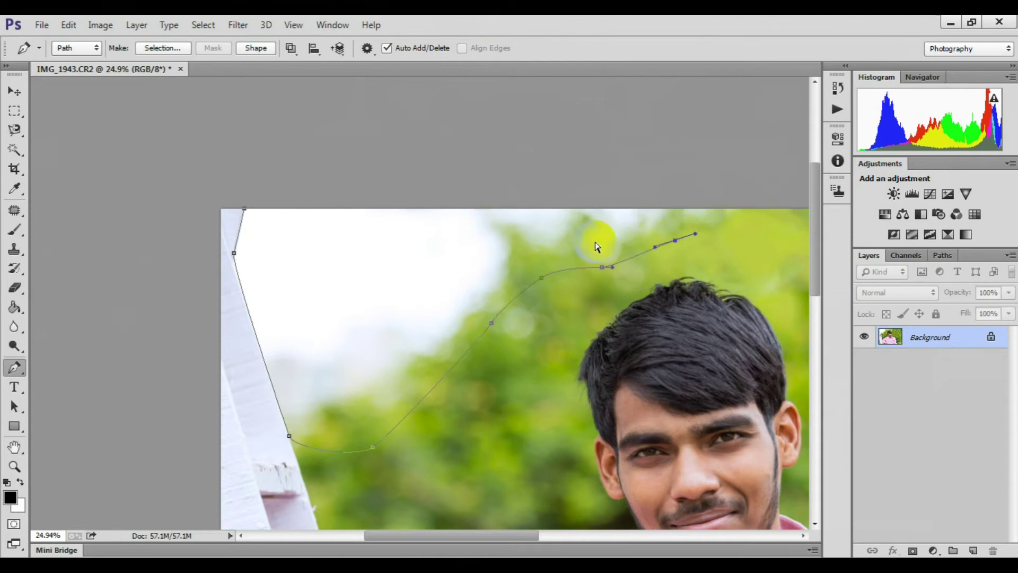
{"action": "key", "text": "ctrl+z"}
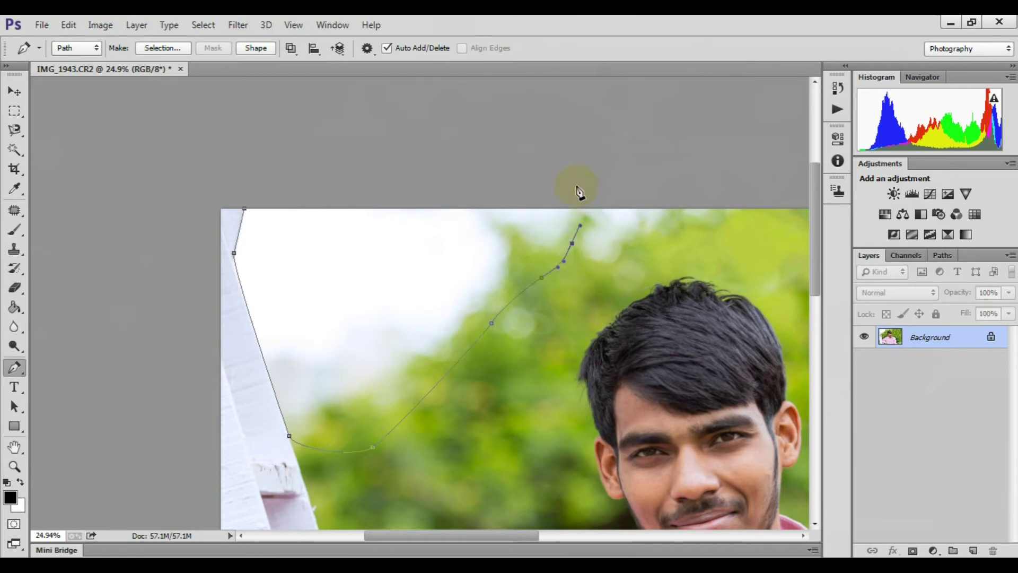
{"action": "left_click_drag", "start_coordinate": [252, 180], "coordinate": [248, 190]}
{"action": "left_click", "coordinate": [244, 210]}
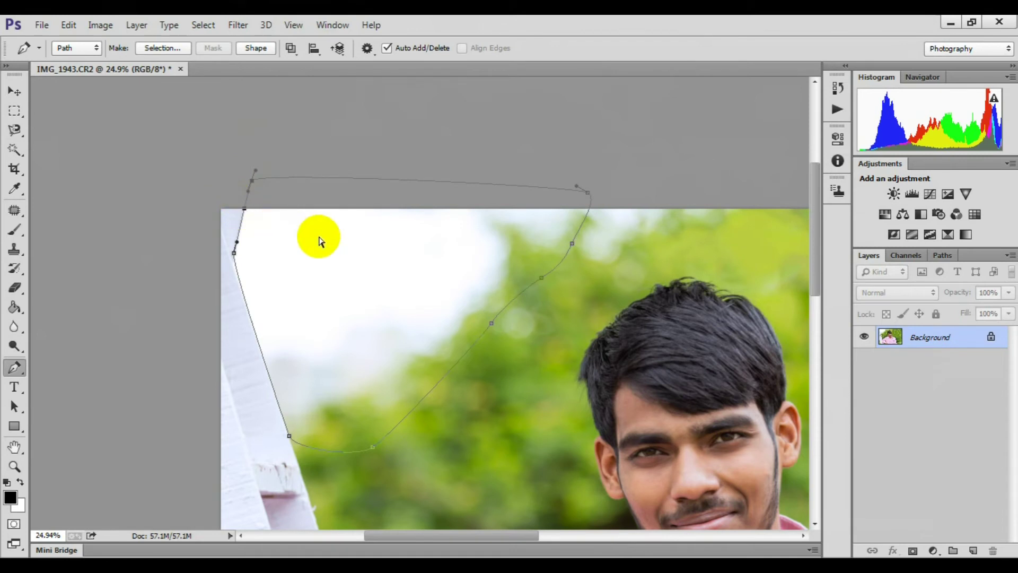
{"action": "key", "text": "ctrl+Return"}
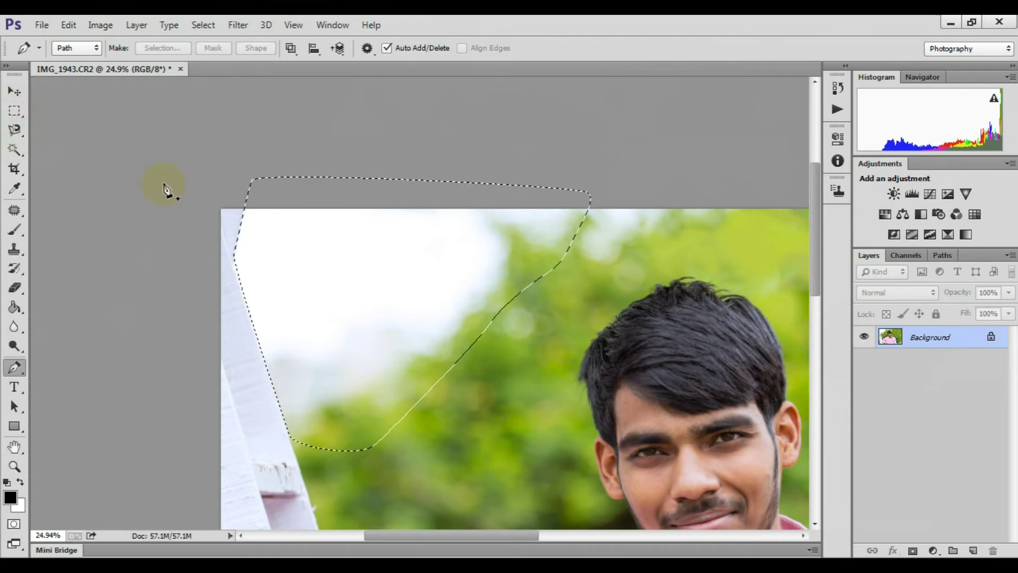
- Content-aware fill the top-left sky selection via Edit > Fill, deselect, and zoom out
{"action": "key", "text": "m"}
{"action": "right_click", "coordinate": [359, 262]}
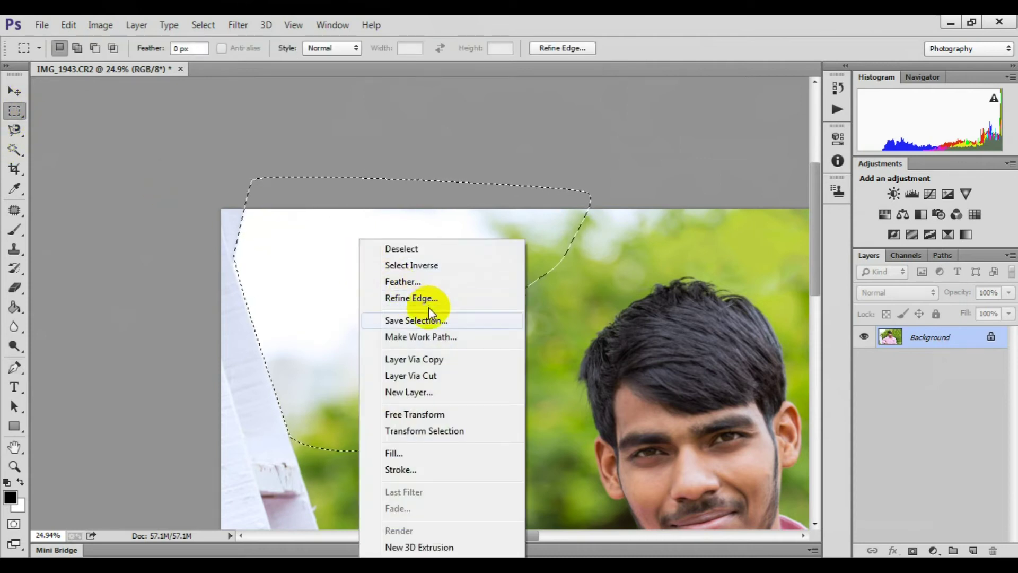
{"action": "left_click", "coordinate": [702, 36]}
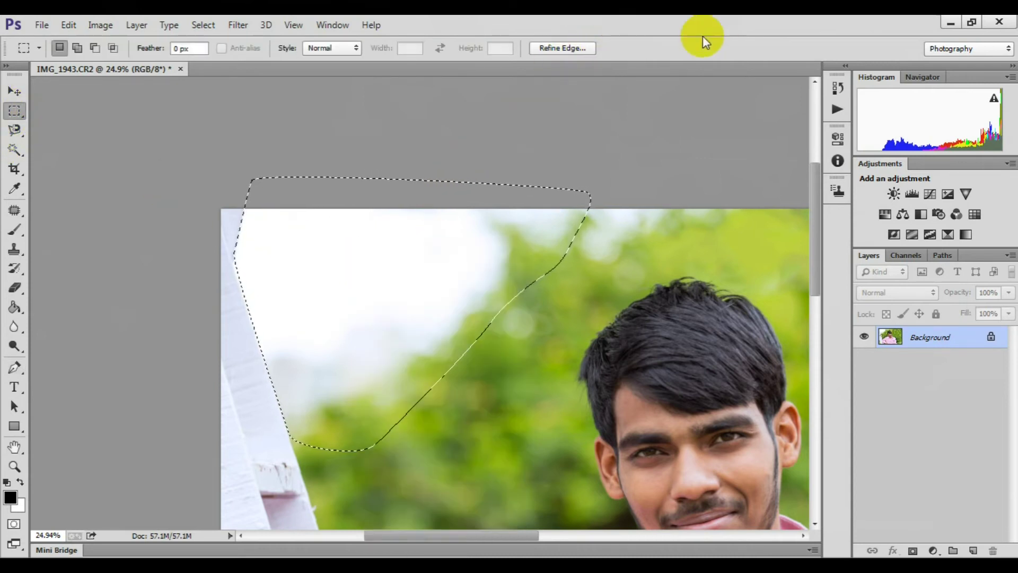
{"action": "left_click", "coordinate": [41, 25]}
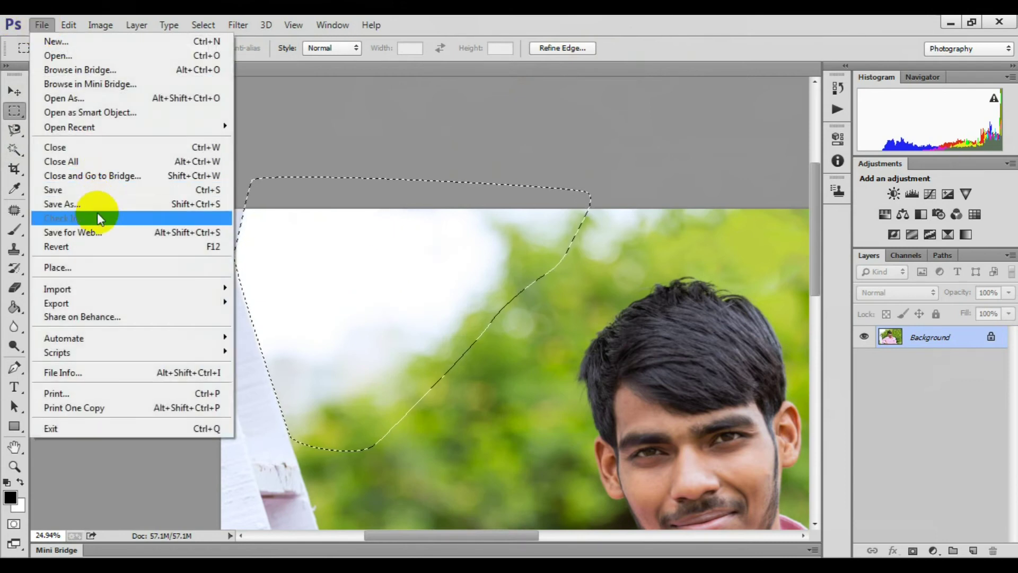
{"action": "mouse_move", "coordinate": [69, 24]}
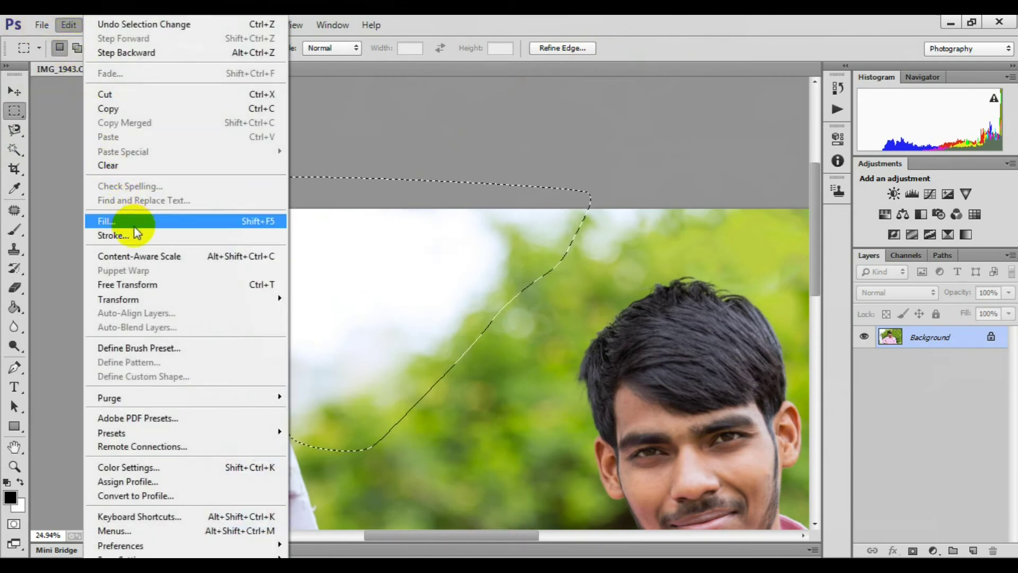
{"action": "left_click", "coordinate": [133, 225]}
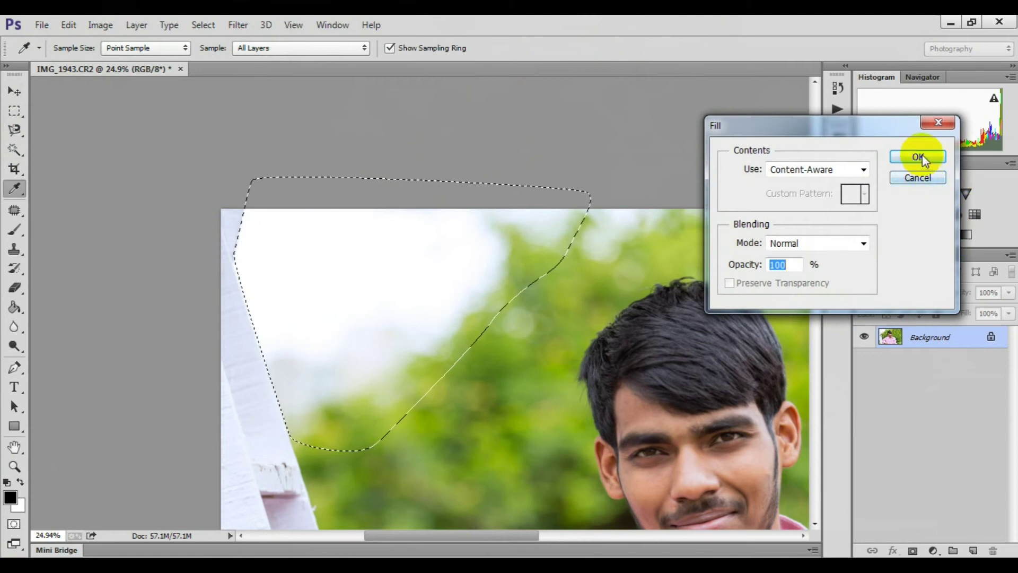
{"action": "left_click", "coordinate": [918, 154]}
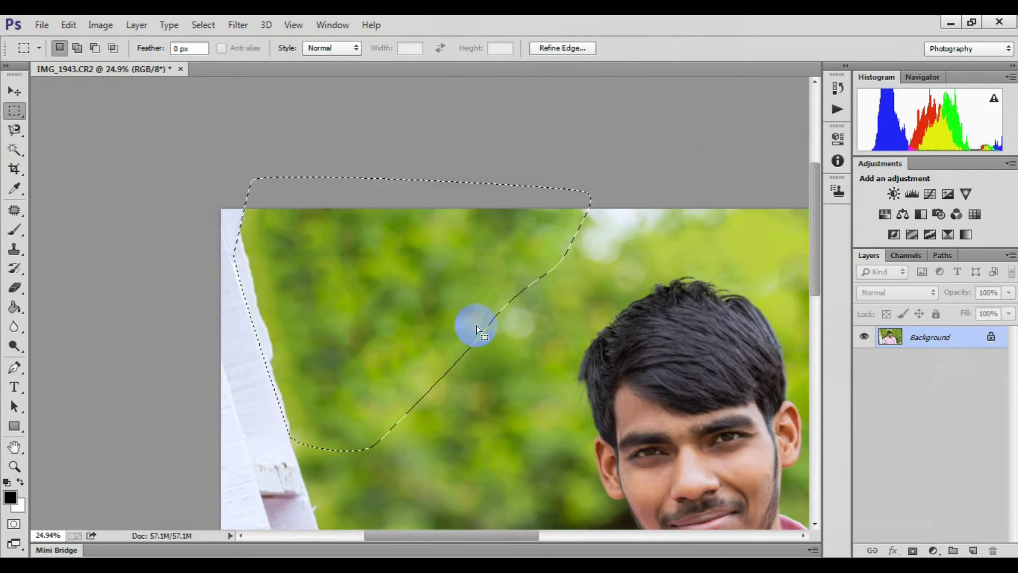
{"action": "scroll", "coordinate": [476, 328], "scroll_direction": "down", "scroll_amount": 5}
{"action": "left_click", "coordinate": [479, 186]}
{"action": "scroll", "coordinate": [368, 161], "scroll_direction": "up", "scroll_amount": 3}
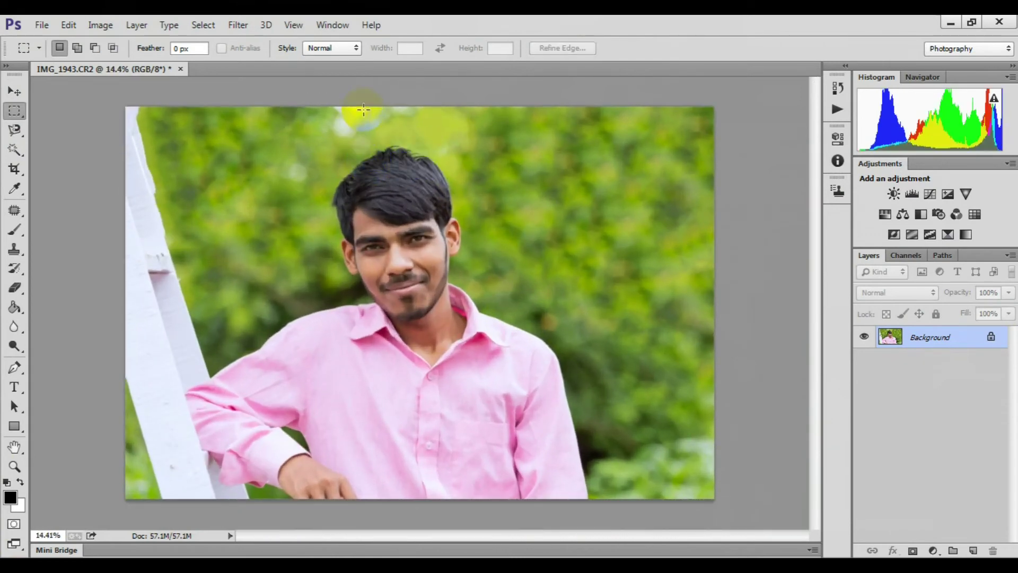
{"action": "scroll", "coordinate": [363, 111], "scroll_direction": "up", "scroll_amount": 1}
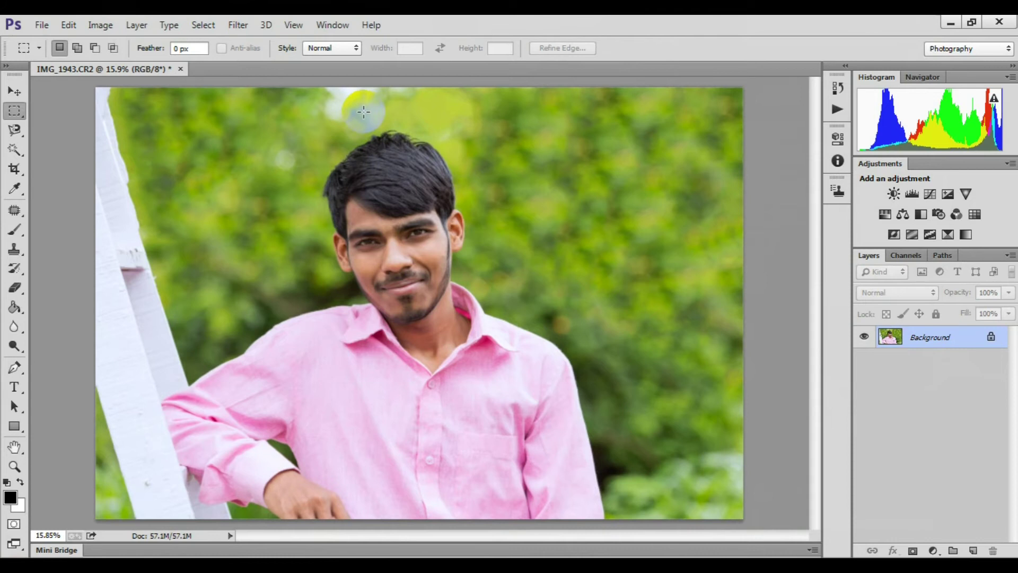
- Remove the bright spot above the man's head with a Patch selection and Content-Aware Fill
{"action": "key", "text": "j"}
{"action": "mouse_move", "coordinate": [353, 127]}
{"action": "left_mouse_down"}
{"action": "mouse_move", "coordinate": [383, 107]}
{"action": "mouse_move", "coordinate": [351, 128]}
{"action": "left_mouse_up"}
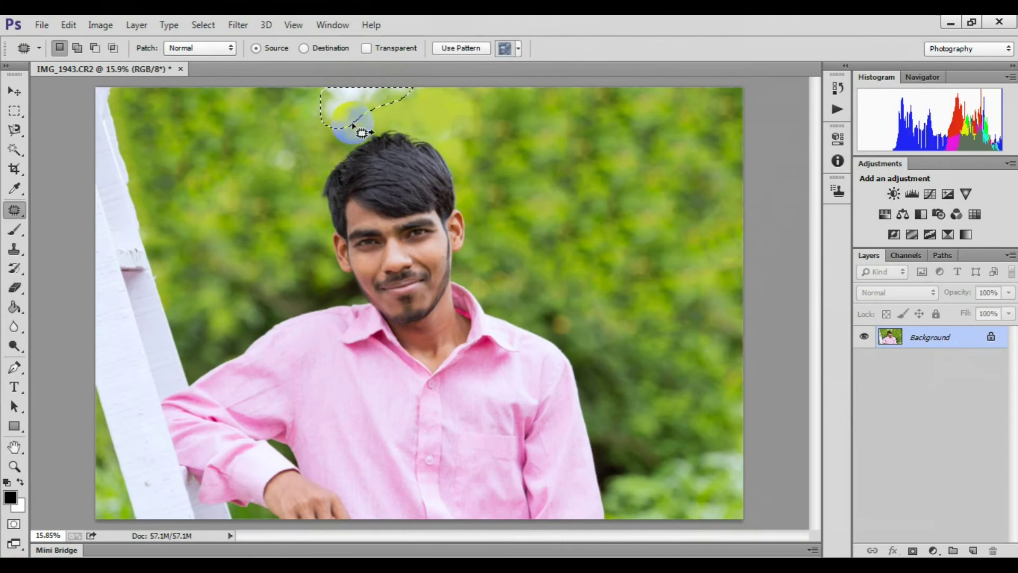
{"action": "key", "text": "shift+F5"}
{"action": "key", "text": "Return"}
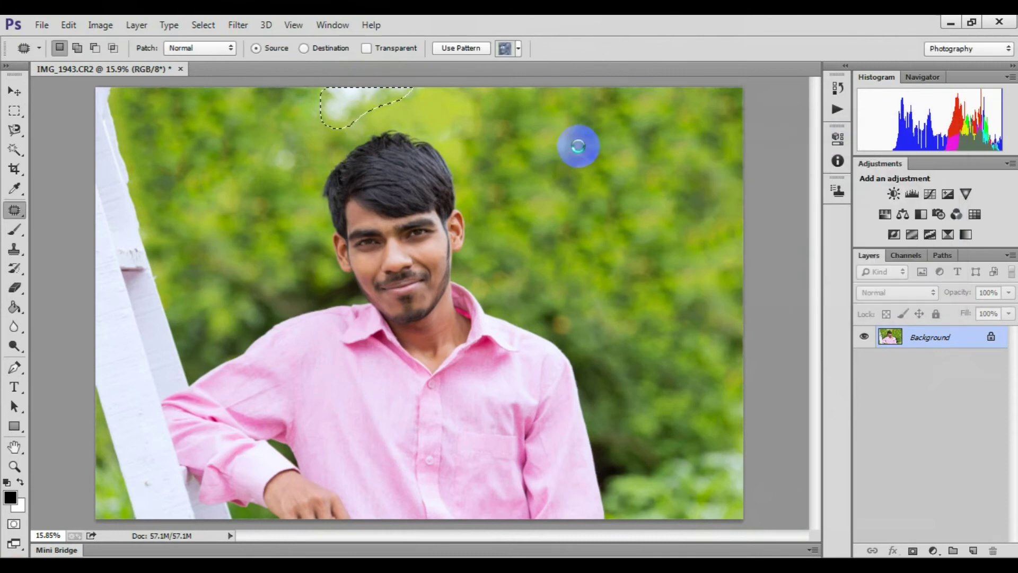
{"action": "key", "text": "ctrl+d"}
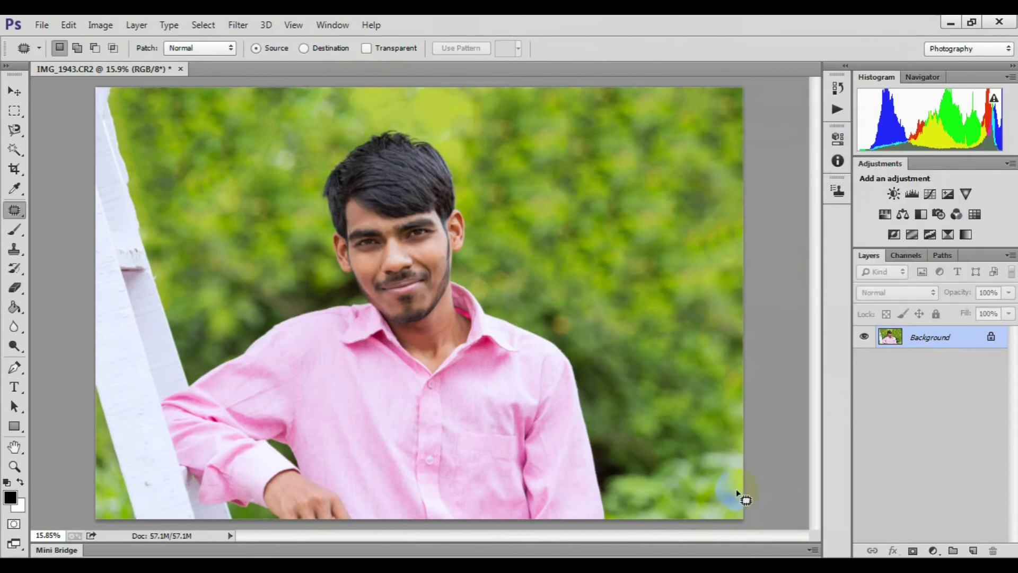
- Zoom into the face and add two copies of the photo as new layers
{"action": "scroll", "coordinate": [386, 379], "scroll_direction": "down", "scroll_amount": 2}
{"action": "scroll", "coordinate": [531, 296], "scroll_direction": "down", "scroll_amount": 2}
{"action": "scroll", "coordinate": [503, 276], "scroll_direction": "up", "scroll_amount": 1}
{"action": "scroll", "coordinate": [480, 267], "scroll_direction": "up", "scroll_amount": 1}
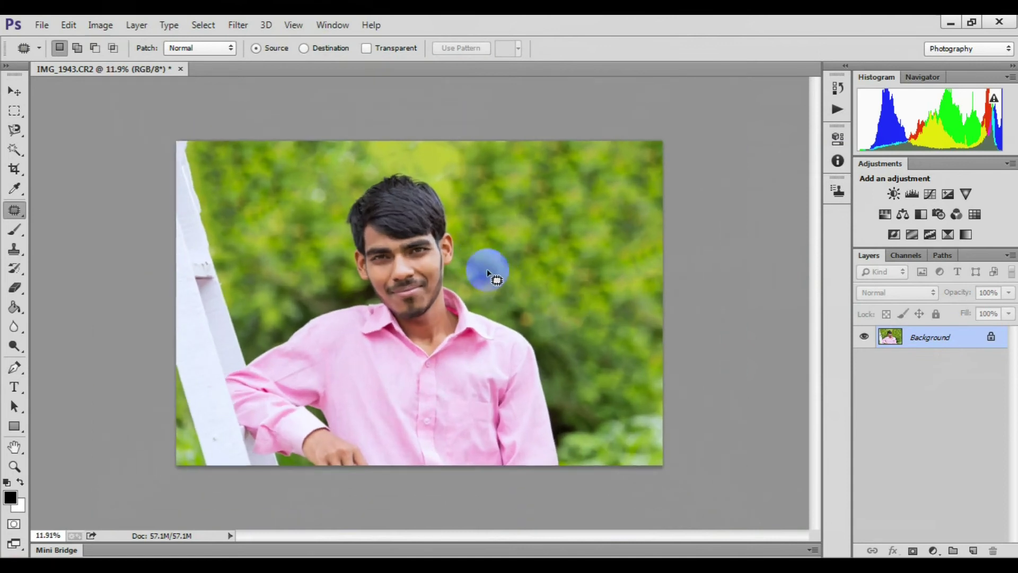
{"action": "scroll", "coordinate": [456, 249], "scroll_direction": "up", "scroll_amount": 2}
{"action": "scroll", "coordinate": [439, 236], "scroll_direction": "up", "scroll_amount": 3}
{"action": "scroll", "coordinate": [436, 243], "scroll_direction": "up", "scroll_amount": 2}
{"action": "scroll", "coordinate": [431, 249], "scroll_direction": "up", "scroll_amount": 1}
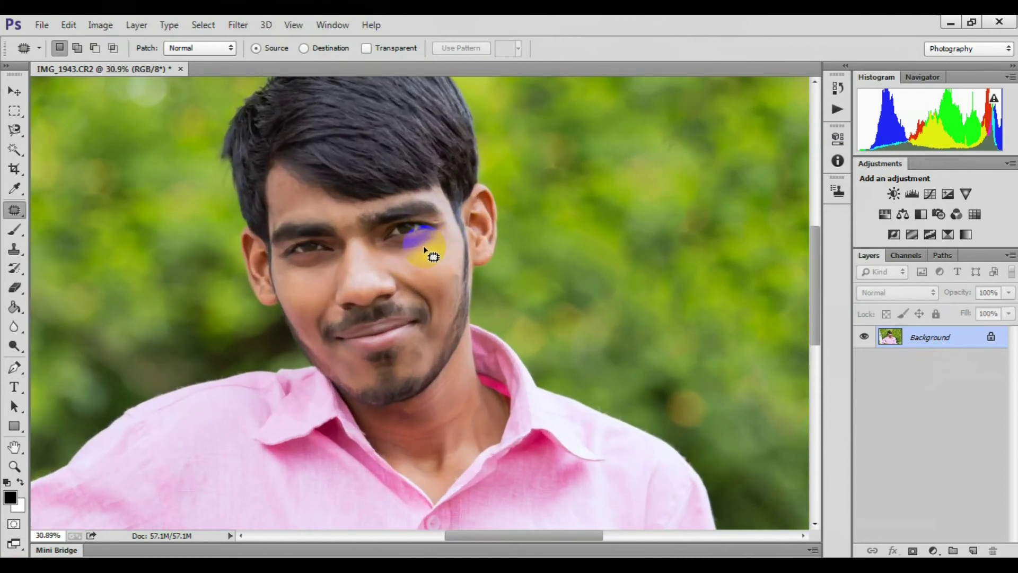
{"action": "scroll", "coordinate": [408, 263], "scroll_direction": "down", "scroll_amount": 2}
{"action": "scroll", "coordinate": [402, 289], "scroll_direction": "down", "scroll_amount": 3}
{"action": "scroll", "coordinate": [408, 294], "scroll_direction": "down", "scroll_amount": 1}
{"action": "scroll", "coordinate": [408, 286], "scroll_direction": "up", "scroll_amount": 1}
{"action": "scroll", "coordinate": [419, 262], "scroll_direction": "up", "scroll_amount": 3}
{"action": "scroll", "coordinate": [419, 263], "scroll_direction": "up", "scroll_amount": 5}
{"action": "scroll", "coordinate": [397, 260], "scroll_direction": "up", "scroll_amount": 6}
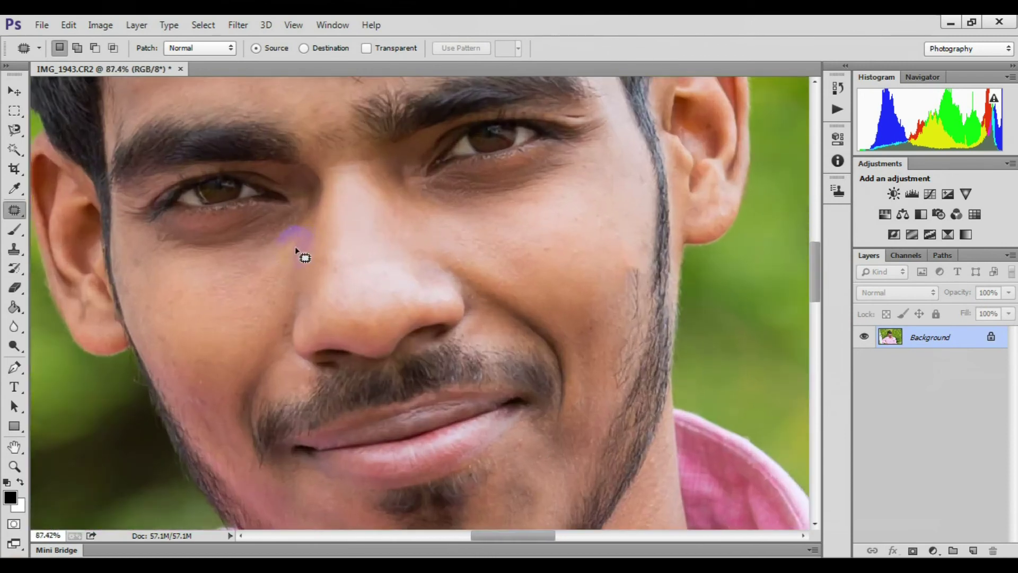
{"action": "scroll", "coordinate": [395, 216], "scroll_direction": "up", "scroll_amount": 4}
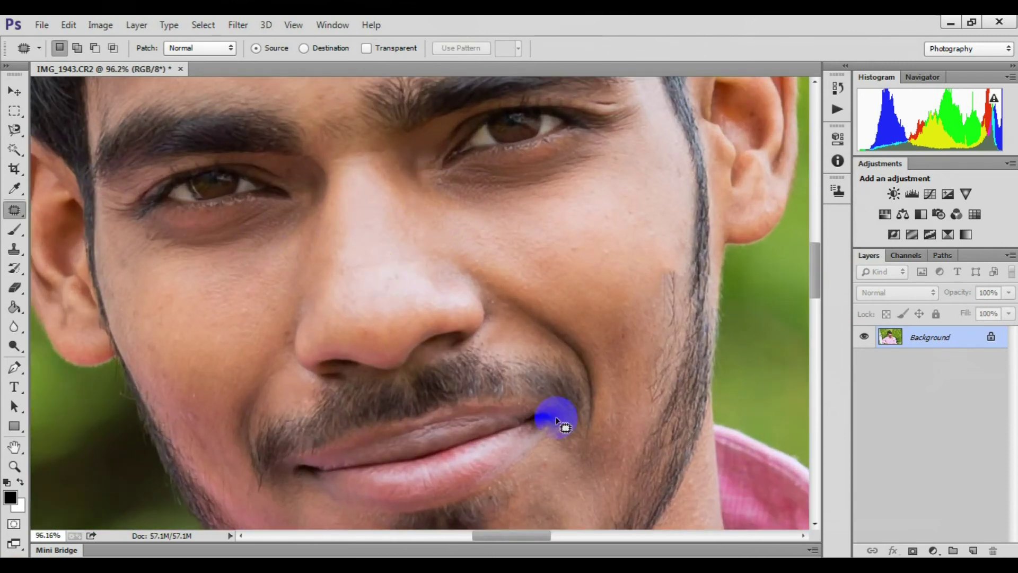
{"action": "key", "text": "F2"}
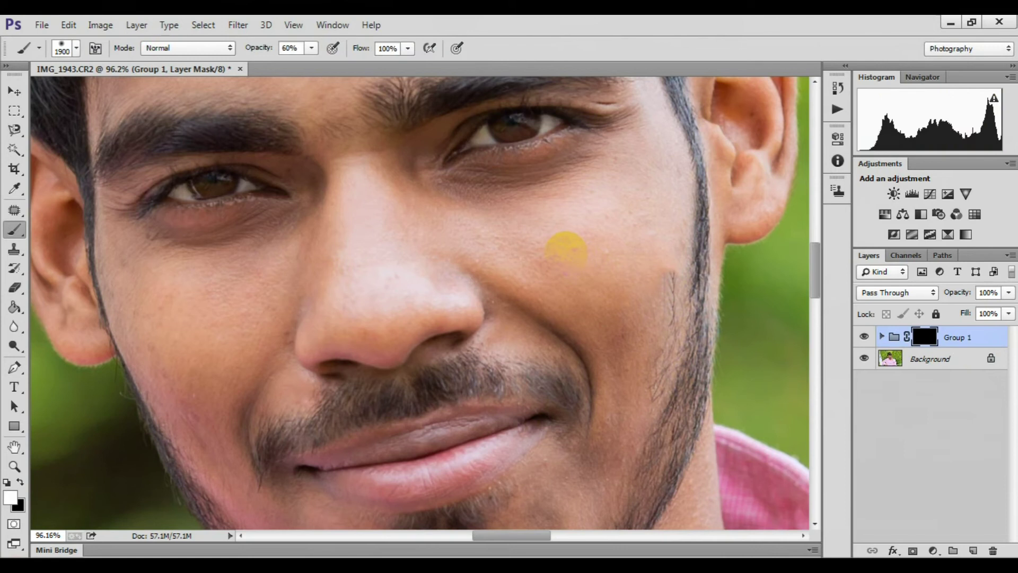
- Paint white on Group 1's mask over both cheeks and the chin
{"action": "scroll", "coordinate": [557, 291], "scroll_direction": "down", "scroll_amount": 3}
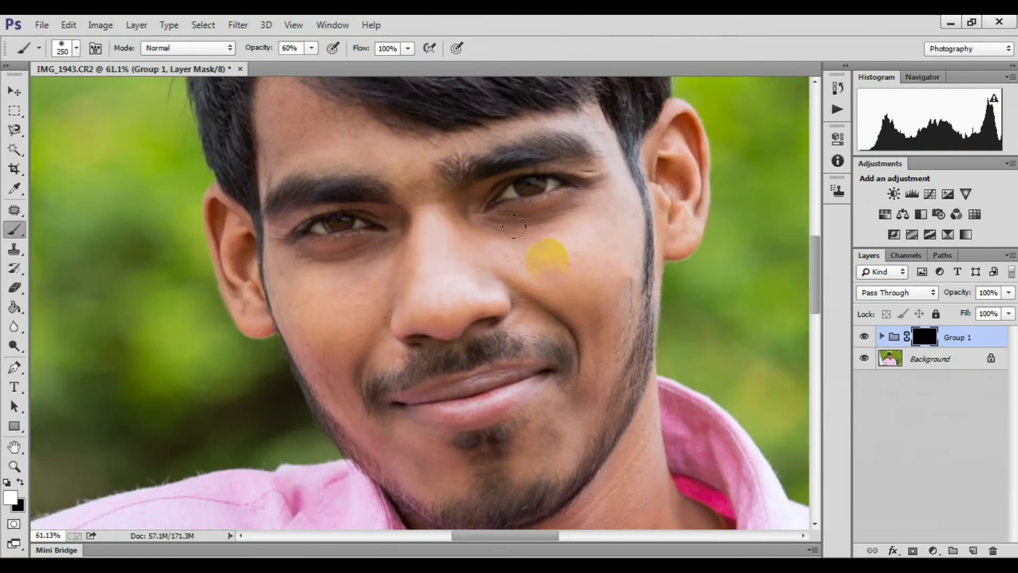
{"action": "scroll", "coordinate": [521, 231], "scroll_direction": "up", "scroll_amount": 3}
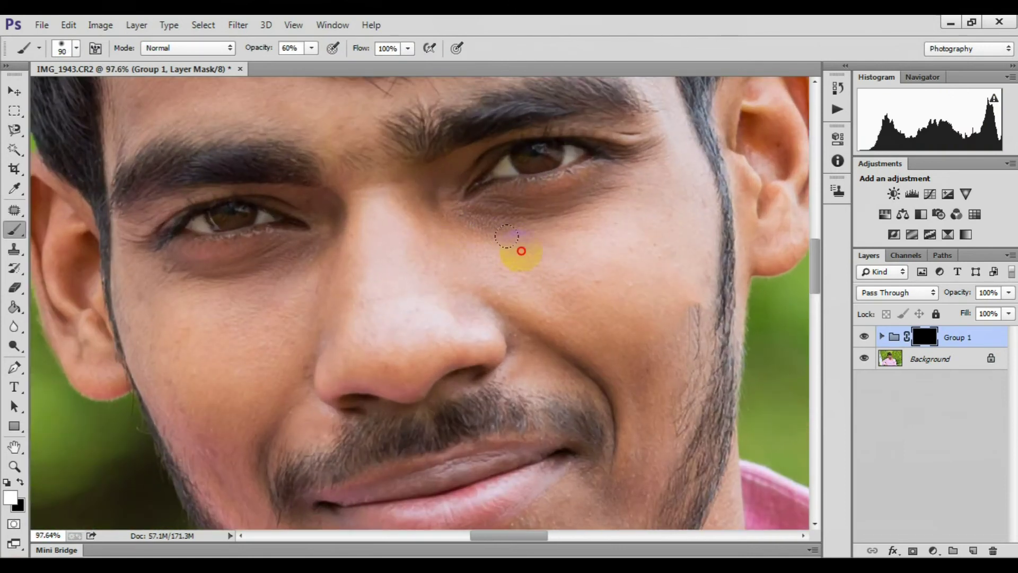
{"action": "left_click_drag", "start_coordinate": [589, 233], "coordinate": [635, 183]}
{"action": "left_click_drag", "start_coordinate": [655, 296], "coordinate": [616, 307]}
{"action": "left_click", "coordinate": [627, 349]}
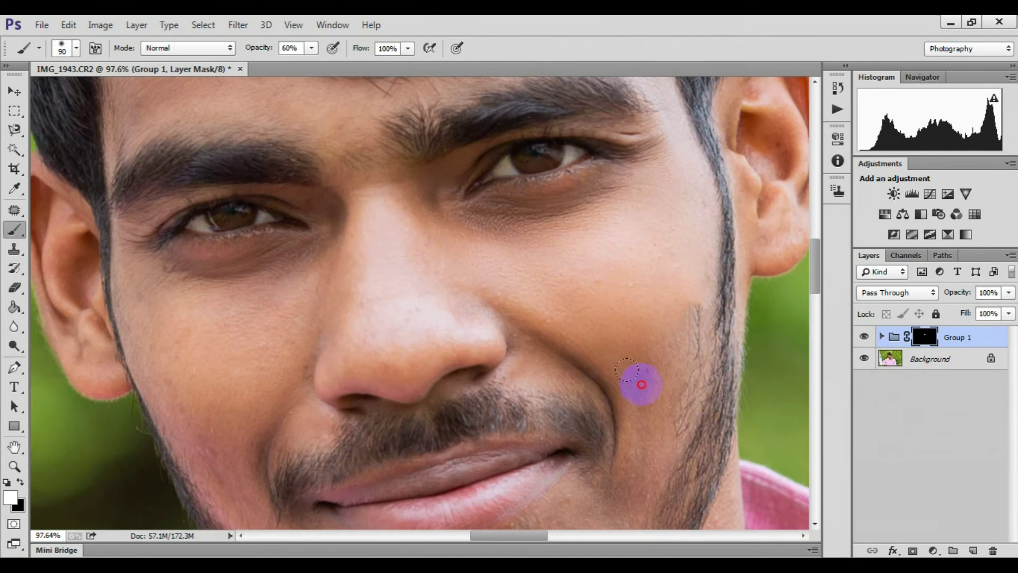
{"action": "left_click_drag", "start_coordinate": [651, 344], "coordinate": [655, 386]}
{"action": "scroll", "coordinate": [535, 305], "scroll_direction": "up", "scroll_amount": 3}
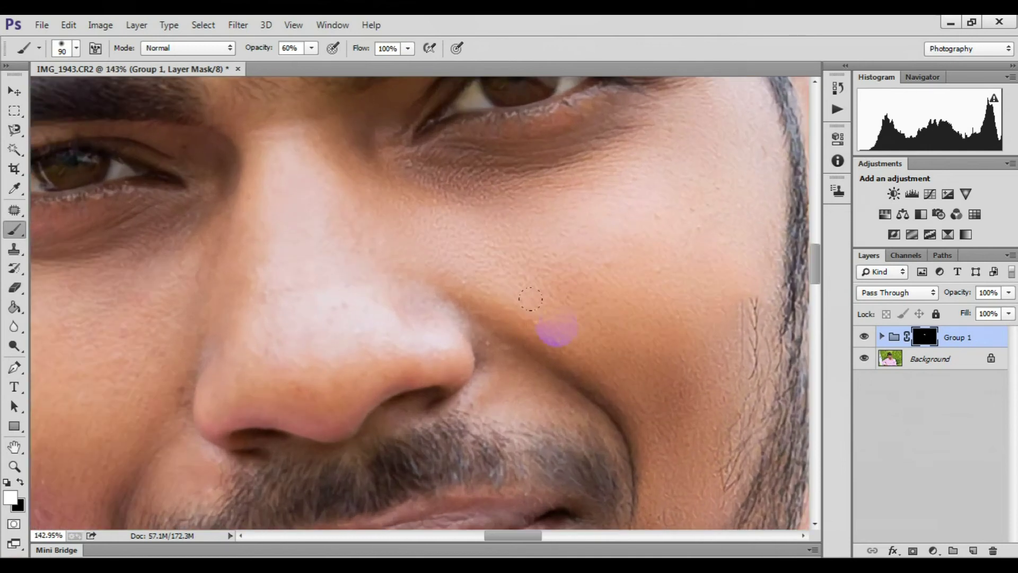
{"action": "mouse_move", "coordinate": [509, 321]}
{"action": "left_mouse_down"}
{"action": "mouse_move", "coordinate": [530, 371]}
{"action": "mouse_move", "coordinate": [589, 414]}
{"action": "mouse_move", "coordinate": [509, 101]}
{"action": "mouse_move", "coordinate": [482, 228]}
{"action": "left_mouse_up"}
{"action": "key", "text": "bracketleft"}
{"action": "key", "text": "bracketleft"}
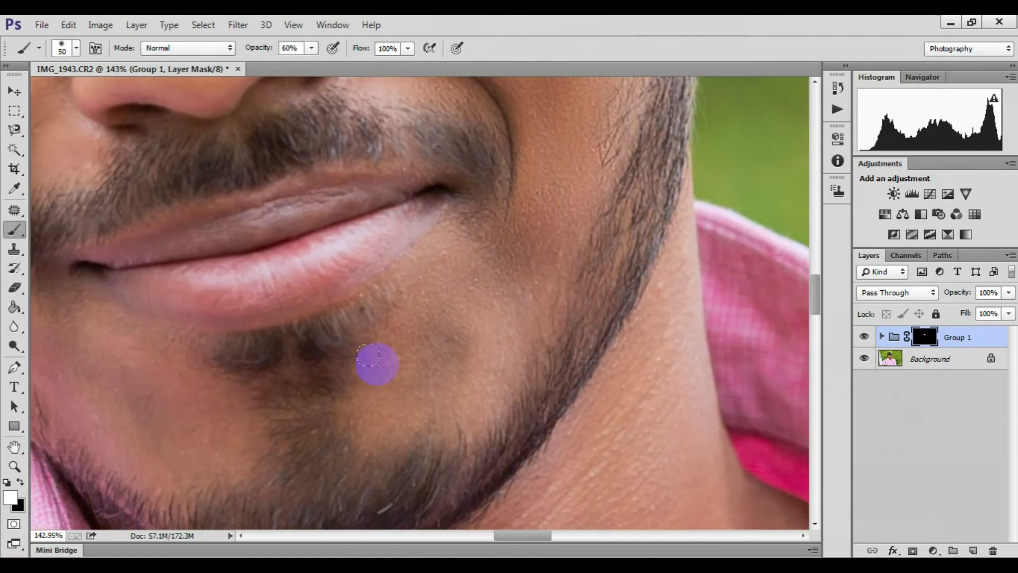
{"action": "left_click_drag", "start_coordinate": [424, 291], "coordinate": [375, 359]}
- With a larger brush, paint more smoothing down the cheek and across the chin
{"action": "key", "text": "bracketright"}
{"action": "key", "text": "bracketright"}
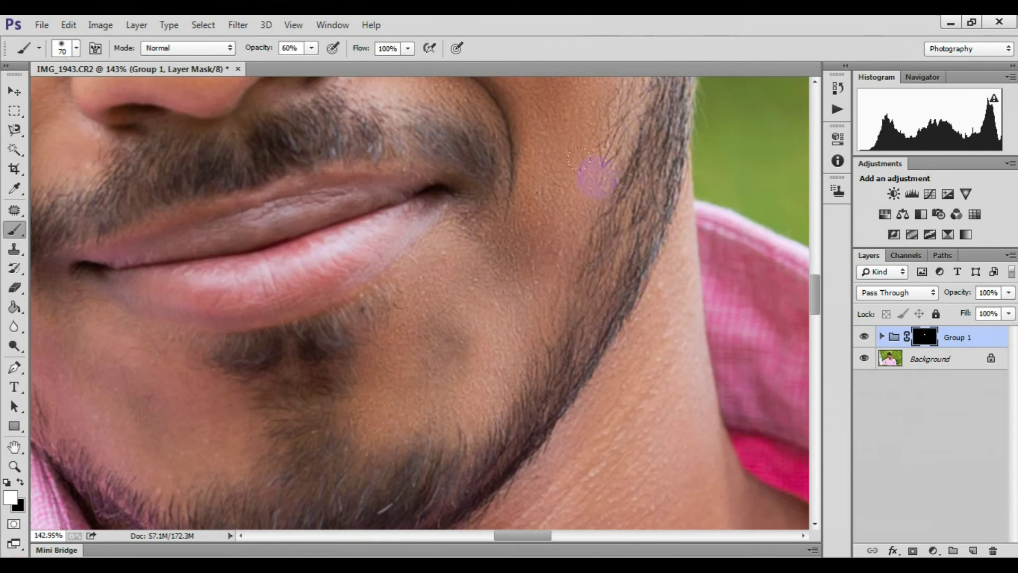
{"action": "left_click_drag", "start_coordinate": [607, 267], "coordinate": [560, 397]}
{"action": "mouse_move", "coordinate": [628, 182]}
{"action": "left_mouse_down"}
{"action": "mouse_move", "coordinate": [586, 454]}
{"action": "mouse_move", "coordinate": [609, 307]}
{"action": "mouse_move", "coordinate": [357, 357]}
{"action": "mouse_move", "coordinate": [538, 263]}
{"action": "mouse_move", "coordinate": [351, 294]}
{"action": "left_mouse_up"}
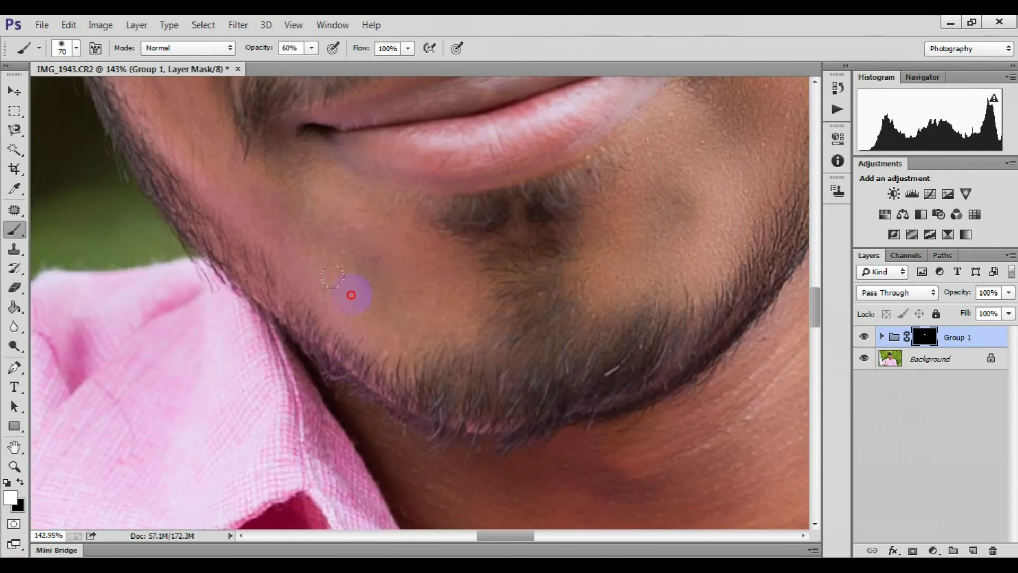
{"action": "left_click_drag", "start_coordinate": [371, 347], "coordinate": [434, 275]}
{"action": "left_click_drag", "start_coordinate": [354, 182], "coordinate": [539, 227]}
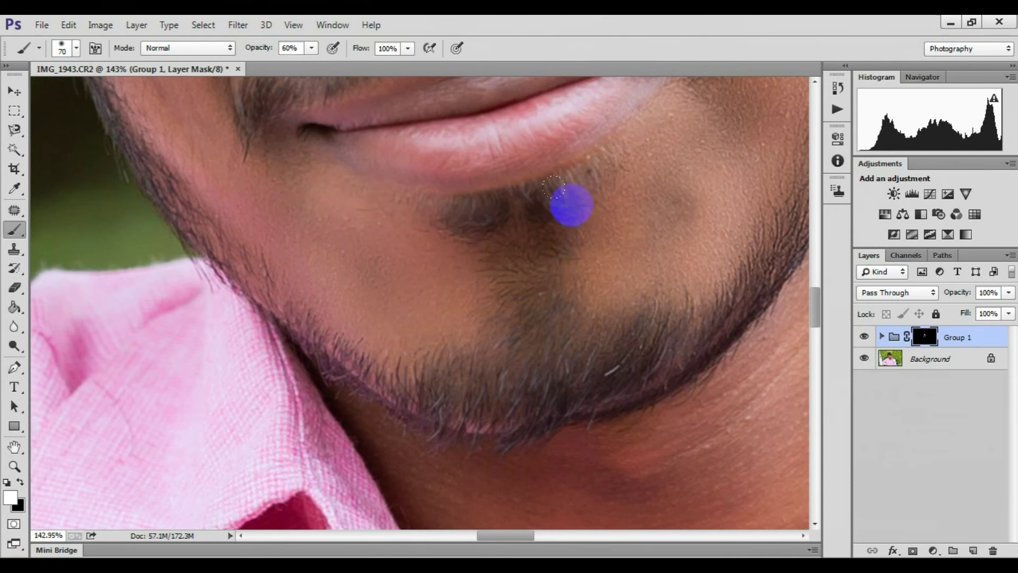
{"action": "scroll", "coordinate": [568, 205], "scroll_direction": "down", "scroll_amount": 2}
{"action": "scroll", "coordinate": [380, 234], "scroll_direction": "up", "scroll_amount": 1}
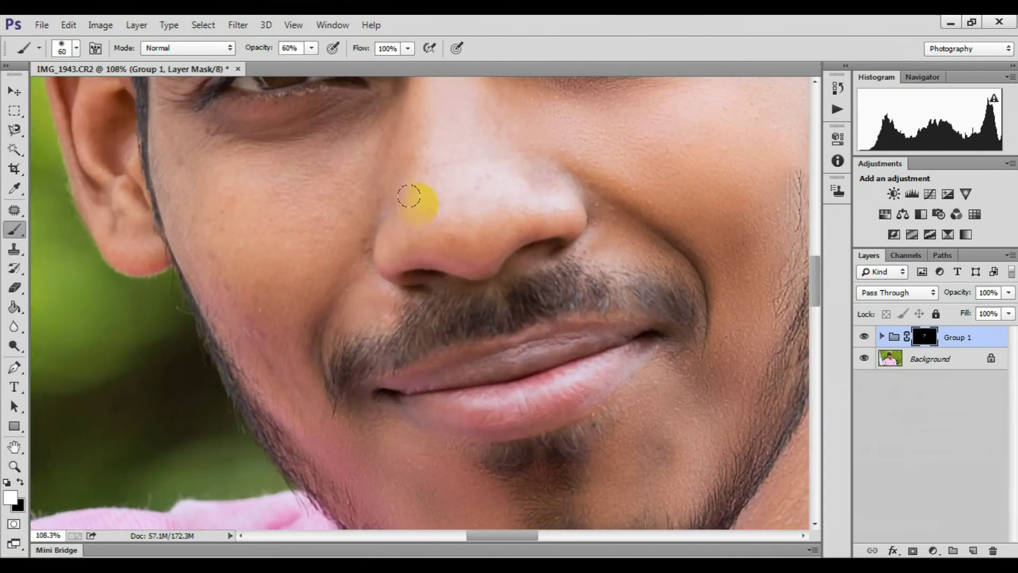
{"action": "left_click_drag", "start_coordinate": [455, 145], "coordinate": [475, 311]}
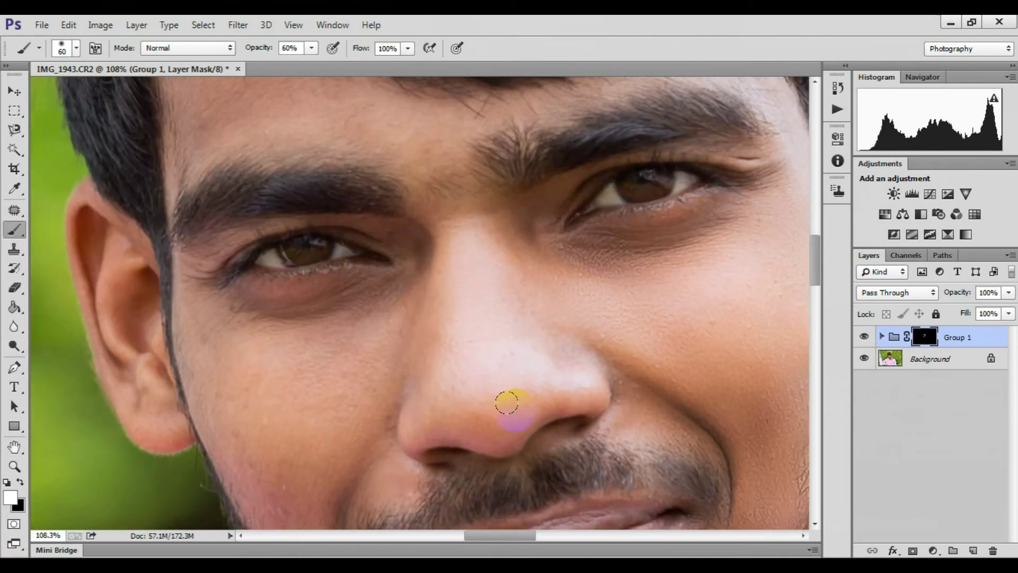
- Reveal the smoothing over the moustache edge, lips, neck and collar
{"action": "key", "text": "bracketright"}
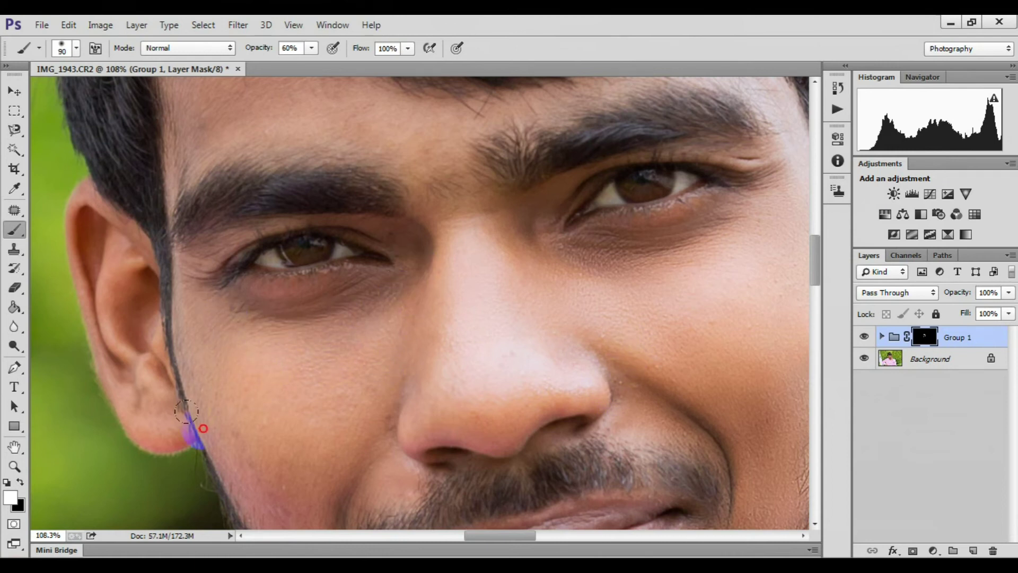
{"action": "scroll", "coordinate": [300, 364], "scroll_direction": "down", "scroll_amount": 5}
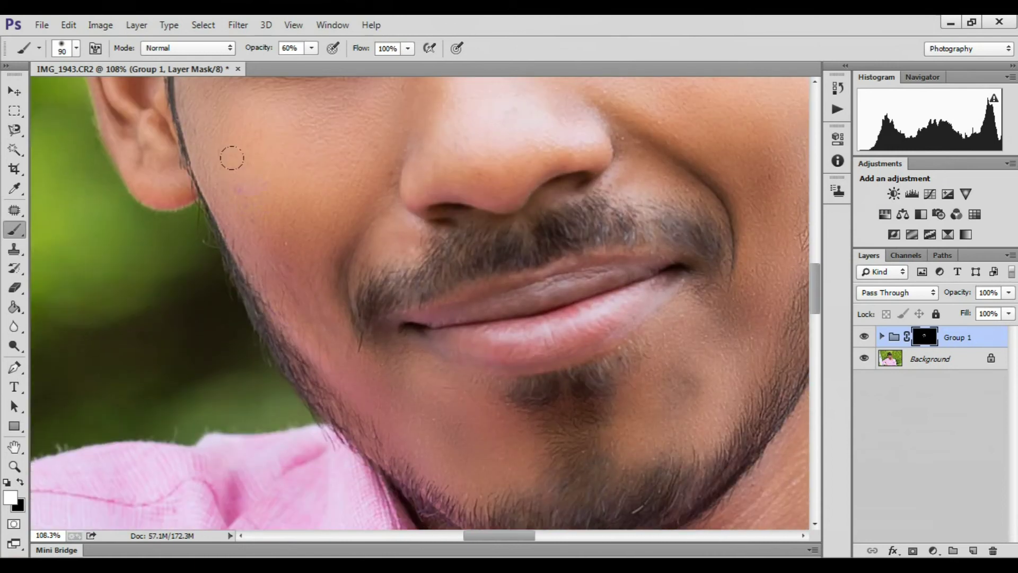
{"action": "left_click_drag", "start_coordinate": [320, 358], "coordinate": [365, 283]}
{"action": "mouse_move", "coordinate": [443, 347]}
{"action": "left_mouse_down"}
{"action": "mouse_move", "coordinate": [534, 302]}
{"action": "mouse_move", "coordinate": [500, 341]}
{"action": "mouse_move", "coordinate": [677, 268]}
{"action": "mouse_move", "coordinate": [627, 339]}
{"action": "left_mouse_up"}
{"action": "scroll", "coordinate": [627, 339], "scroll_direction": "down", "scroll_amount": 3}
{"action": "scroll", "coordinate": [449, 281], "scroll_direction": "up", "scroll_amount": 2}
{"action": "mouse_move", "coordinate": [449, 285]}
{"action": "left_mouse_down"}
{"action": "mouse_move", "coordinate": [374, 297]}
{"action": "mouse_move", "coordinate": [398, 379]}
{"action": "mouse_move", "coordinate": [470, 391]}
{"action": "mouse_move", "coordinate": [477, 408]}
{"action": "left_mouse_up"}
{"action": "key", "text": "bracketright"}
{"action": "key", "text": "bracketright"}
{"action": "key", "text": "bracketright"}
{"action": "mouse_move", "coordinate": [575, 215]}
{"action": "left_mouse_down"}
{"action": "mouse_move", "coordinate": [608, 250]}
{"action": "mouse_move", "coordinate": [482, 403]}
{"action": "mouse_move", "coordinate": [547, 553]}
{"action": "left_mouse_up"}
{"action": "scroll", "coordinate": [461, 381], "scroll_direction": "down", "scroll_amount": 1}
{"action": "scroll", "coordinate": [462, 382], "scroll_direction": "down", "scroll_amount": 1}
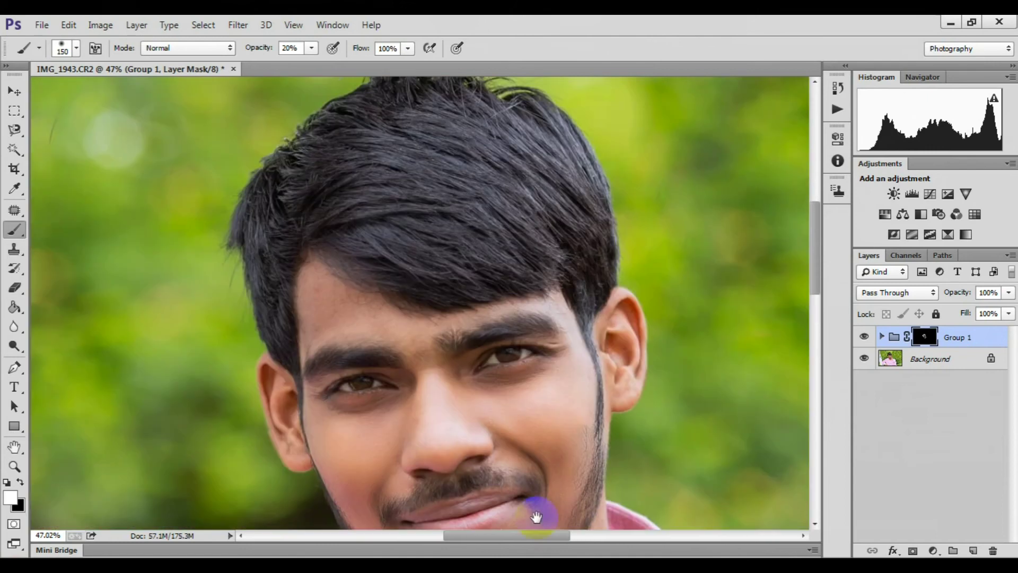
{"action": "scroll", "coordinate": [403, 356], "scroll_direction": "up", "scroll_amount": 2}
{"action": "scroll", "coordinate": [398, 347], "scroll_direction": "up", "scroll_amount": 2}
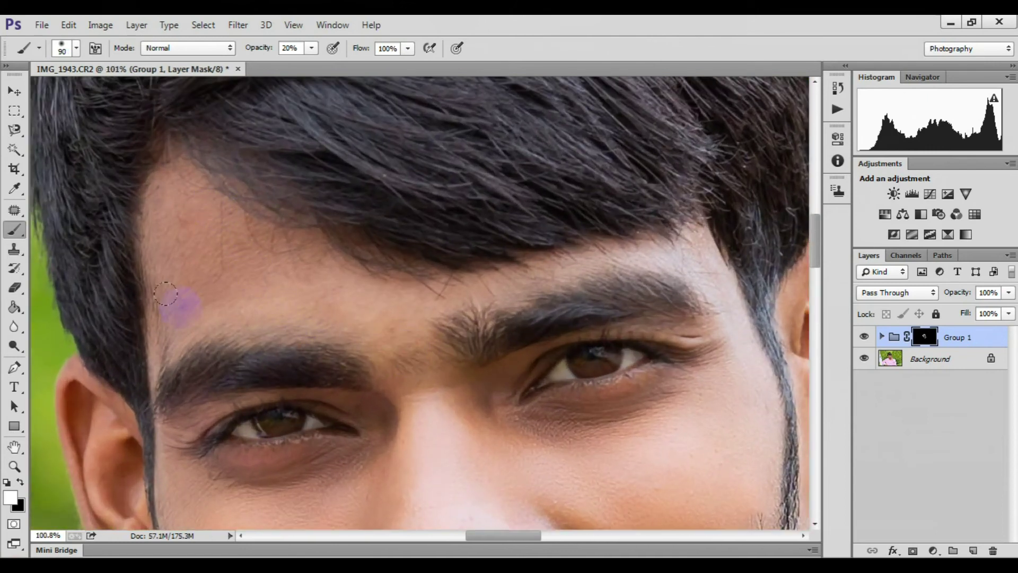
- Reveal the smoothing at the temple, forehead hairline and below the eye
{"action": "left_click", "coordinate": [145, 374]}
{"action": "left_click", "coordinate": [415, 271]}
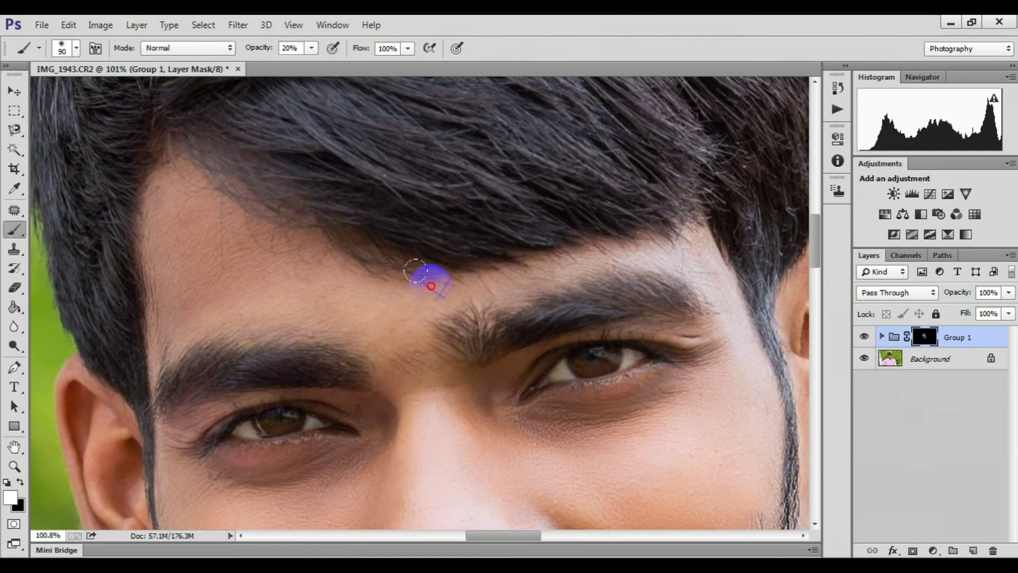
{"action": "scroll", "coordinate": [716, 371], "scroll_direction": "down", "scroll_amount": 2}
{"action": "scroll", "coordinate": [636, 398], "scroll_direction": "down", "scroll_amount": 3}
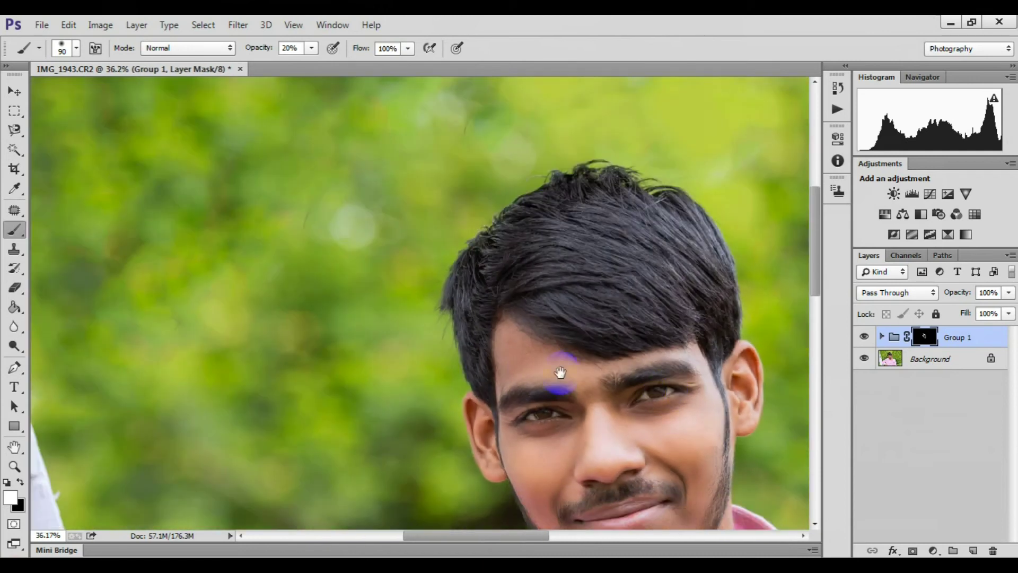
{"action": "left_click_drag", "start_coordinate": [562, 368], "coordinate": [298, 128]}
{"action": "scroll", "coordinate": [298, 128], "scroll_direction": "up", "scroll_amount": 2}
{"action": "scroll", "coordinate": [370, 153], "scroll_direction": "up", "scroll_amount": 2}
{"action": "scroll", "coordinate": [423, 350], "scroll_direction": "up", "scroll_amount": 2}
{"action": "left_click", "coordinate": [240, 284]}
{"action": "key", "text": "bracketleft"}
{"action": "key", "text": "bracketleft"}
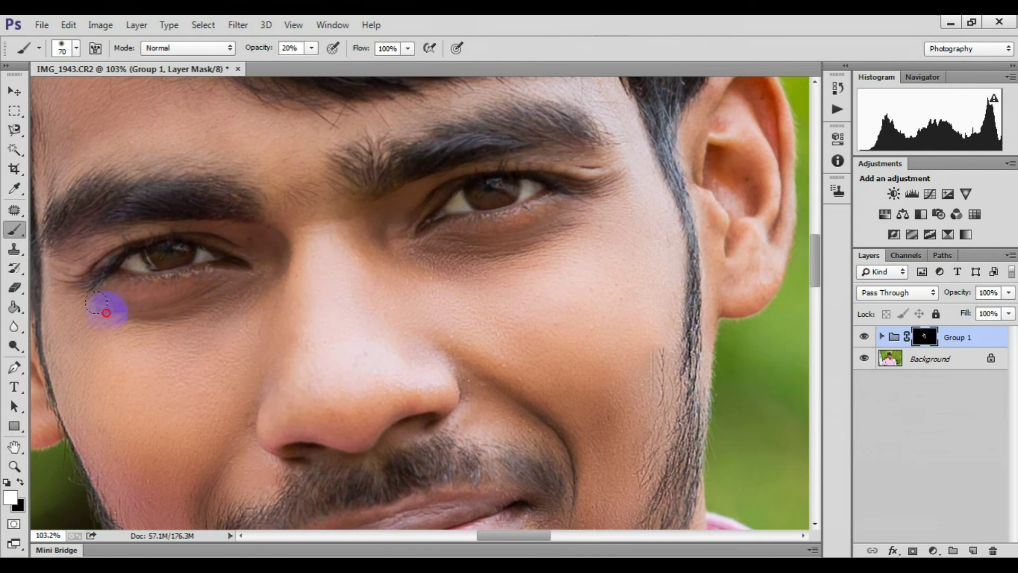
{"action": "left_click", "coordinate": [881, 336]}
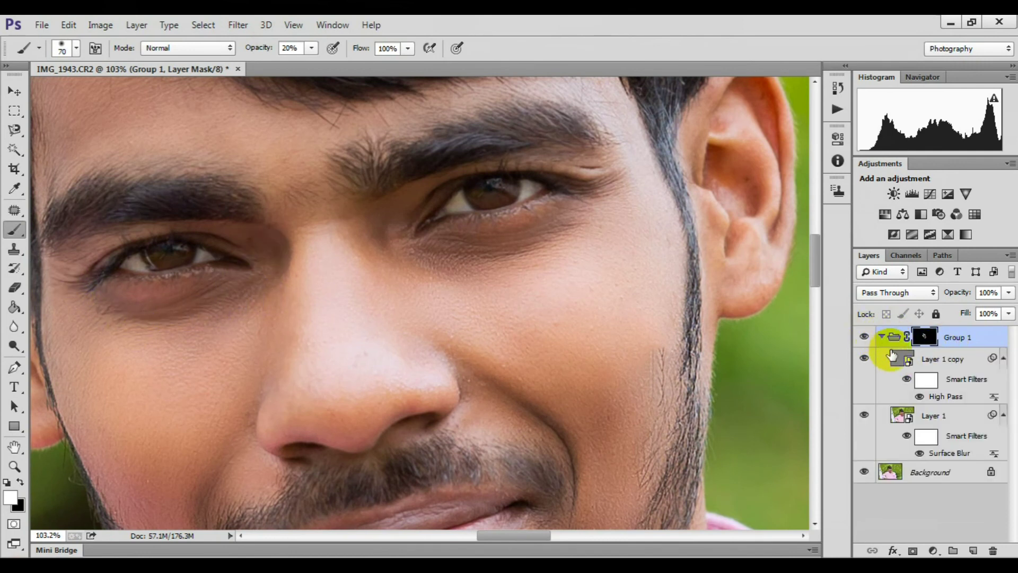
- Set the High Pass filter's blending opacity to 100%
{"action": "double_click", "coordinate": [993, 398]}
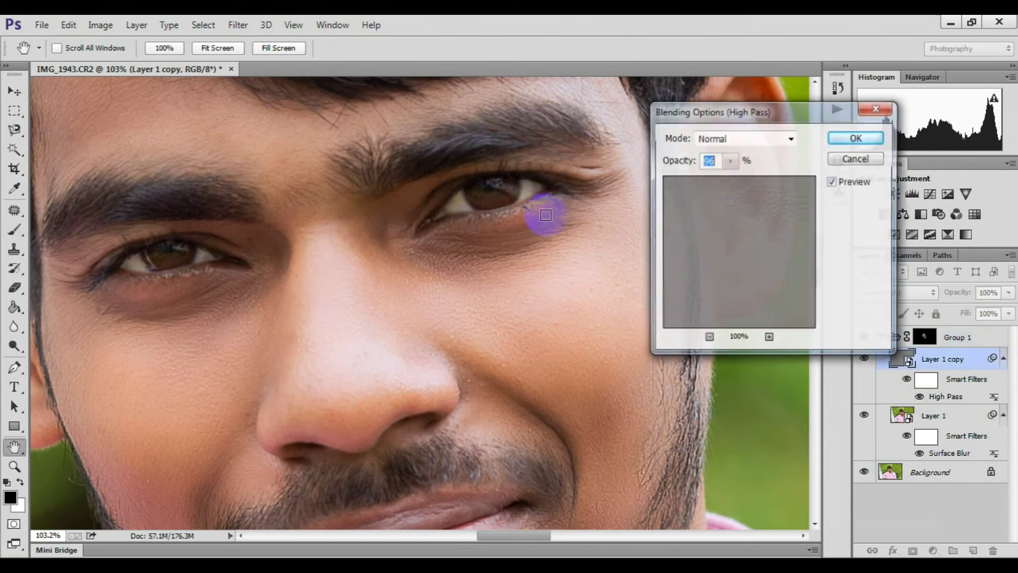
{"action": "type", "text": "100"}
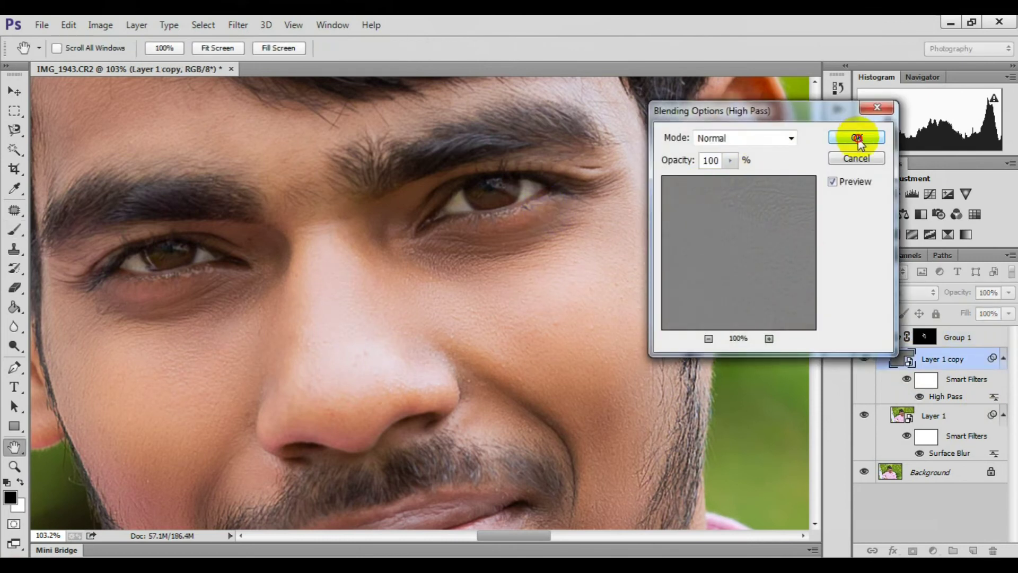
{"action": "left_click", "coordinate": [856, 138]}
{"action": "scroll", "coordinate": [398, 334], "scroll_direction": "down", "scroll_amount": 3}
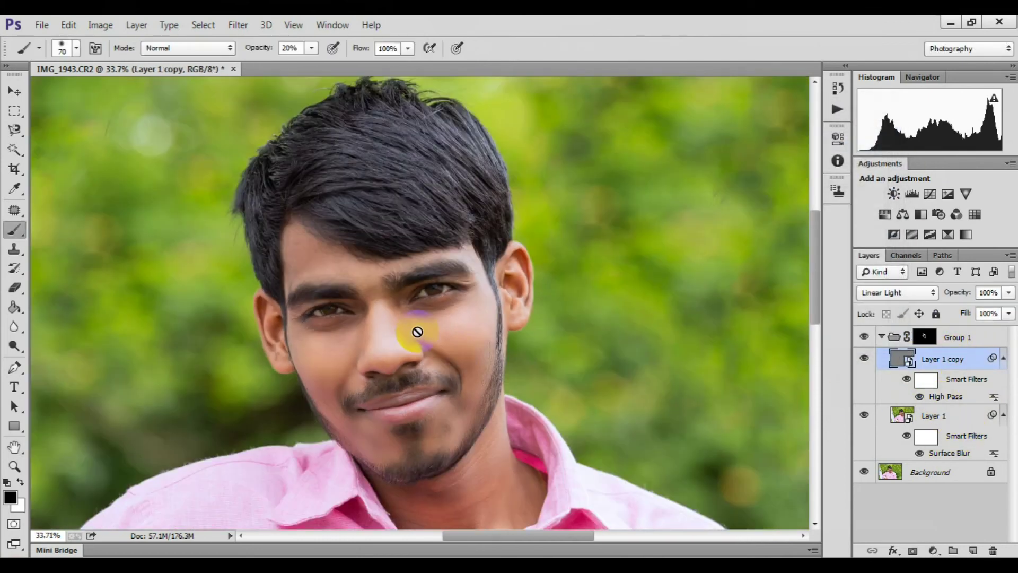
{"action": "scroll", "coordinate": [448, 374], "scroll_direction": "up", "scroll_amount": 1}
{"action": "mouse_move", "coordinate": [436, 392]}
{"action": "left_mouse_down"}
{"action": "mouse_move", "coordinate": [484, 265]}
{"action": "mouse_move", "coordinate": [588, 254]}
{"action": "left_mouse_up"}
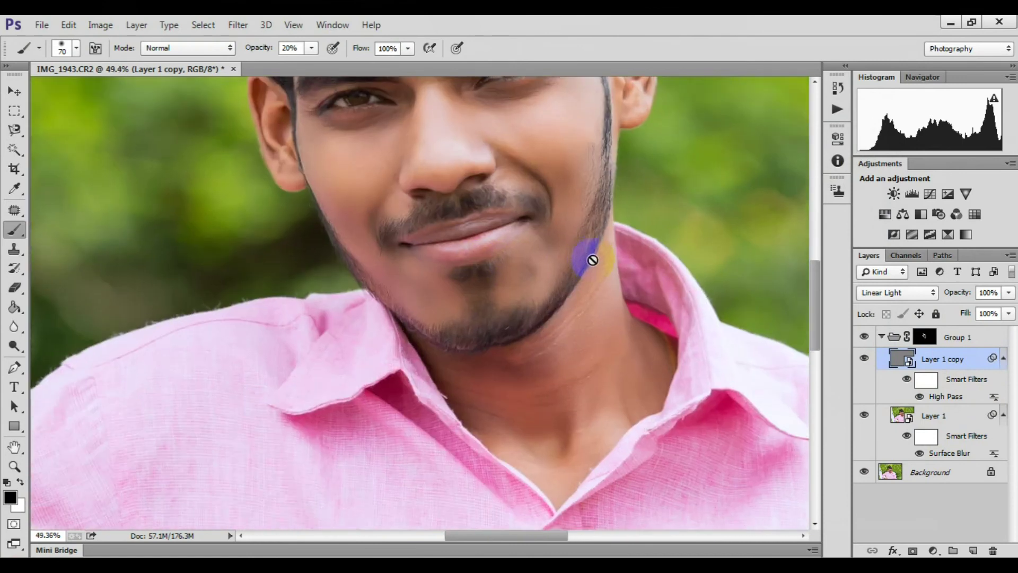
{"action": "scroll", "coordinate": [604, 371], "scroll_direction": "up", "scroll_amount": 1}
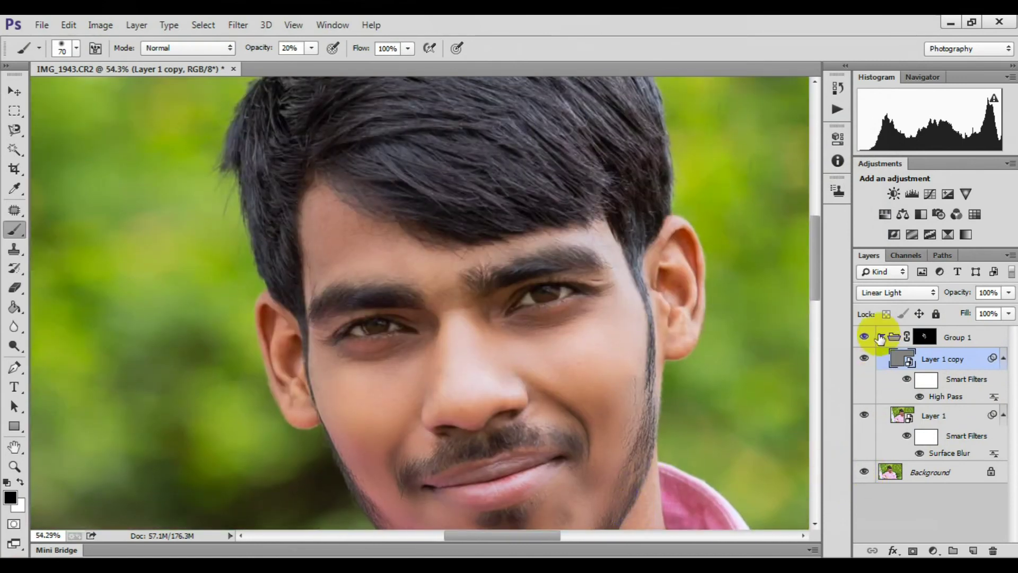
- Hide and re-show the Background layer to check the retouch on its own
{"action": "left_click", "coordinate": [881, 336]}
{"action": "left_click", "coordinate": [864, 359]}
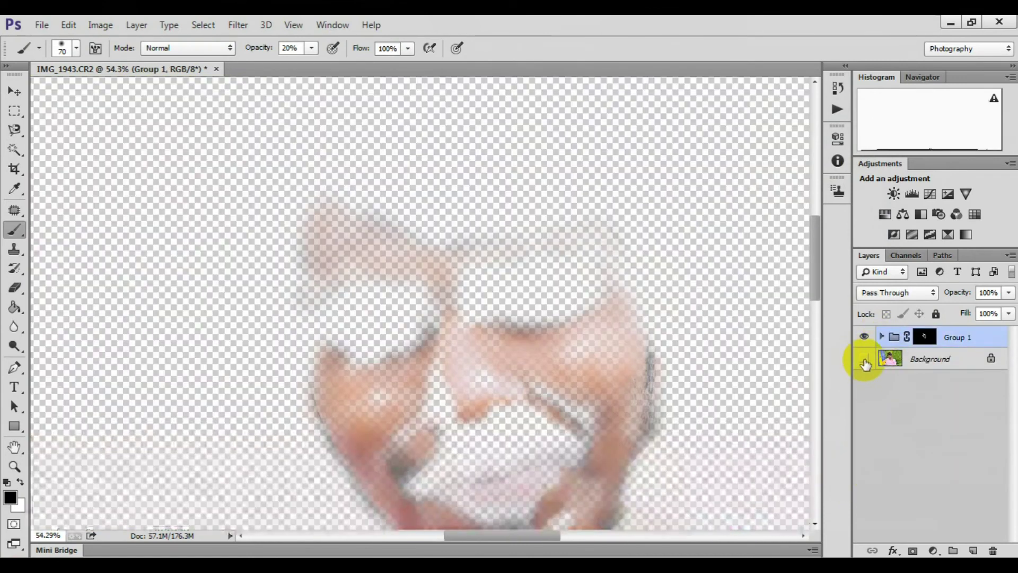
{"action": "scroll", "coordinate": [567, 358], "scroll_direction": "down", "scroll_amount": 1}
{"action": "scroll", "coordinate": [583, 379], "scroll_direction": "down", "scroll_amount": 1}
{"action": "scroll", "coordinate": [640, 401], "scroll_direction": "up", "scroll_amount": 2}
{"action": "scroll", "coordinate": [641, 402], "scroll_direction": "up", "scroll_amount": 1}
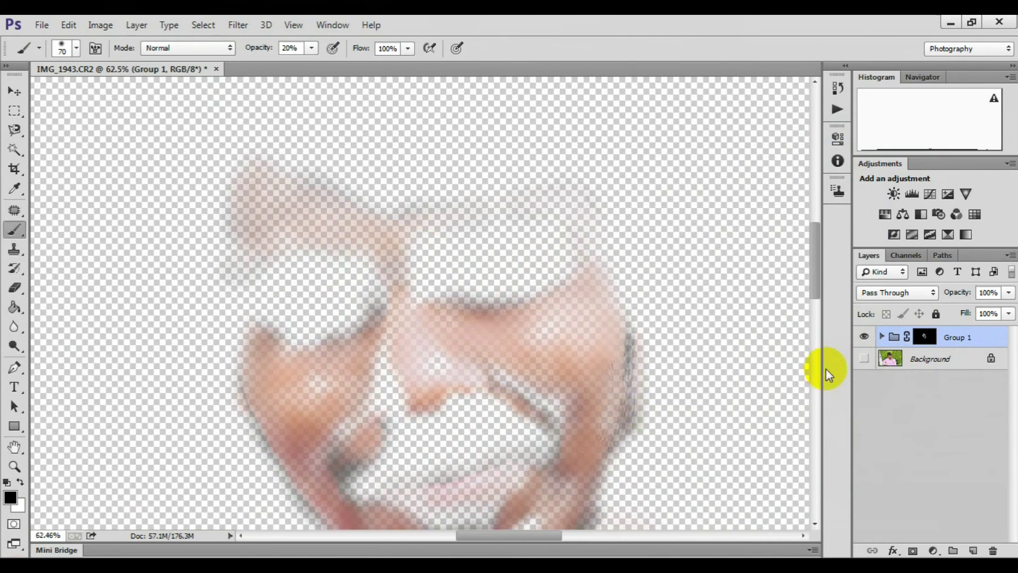
{"action": "left_click", "coordinate": [864, 359]}
- Flatten all layers into a single Background layer
{"action": "scroll", "coordinate": [620, 401], "scroll_direction": "down", "scroll_amount": 1}
{"action": "scroll", "coordinate": [620, 401], "scroll_direction": "down", "scroll_amount": 3}
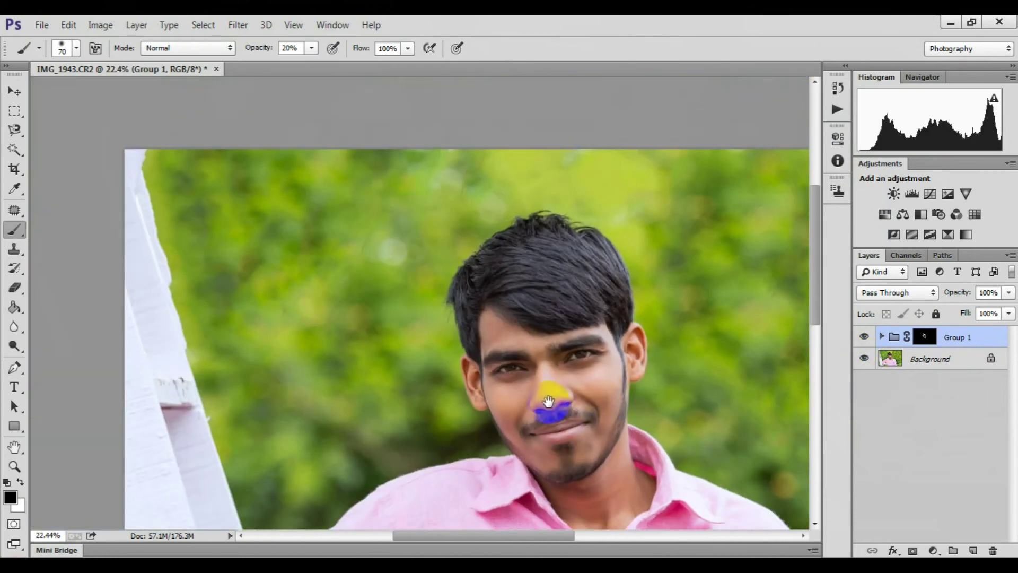
{"action": "scroll", "coordinate": [405, 227], "scroll_direction": "up", "scroll_amount": 2}
{"action": "scroll", "coordinate": [404, 173], "scroll_direction": "up", "scroll_amount": 2}
{"action": "left_click_drag", "start_coordinate": [404, 173], "coordinate": [415, 264]}
{"action": "scroll", "coordinate": [415, 263], "scroll_direction": "up", "scroll_amount": 2}
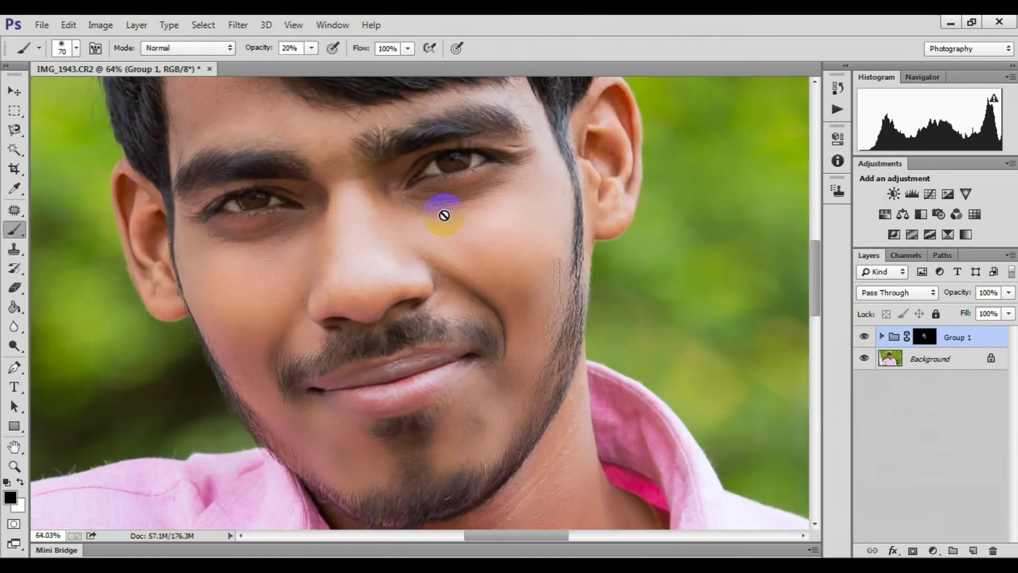
{"action": "left_click", "coordinate": [1009, 256]}
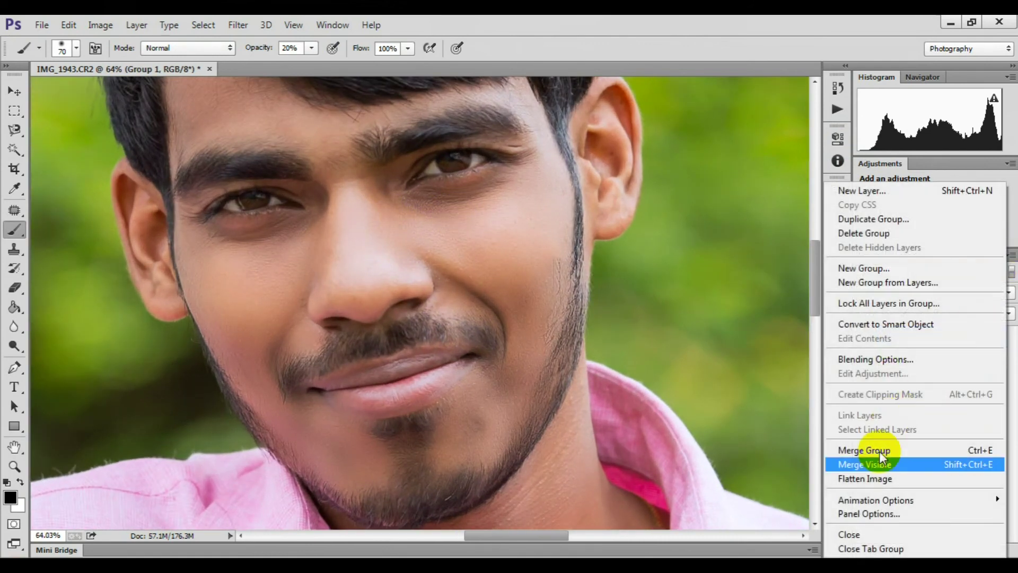
{"action": "left_click", "coordinate": [868, 479]}
- Duplicate the flattened Background layer as Background copy
{"action": "scroll", "coordinate": [554, 246], "scroll_direction": "down", "scroll_amount": 3}
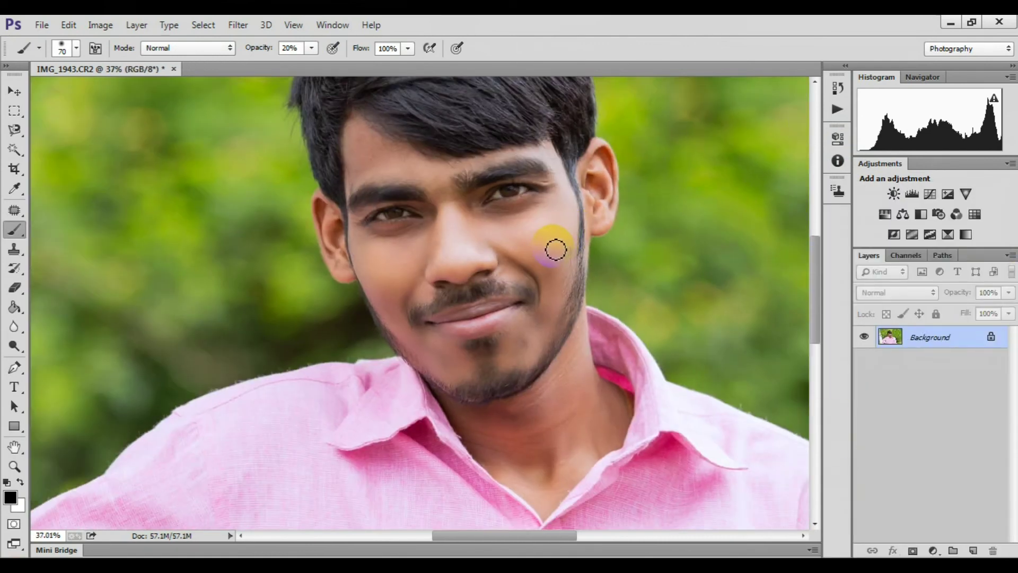
{"action": "scroll", "coordinate": [556, 250], "scroll_direction": "down", "scroll_amount": 2}
{"action": "scroll", "coordinate": [504, 249], "scroll_direction": "down", "scroll_amount": 1}
{"action": "scroll", "coordinate": [502, 277], "scroll_direction": "up", "scroll_amount": 1}
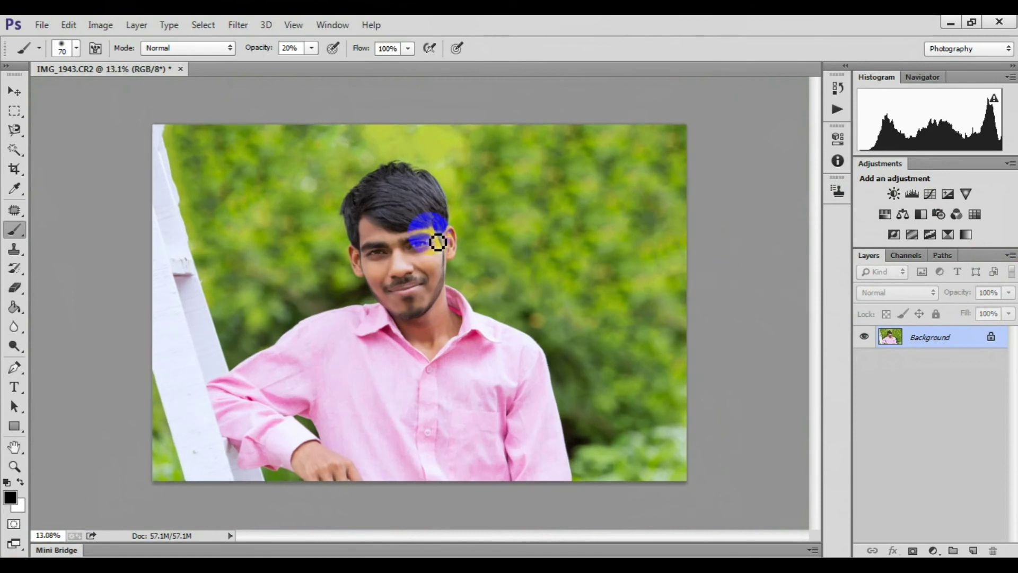
{"action": "scroll", "coordinate": [436, 231], "scroll_direction": "up", "scroll_amount": 1}
{"action": "right_click", "coordinate": [867, 334]}
{"action": "key", "text": "Escape"}
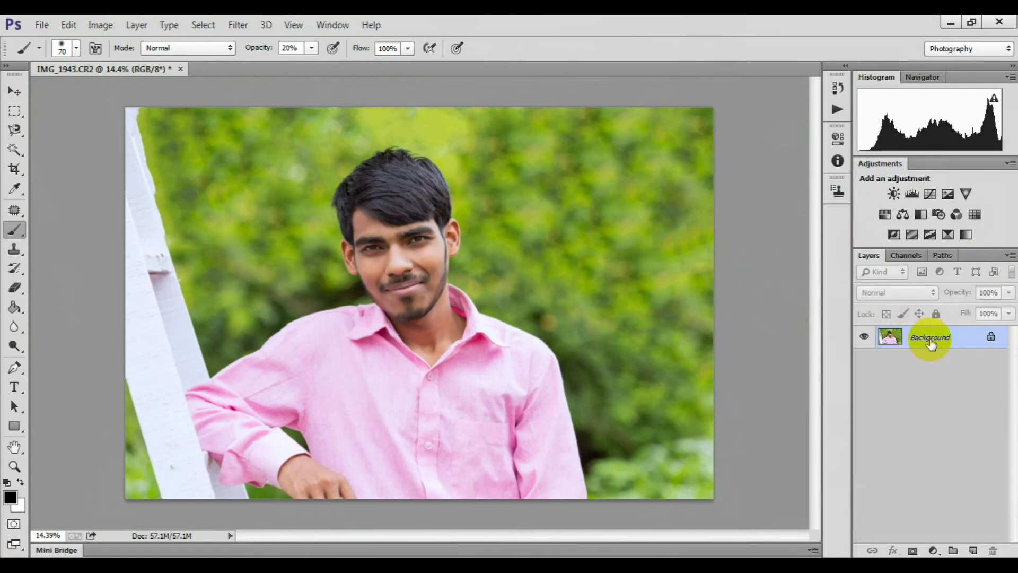
{"action": "right_click", "coordinate": [933, 344]}
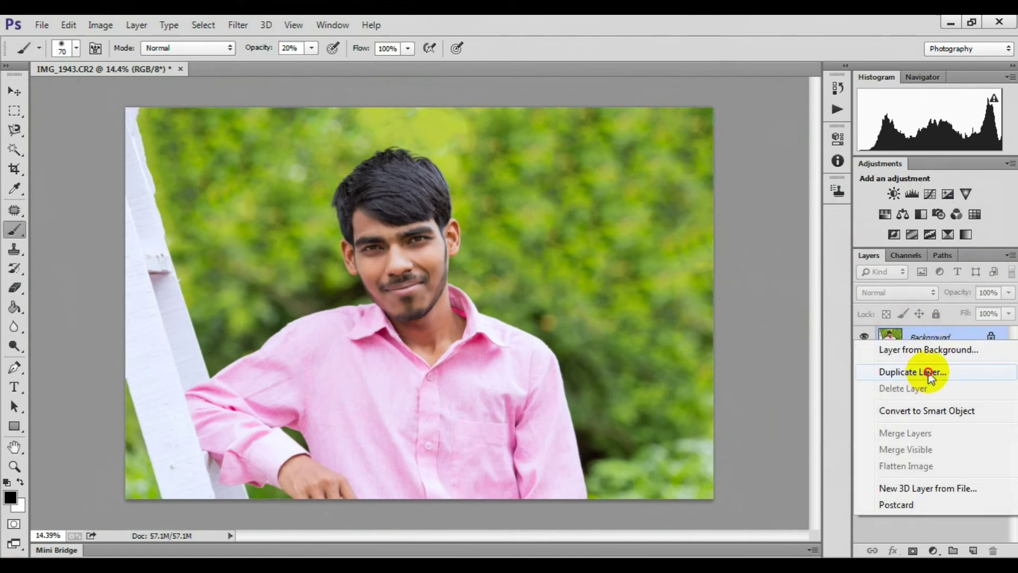
{"action": "left_click", "coordinate": [931, 372]}
{"action": "left_click", "coordinate": [631, 186]}
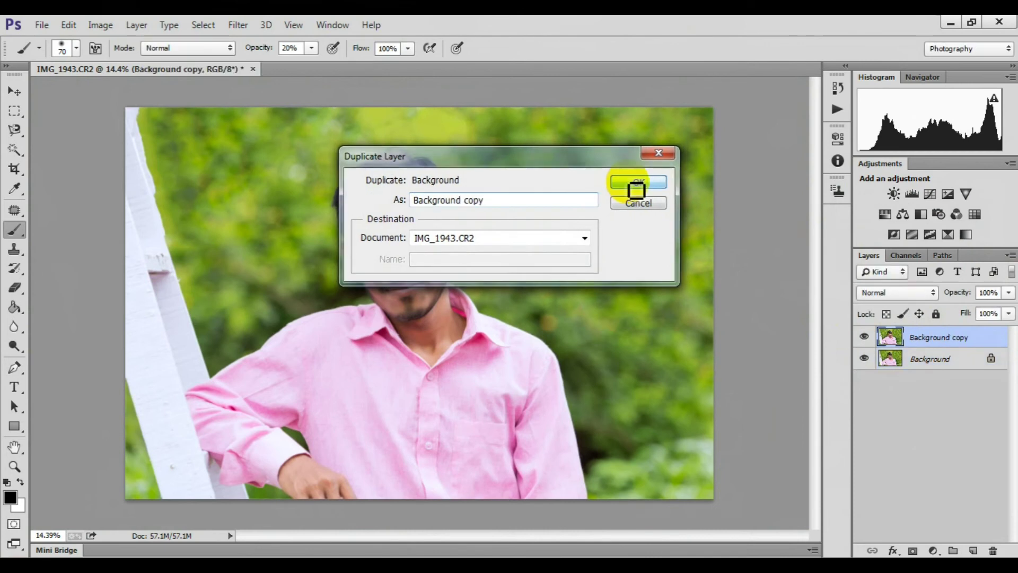
- Convert the Background copy layer into a smart object
{"action": "right_click", "coordinate": [925, 342]}
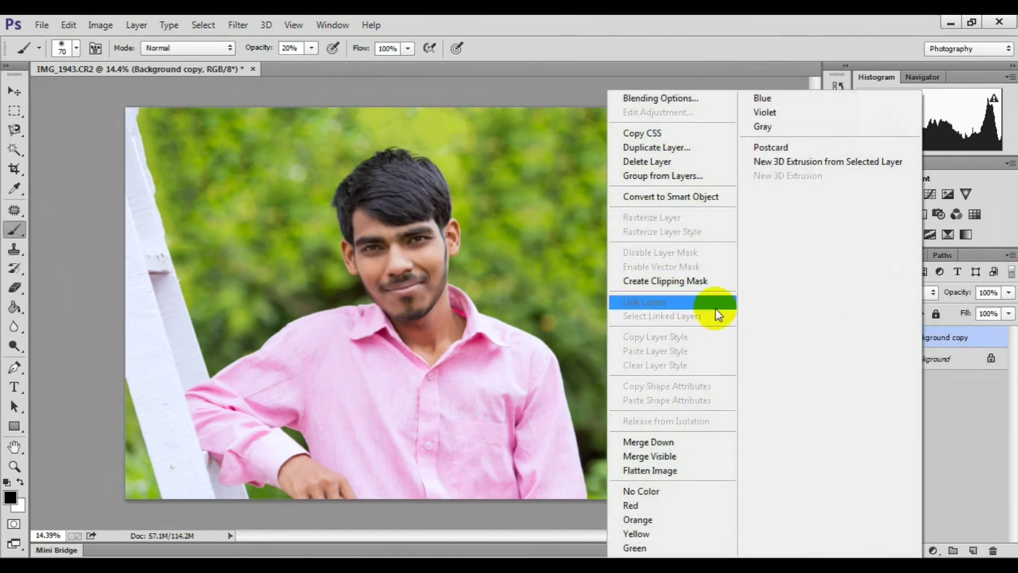
{"action": "left_click", "coordinate": [716, 199]}
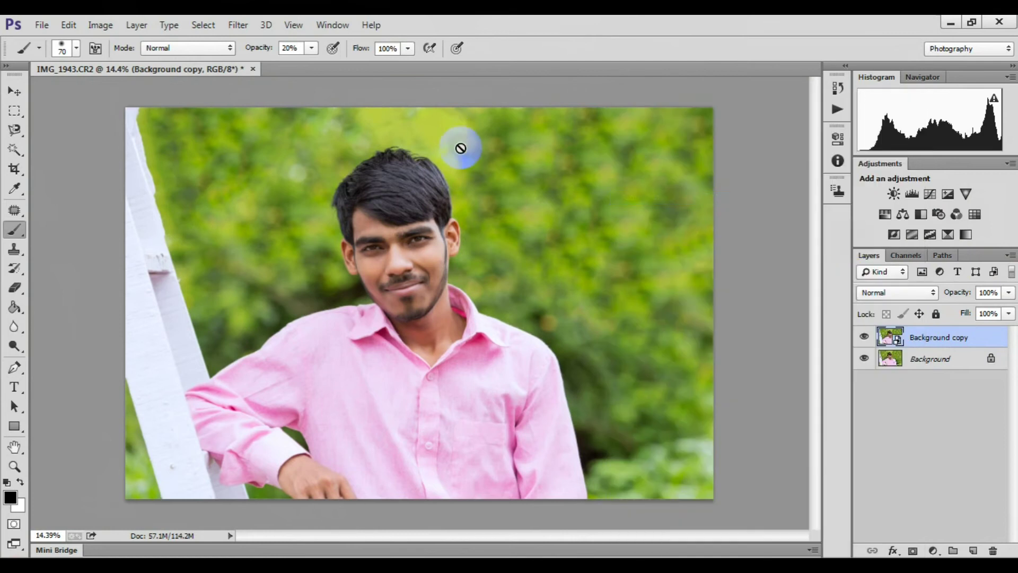
{"action": "left_click", "coordinate": [237, 26]}
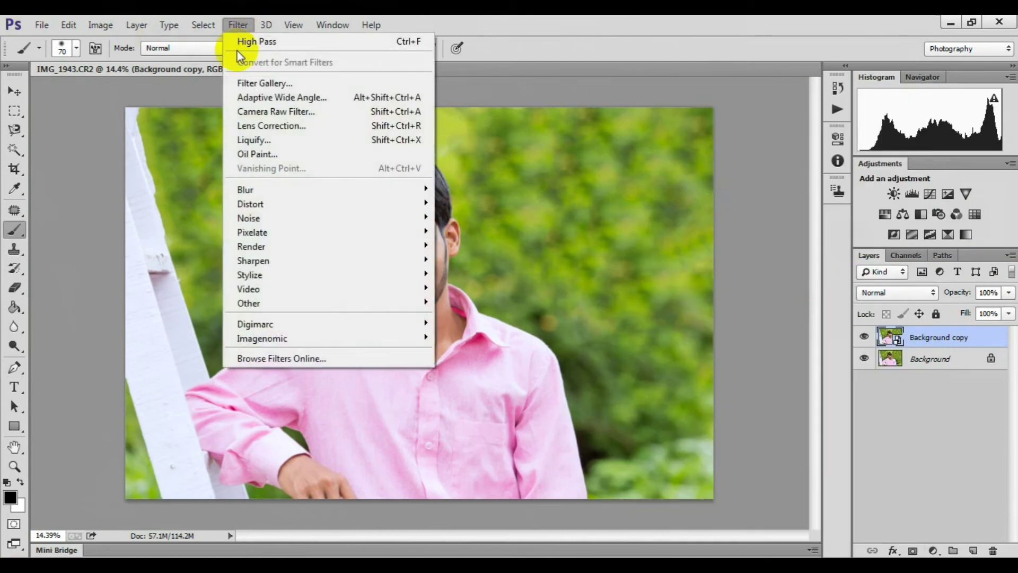
- Add a Camera Raw post-crop vignette with amount -55 and feather 70
{"action": "left_click", "coordinate": [286, 112]}
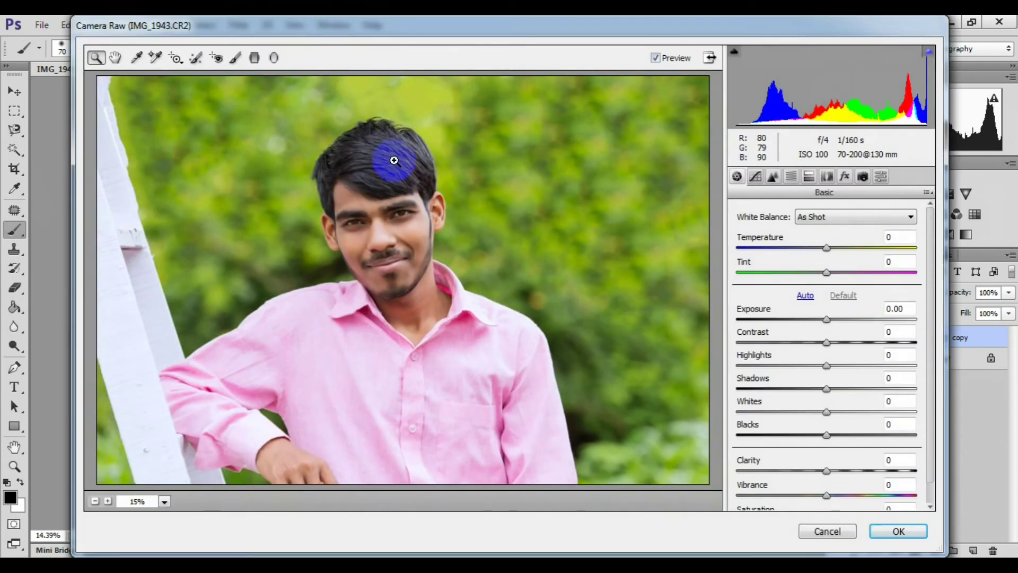
{"action": "left_click", "coordinate": [862, 178]}
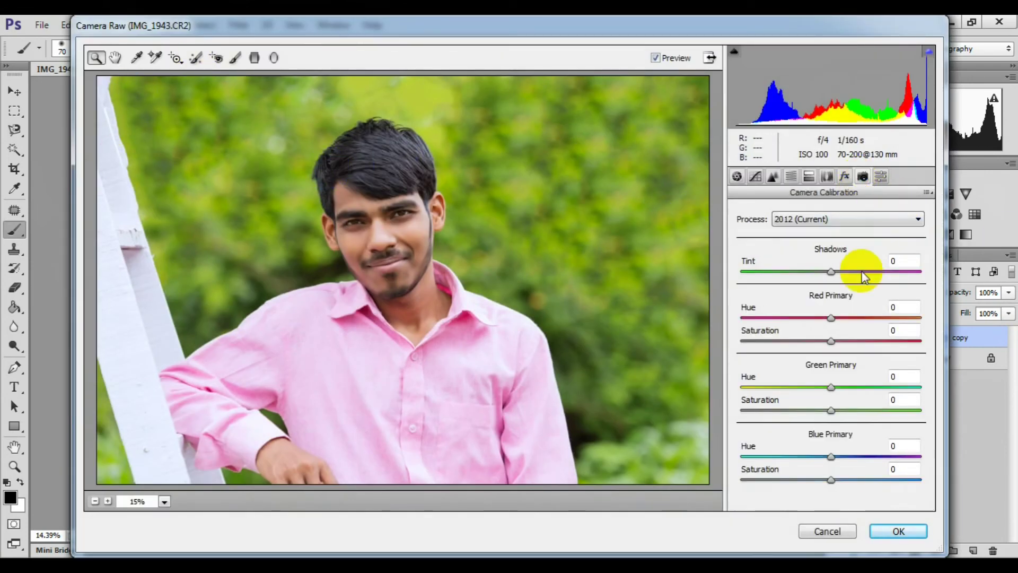
{"action": "left_click", "coordinate": [845, 178]}
{"action": "left_click_drag", "start_coordinate": [831, 367], "coordinate": [781, 368]}
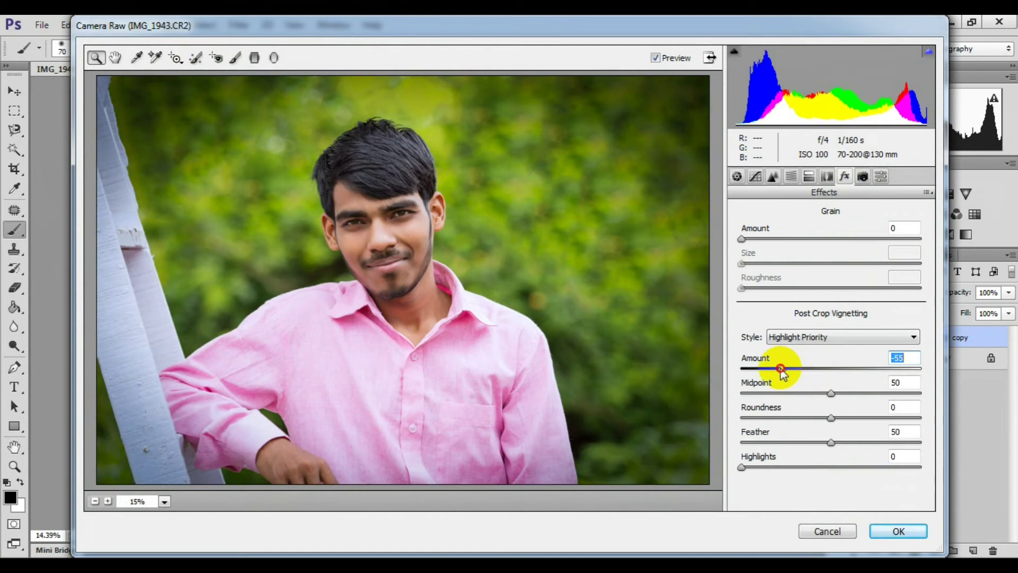
{"action": "left_click_drag", "start_coordinate": [831, 443], "coordinate": [861, 442]}
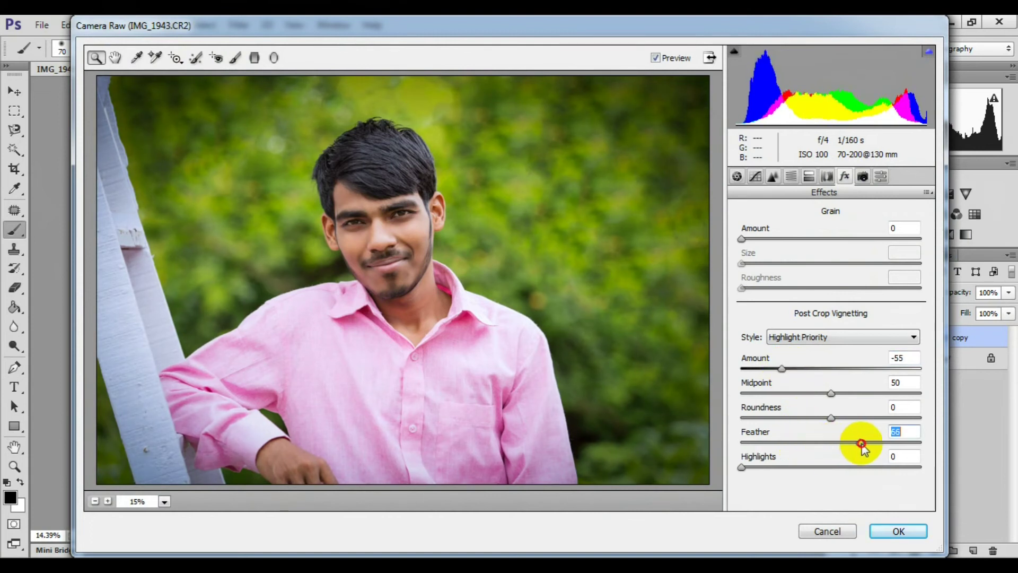
{"action": "left_click_drag", "start_coordinate": [858, 443], "coordinate": [867, 443]}
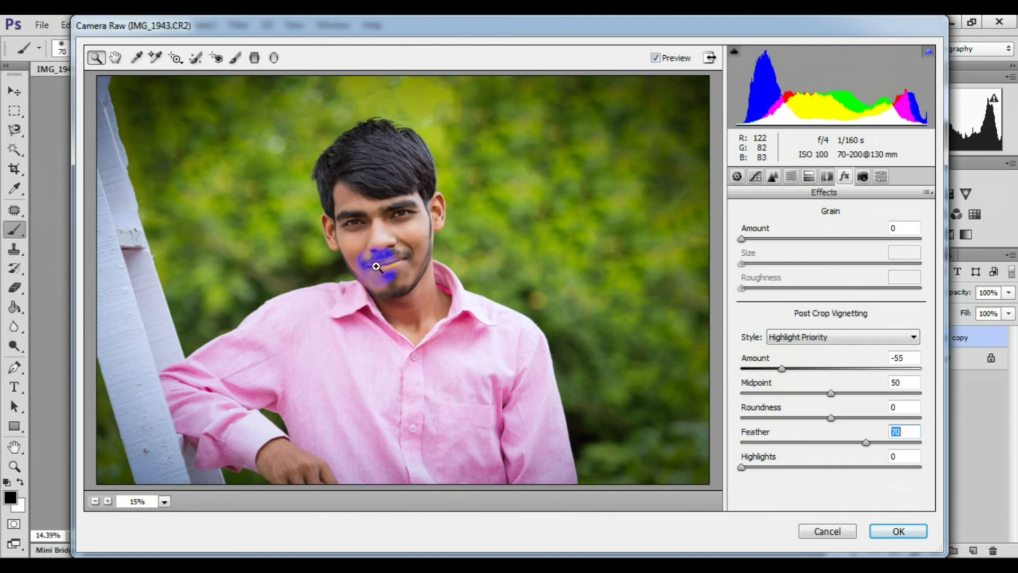
- Warm the temperature by +4, add clarity +5, and apply the Camera Raw filter
{"action": "left_click", "coordinate": [738, 177]}
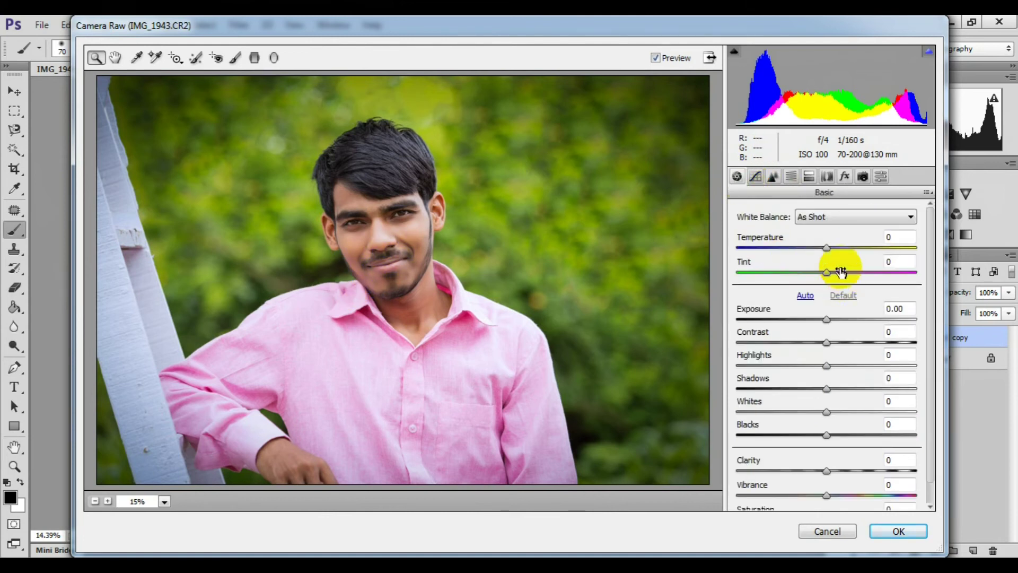
{"action": "left_click_drag", "start_coordinate": [826, 248], "coordinate": [834, 254]}
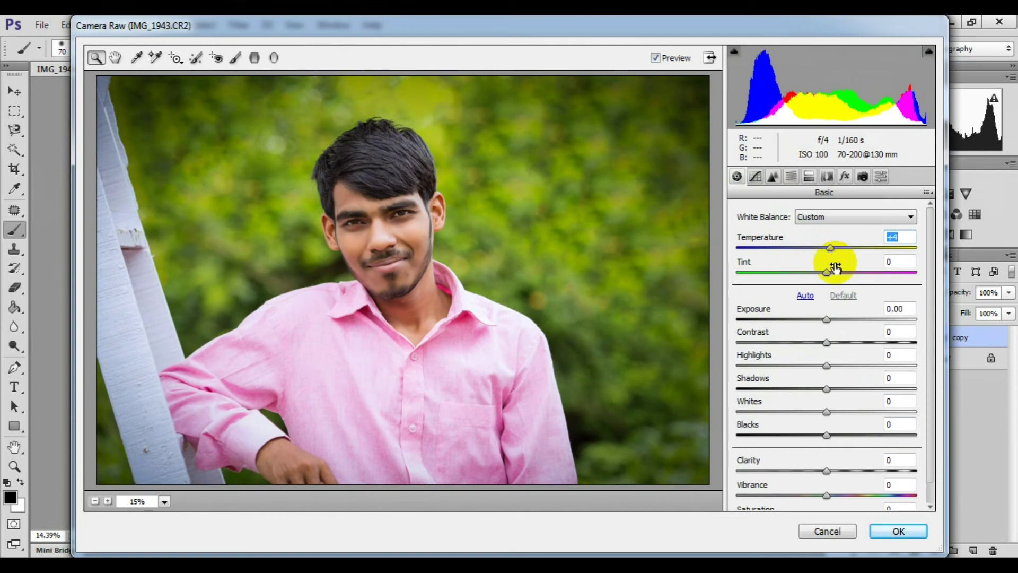
{"action": "left_click_drag", "start_coordinate": [832, 275], "coordinate": [827, 278]}
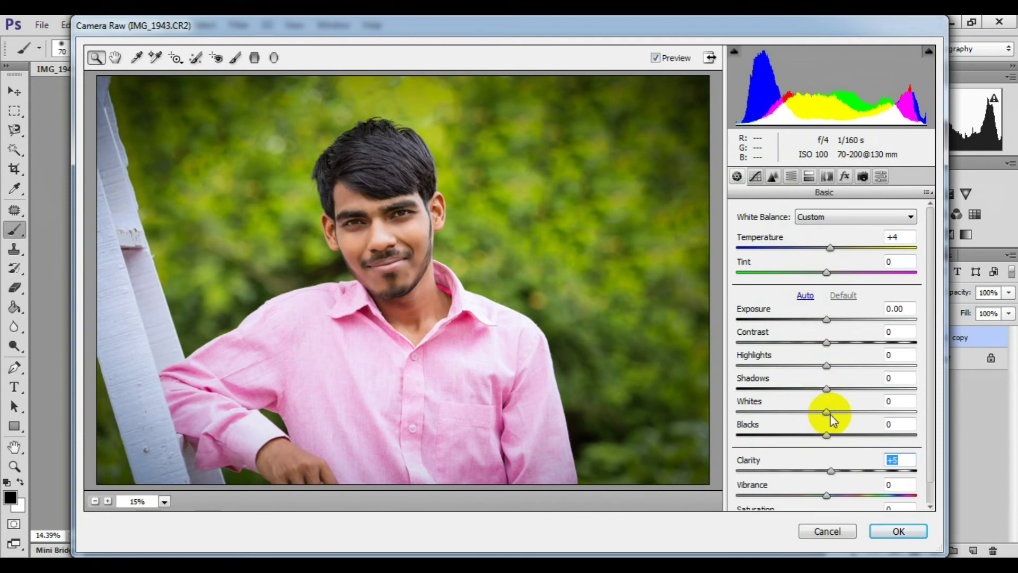
{"action": "left_click_drag", "start_coordinate": [825, 389], "coordinate": [807, 389]}
{"action": "double_click", "coordinate": [807, 390]}
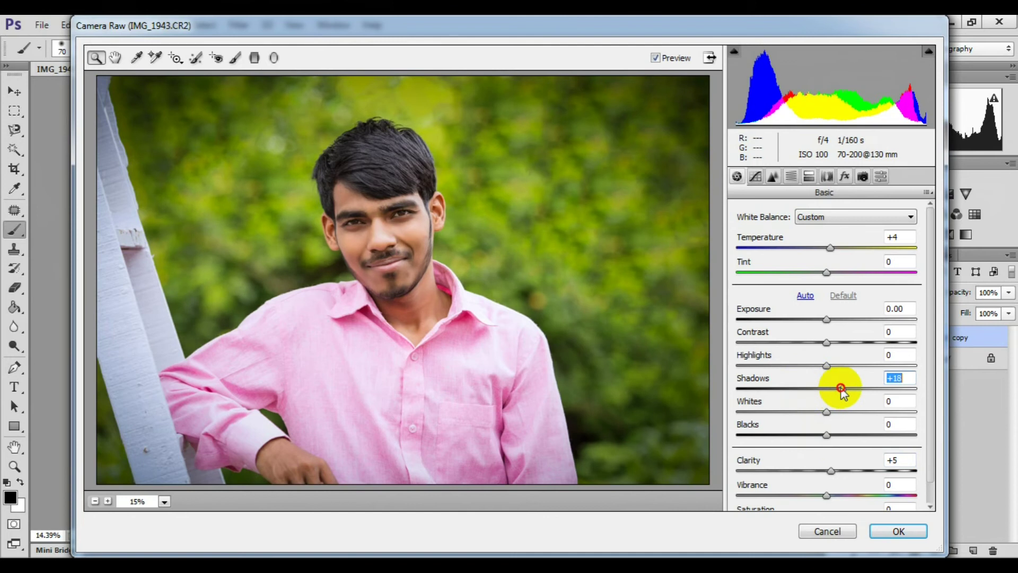
{"action": "left_click_drag", "start_coordinate": [826, 342], "coordinate": [825, 350]}
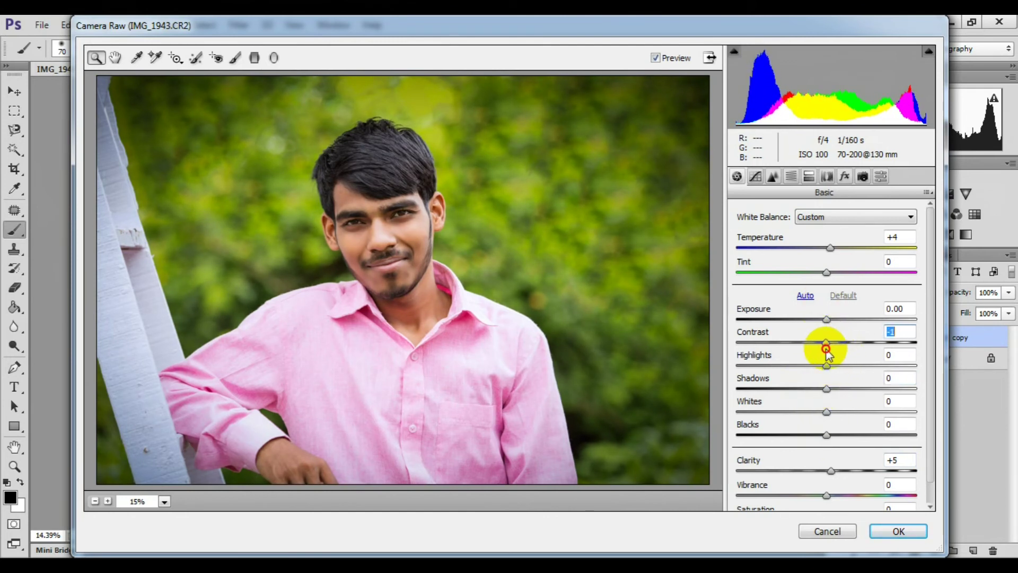
{"action": "left_click", "coordinate": [898, 531]}
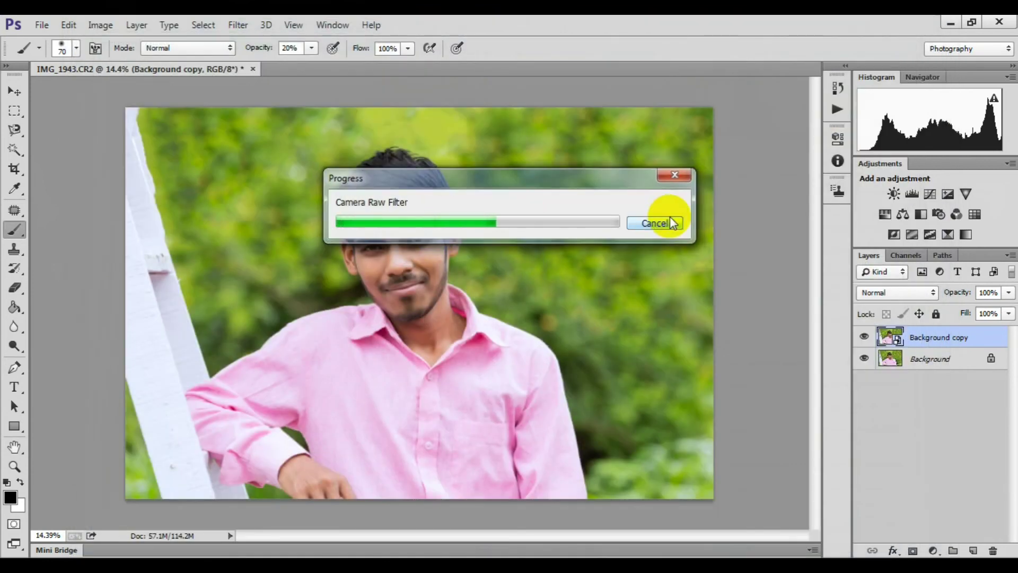
- Flatten the image into a single Background layer
{"action": "scroll", "coordinate": [480, 266], "scroll_direction": "up", "scroll_amount": 2}
{"action": "scroll", "coordinate": [418, 255], "scroll_direction": "up", "scroll_amount": 3}
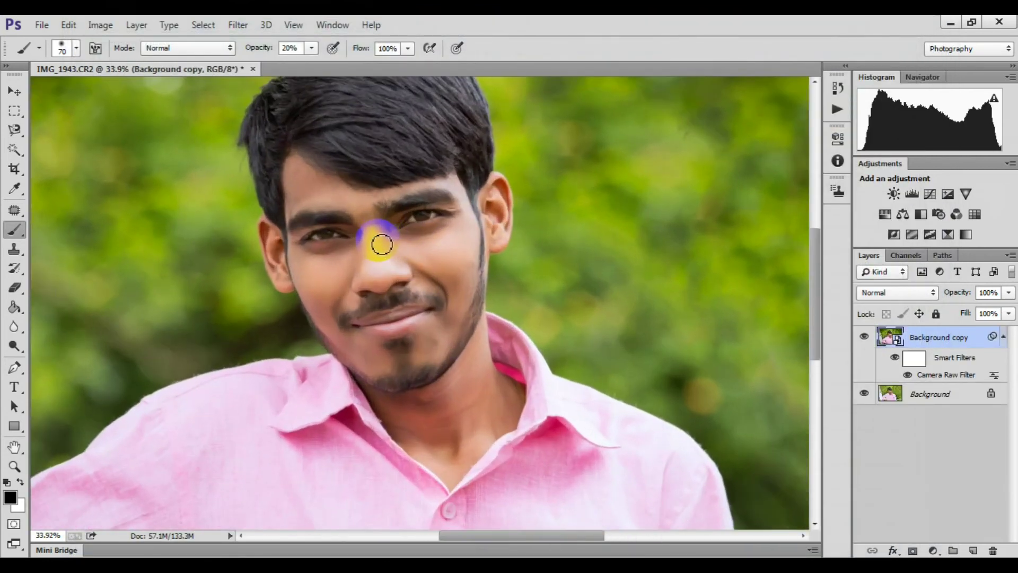
{"action": "scroll", "coordinate": [380, 241], "scroll_direction": "up", "scroll_amount": 2}
{"action": "scroll", "coordinate": [379, 241], "scroll_direction": "up", "scroll_amount": 2}
{"action": "scroll", "coordinate": [461, 234], "scroll_direction": "up", "scroll_amount": 2}
{"action": "scroll", "coordinate": [446, 254], "scroll_direction": "down", "scroll_amount": 2}
{"action": "scroll", "coordinate": [445, 253], "scroll_direction": "down", "scroll_amount": 1}
{"action": "left_click_drag", "start_coordinate": [444, 253], "coordinate": [484, 409]}
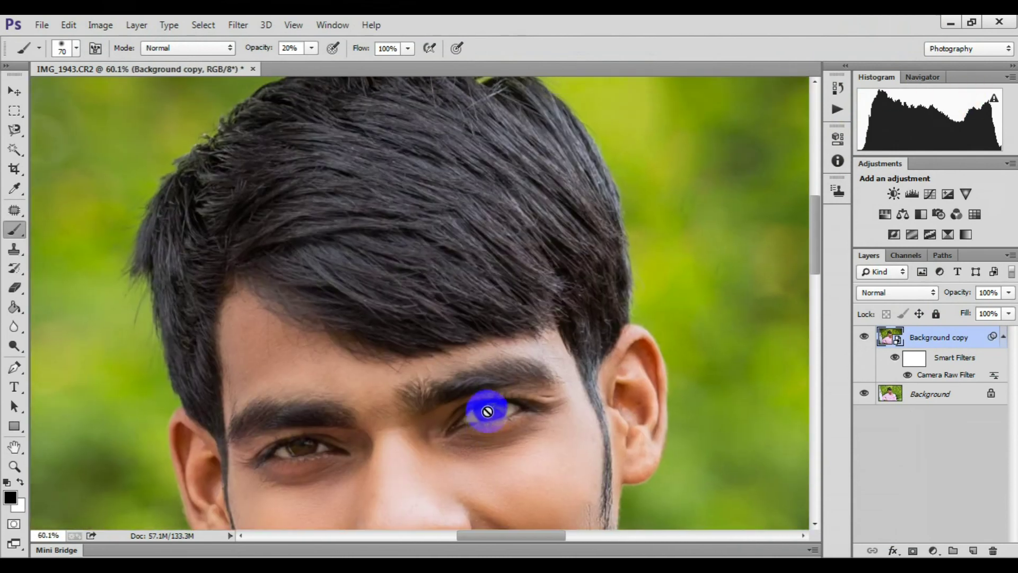
{"action": "left_click", "coordinate": [1007, 255]}
{"action": "left_click", "coordinate": [870, 478]}
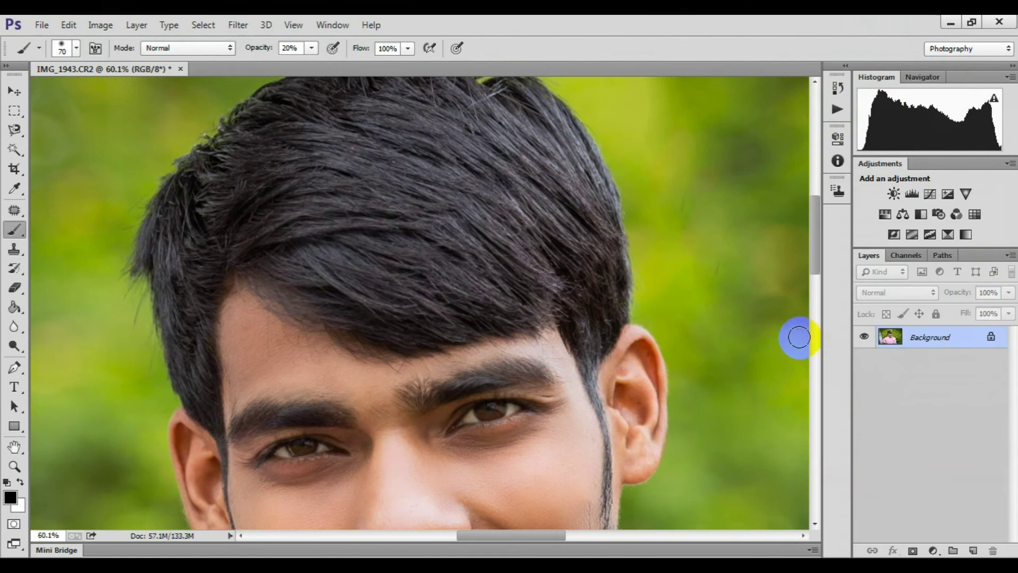
- Stamp two working layers and apply Surface Blur to the lower one
{"action": "key", "text": "ctrl+shift+alt+n"}
{"action": "key", "text": "ctrl+j"}
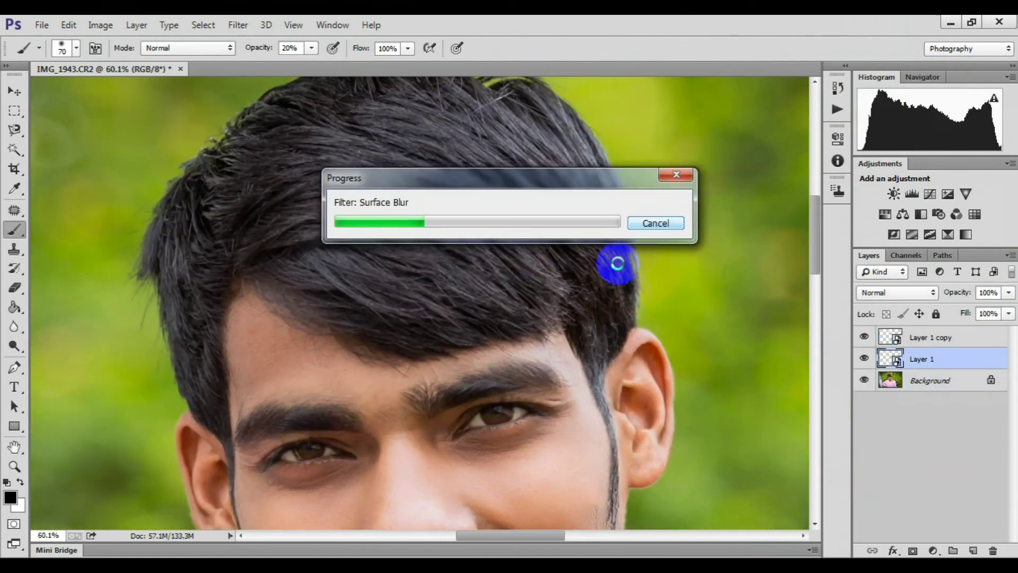
{"action": "key", "text": "ctrl+f"}
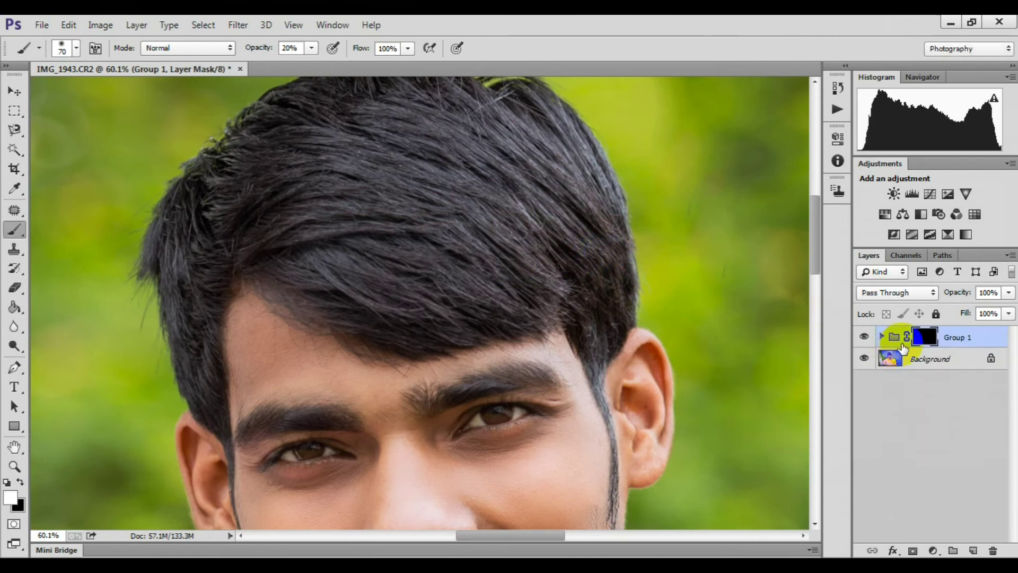
- Paint white on Group 1's black mask to restore smoothing on the skin
{"action": "left_click", "coordinate": [423, 220]}
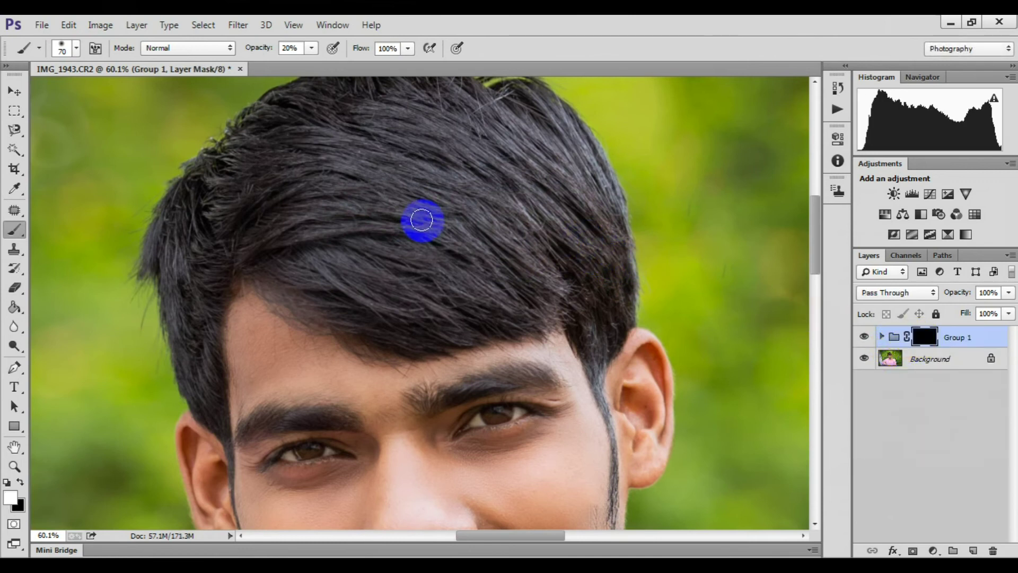
{"action": "mouse_move", "coordinate": [422, 220]}
{"action": "left_mouse_down"}
{"action": "mouse_move", "coordinate": [247, 195]}
{"action": "mouse_move", "coordinate": [253, 179]}
{"action": "mouse_move", "coordinate": [313, 161]}
{"action": "mouse_move", "coordinate": [509, 164]}
{"action": "mouse_move", "coordinate": [641, 288]}
{"action": "mouse_move", "coordinate": [389, 143]}
{"action": "mouse_move", "coordinate": [193, 242]}
{"action": "left_mouse_up"}
{"action": "scroll", "coordinate": [159, 350], "scroll_direction": "up", "scroll_amount": 3}
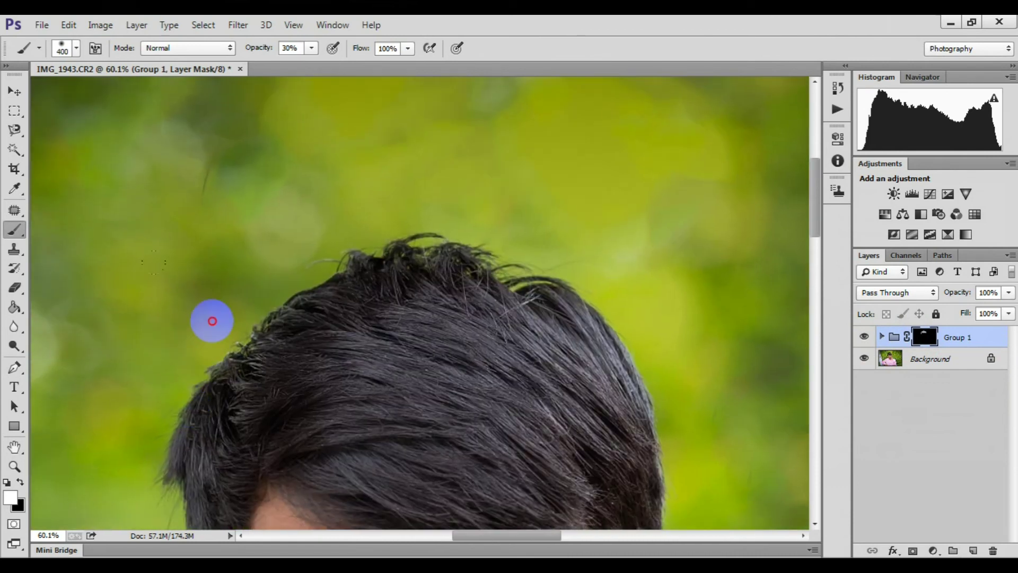
{"action": "scroll", "coordinate": [578, 416], "scroll_direction": "down", "scroll_amount": 4}
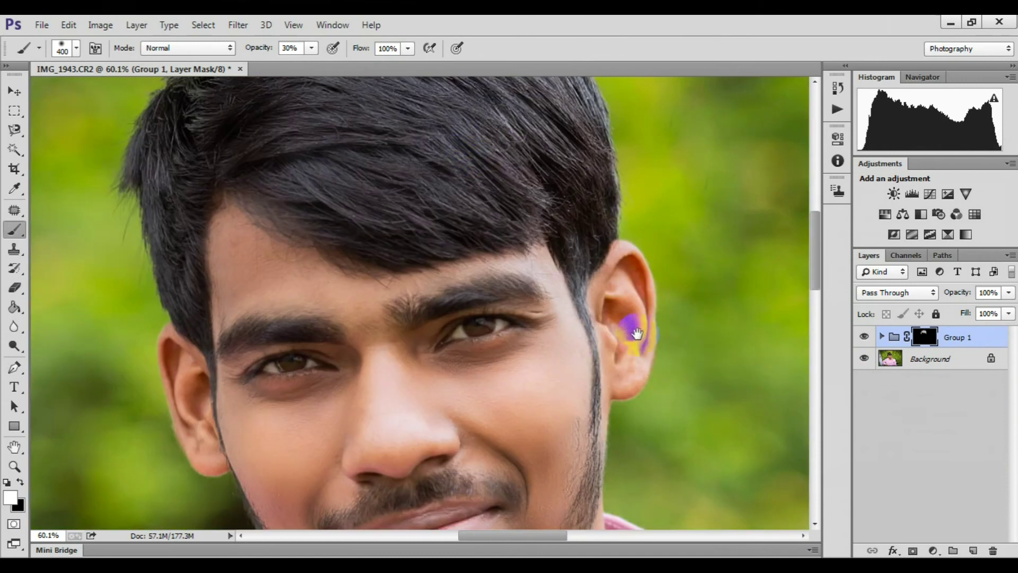
{"action": "scroll", "coordinate": [632, 330], "scroll_direction": "down", "scroll_amount": 4}
{"action": "scroll", "coordinate": [580, 234], "scroll_direction": "down", "scroll_amount": 3}
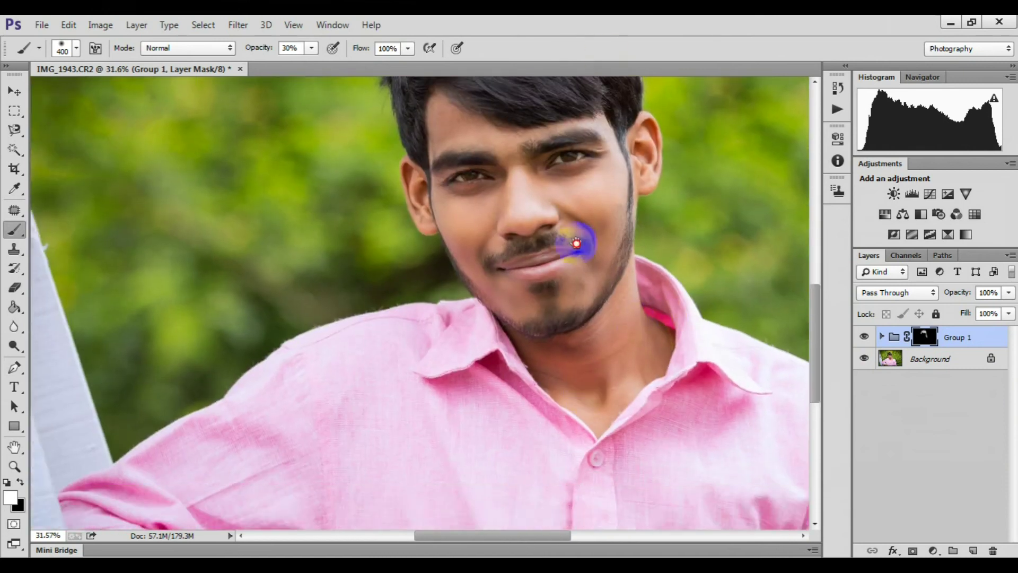
{"action": "scroll", "coordinate": [250, 279], "scroll_direction": "down", "scroll_amount": 5}
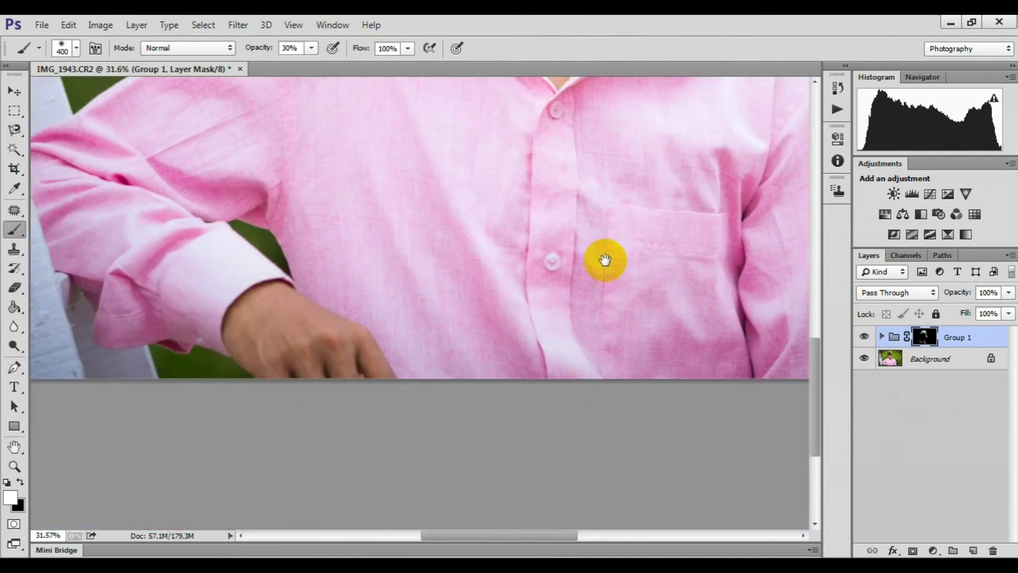
{"action": "scroll", "coordinate": [602, 256], "scroll_direction": "up", "scroll_amount": 3}
{"action": "scroll", "coordinate": [700, 266], "scroll_direction": "up", "scroll_amount": 2}
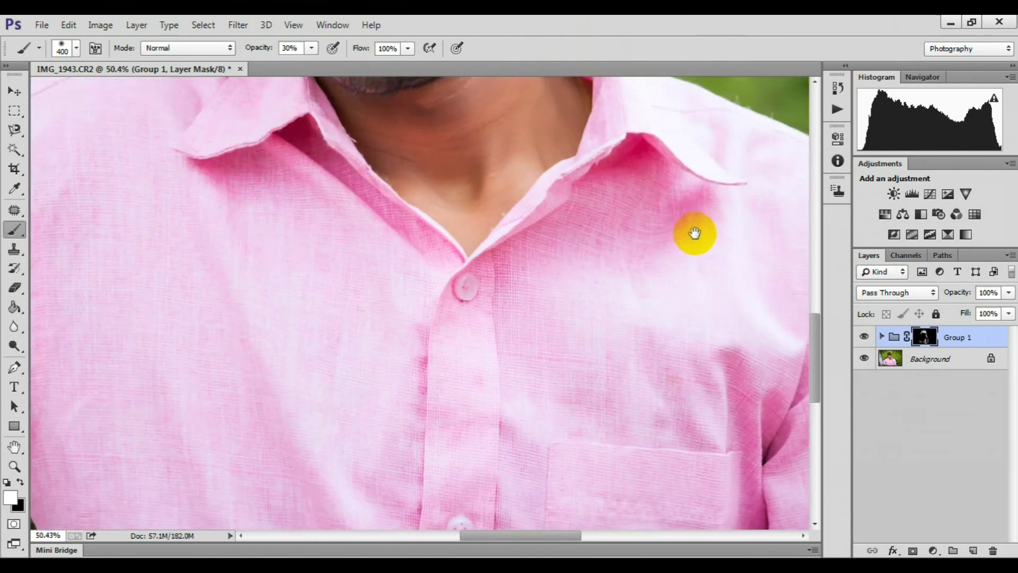
{"action": "scroll", "coordinate": [663, 345], "scroll_direction": "up", "scroll_amount": 6}
{"action": "scroll", "coordinate": [477, 366], "scroll_direction": "down", "scroll_amount": 5}
{"action": "scroll", "coordinate": [777, 368], "scroll_direction": "right", "scroll_amount": 5}
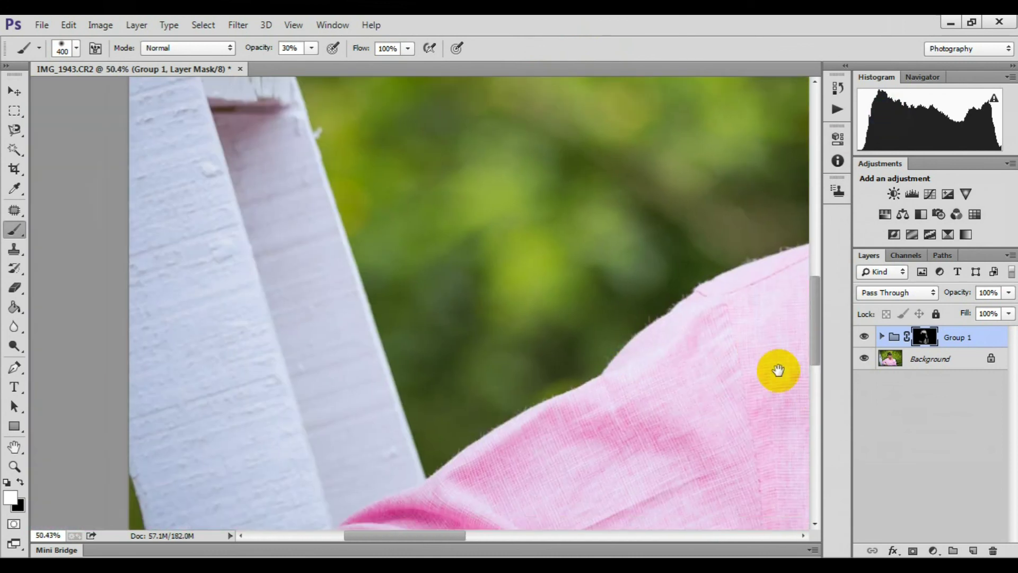
{"action": "scroll", "coordinate": [282, 453], "scroll_direction": "up", "scroll_amount": 5}
{"action": "scroll", "coordinate": [282, 452], "scroll_direction": "right", "scroll_amount": 2}
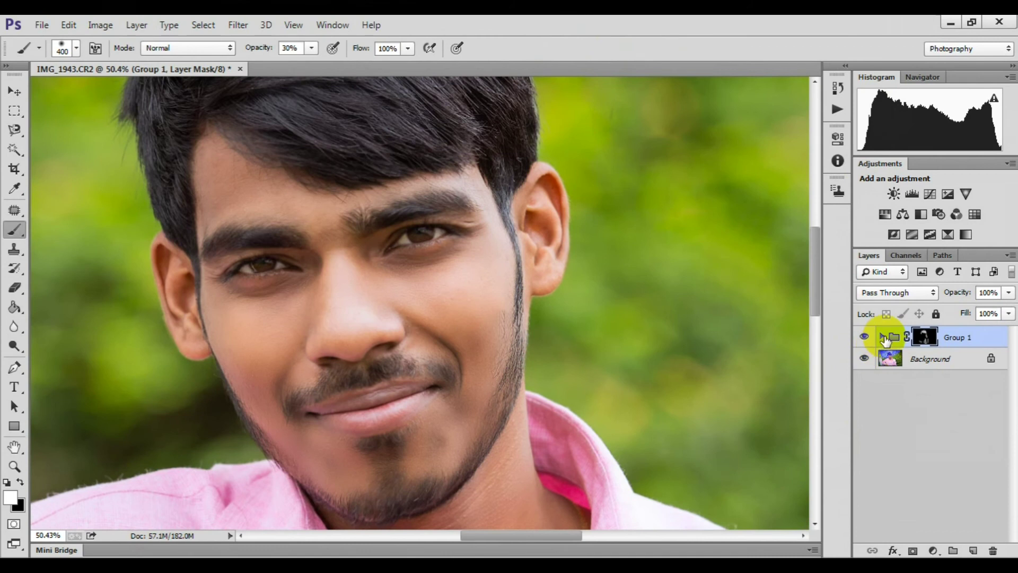
{"action": "left_click", "coordinate": [881, 336]}
- Raise the High Pass smart filter radius in Group 1 to 2.0 pixels
{"action": "double_click", "coordinate": [955, 396]}
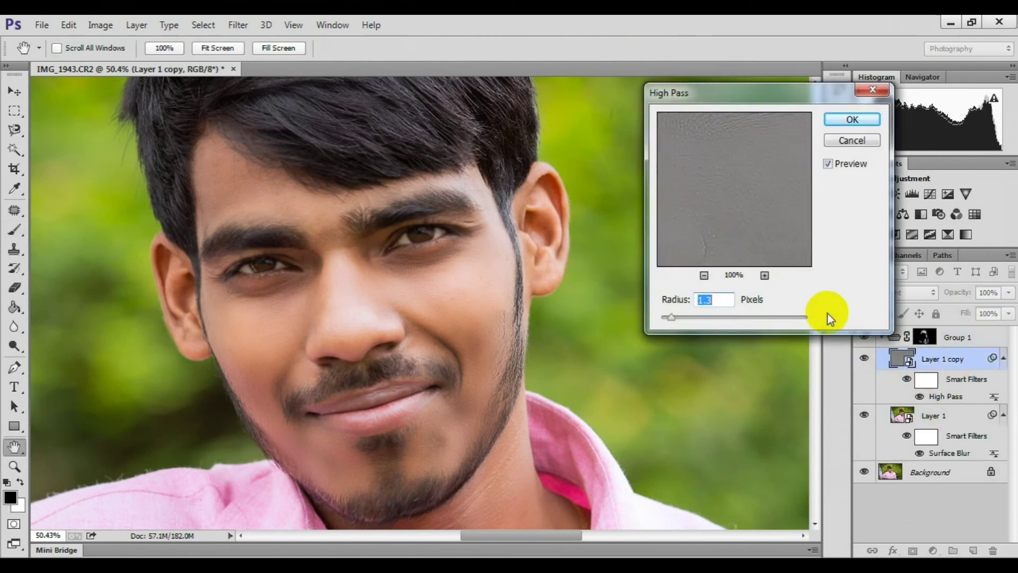
{"action": "left_click_drag", "start_coordinate": [512, 242], "coordinate": [456, 272]}
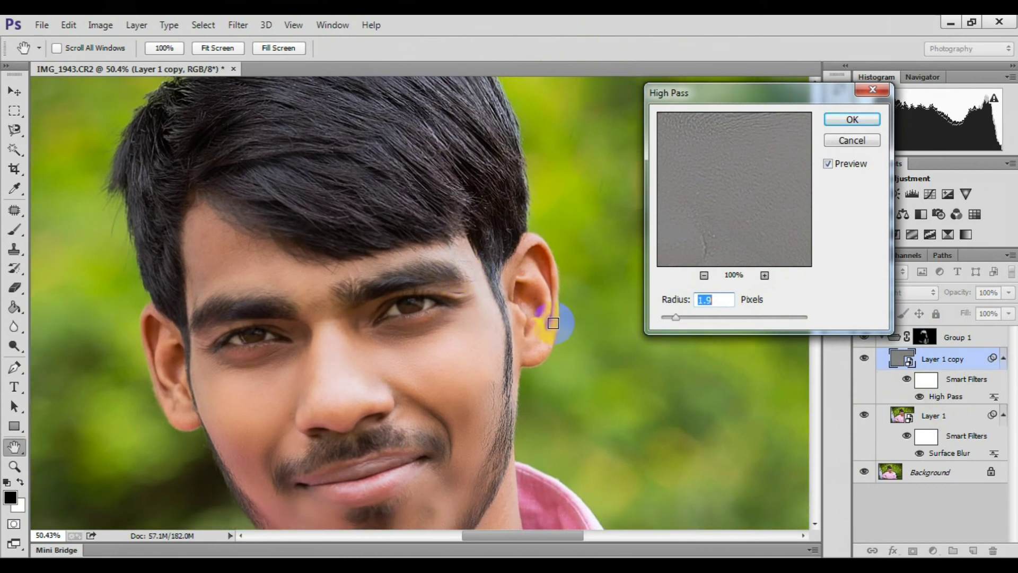
{"action": "key", "text": "Up"}
{"action": "left_click", "coordinate": [852, 119]}
{"action": "key", "text": "b"}
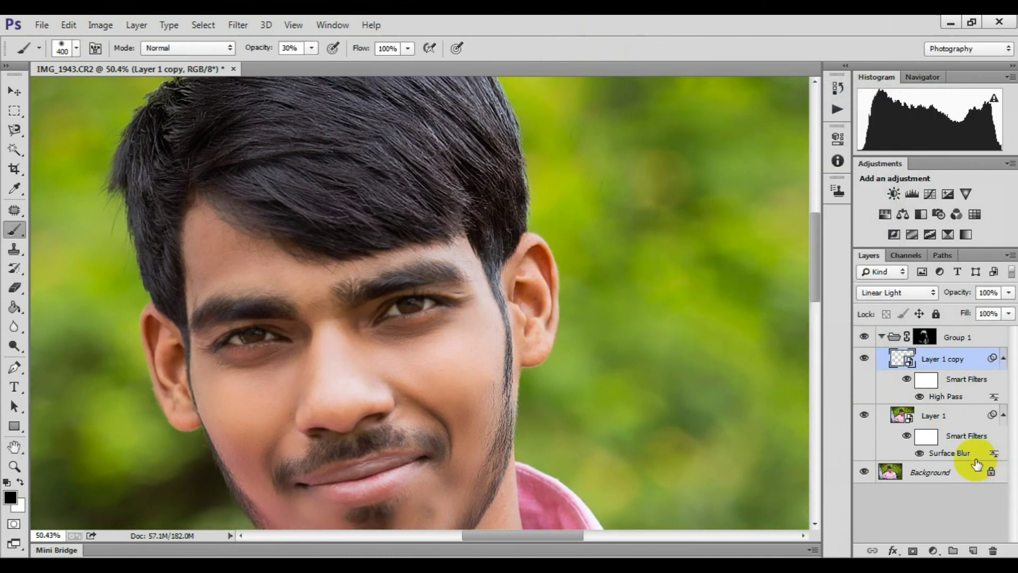
- Flatten the retouching group into a single Background layer
{"action": "scroll", "coordinate": [544, 291], "scroll_direction": "down", "scroll_amount": 5}
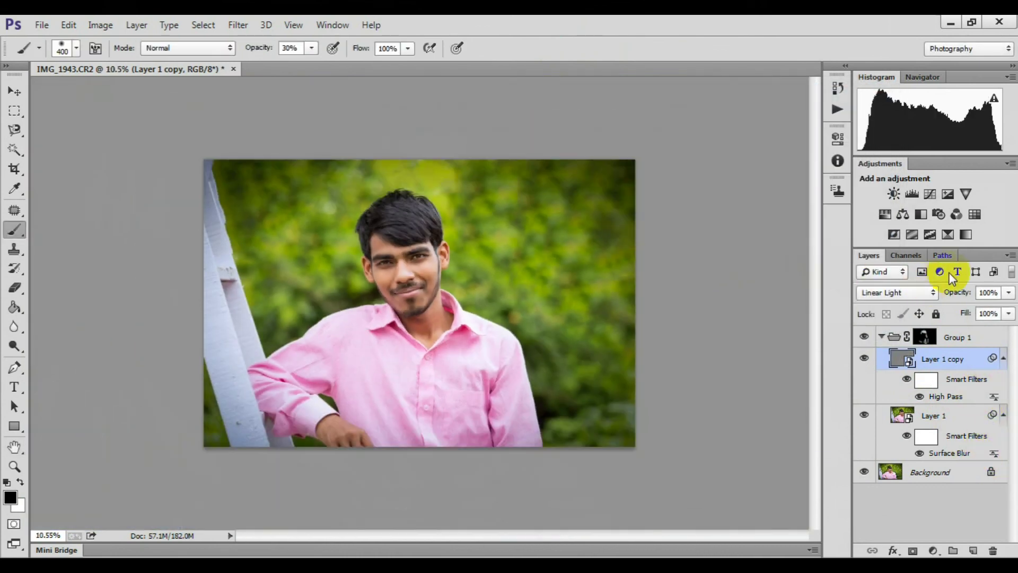
{"action": "left_click", "coordinate": [882, 337]}
{"action": "left_click", "coordinate": [1007, 256]}
{"action": "left_click", "coordinate": [867, 477]}
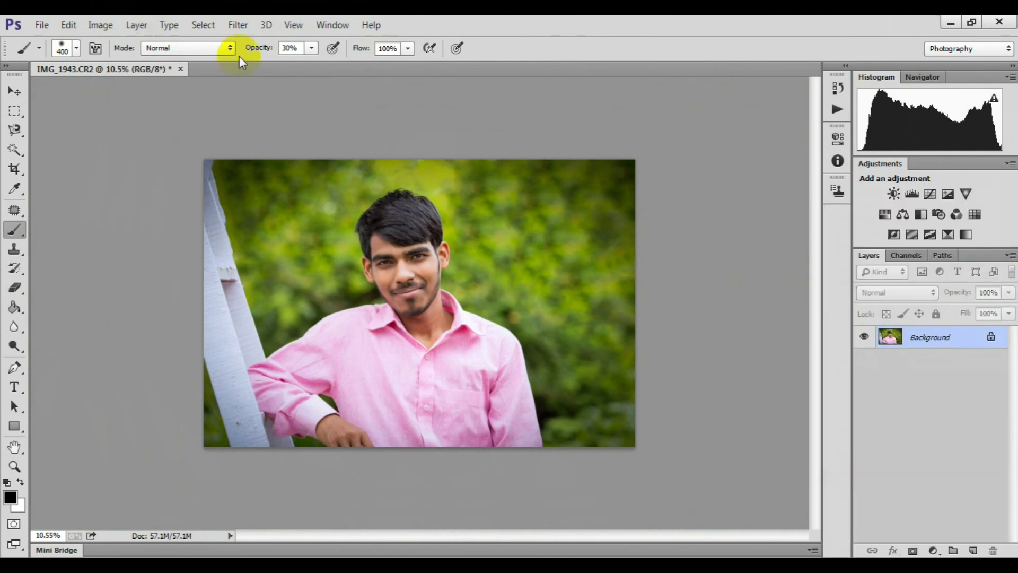
- Apply a Curves adjustment that lifts the midtones and deepens the shadows
{"action": "scroll", "coordinate": [419, 297], "scroll_direction": "up", "scroll_amount": 2}
{"action": "key", "text": "ctrl+m"}
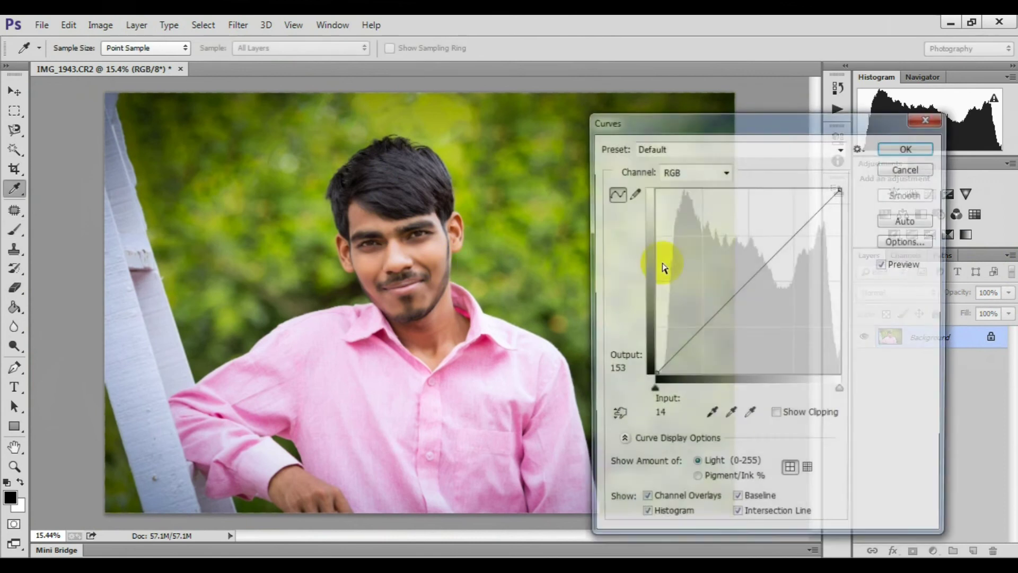
{"action": "left_click_drag", "start_coordinate": [751, 278], "coordinate": [751, 271]}
{"action": "left_click", "coordinate": [667, 378]}
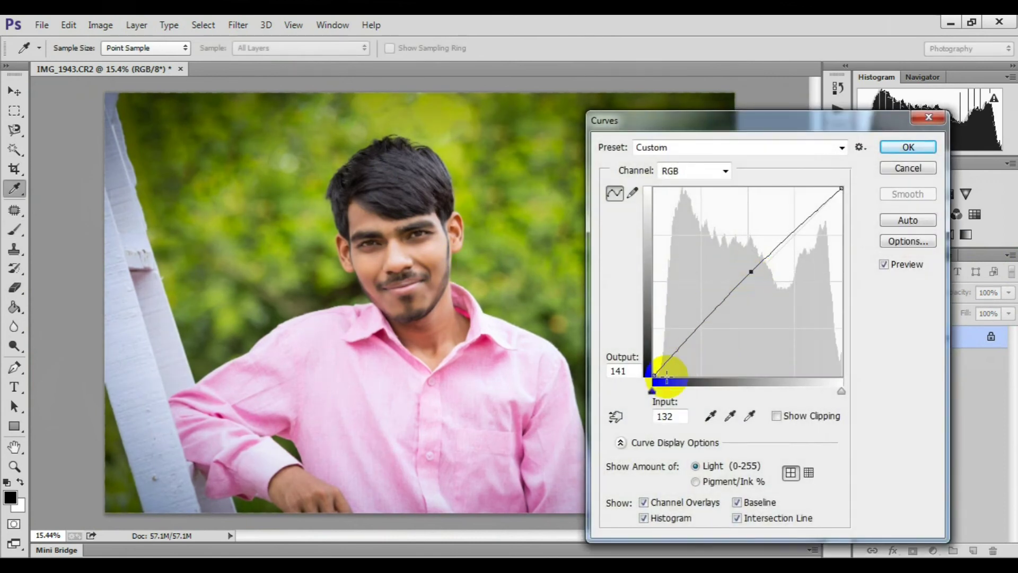
{"action": "left_click", "coordinate": [677, 355]}
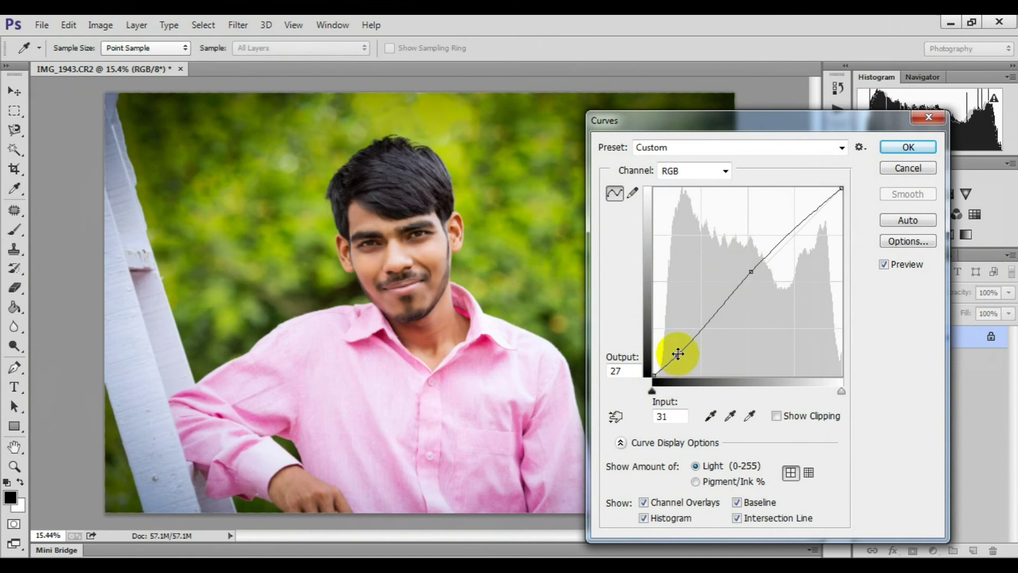
{"action": "key", "text": "Return"}
{"action": "key", "text": "b"}
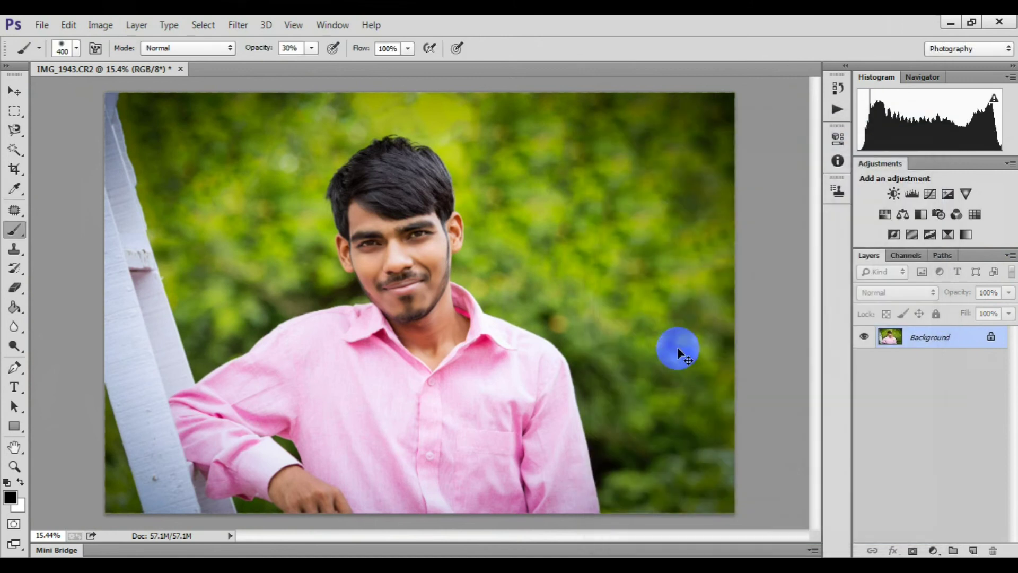
- Fade the last adjustment to 59% opacity
{"action": "key", "text": "ctrl+shift+f"}
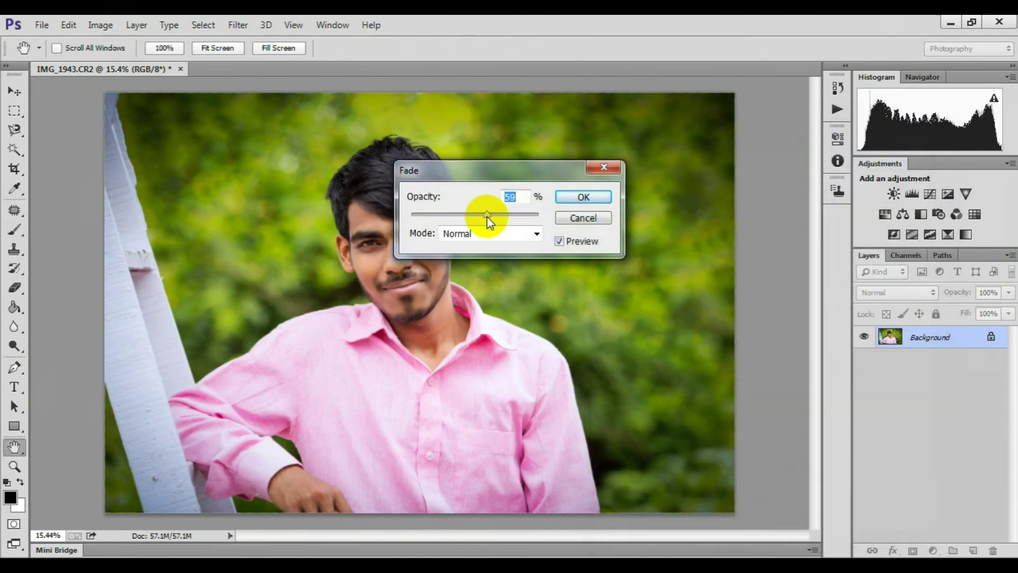
{"action": "left_click", "coordinate": [583, 197]}
{"action": "scroll", "coordinate": [386, 227], "scroll_direction": "up", "scroll_amount": 5}
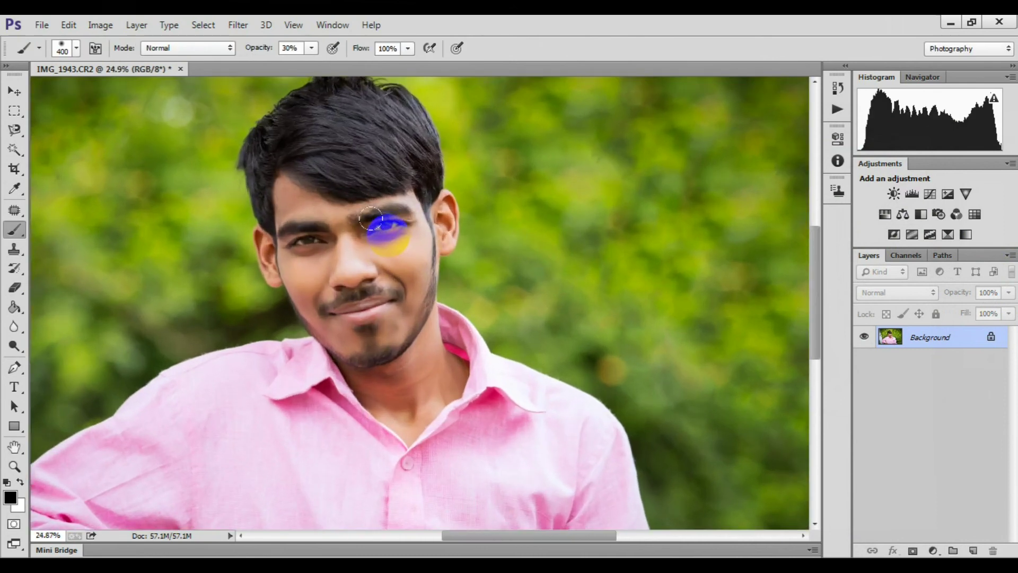
{"action": "scroll", "coordinate": [370, 218], "scroll_direction": "down", "scroll_amount": 5}
- Apply a light Levels adjustment with midtones at 1.05
{"action": "key", "text": "ctrl+l"}
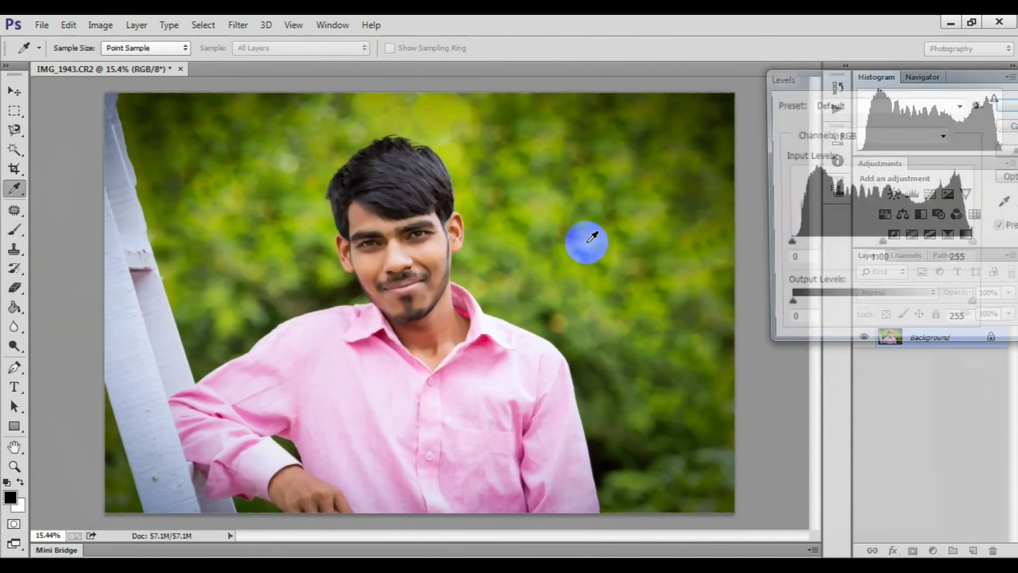
{"action": "left_click", "coordinate": [786, 247]}
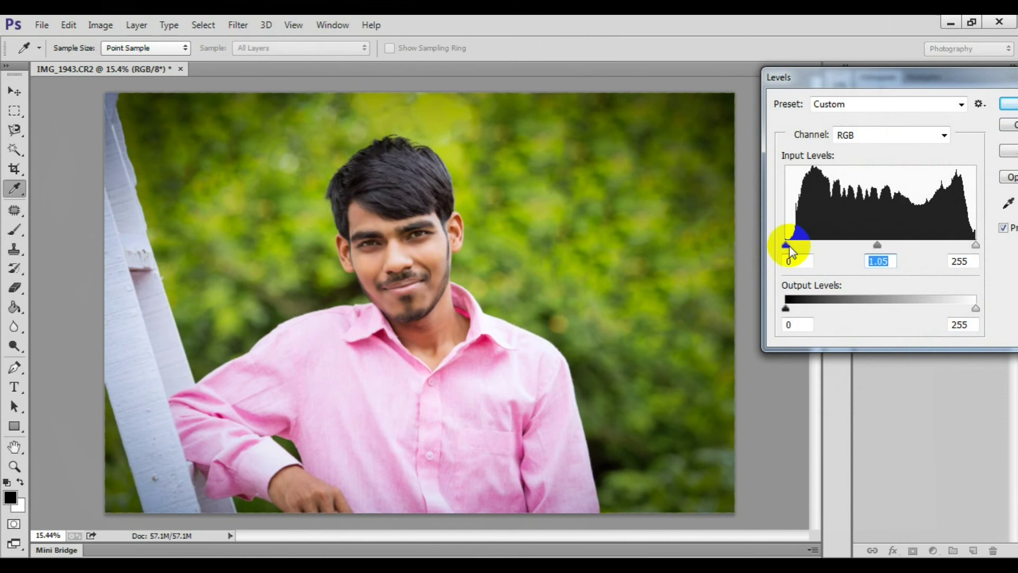
{"action": "key", "text": "Return"}
{"action": "key", "text": "b"}
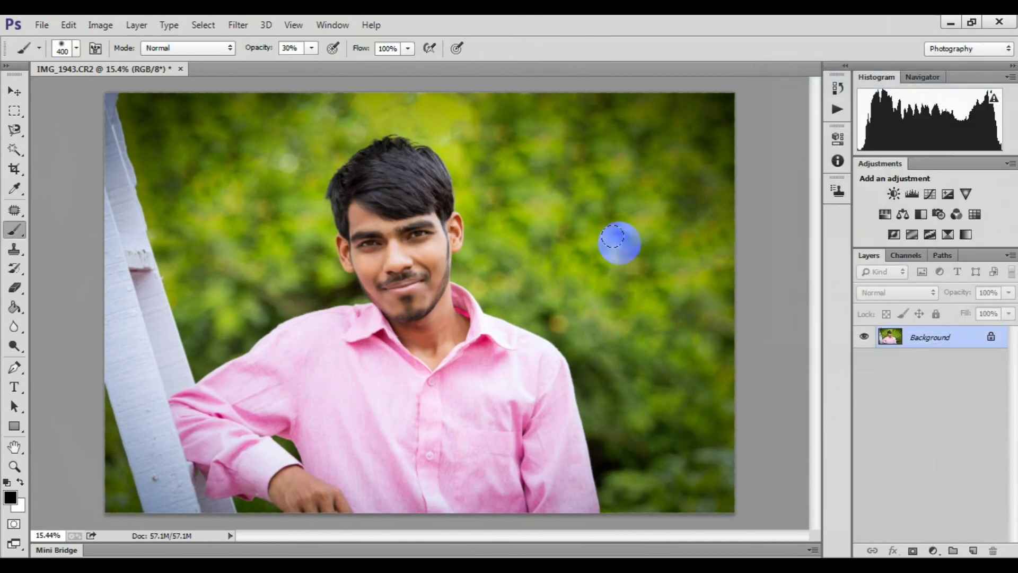
{"action": "scroll", "coordinate": [432, 250], "scroll_direction": "up", "scroll_amount": 2}
{"action": "scroll", "coordinate": [363, 262], "scroll_direction": "up", "scroll_amount": 3}
{"action": "scroll", "coordinate": [354, 253], "scroll_direction": "up", "scroll_amount": 4}
{"action": "scroll", "coordinate": [354, 254], "scroll_direction": "up", "scroll_amount": 1}
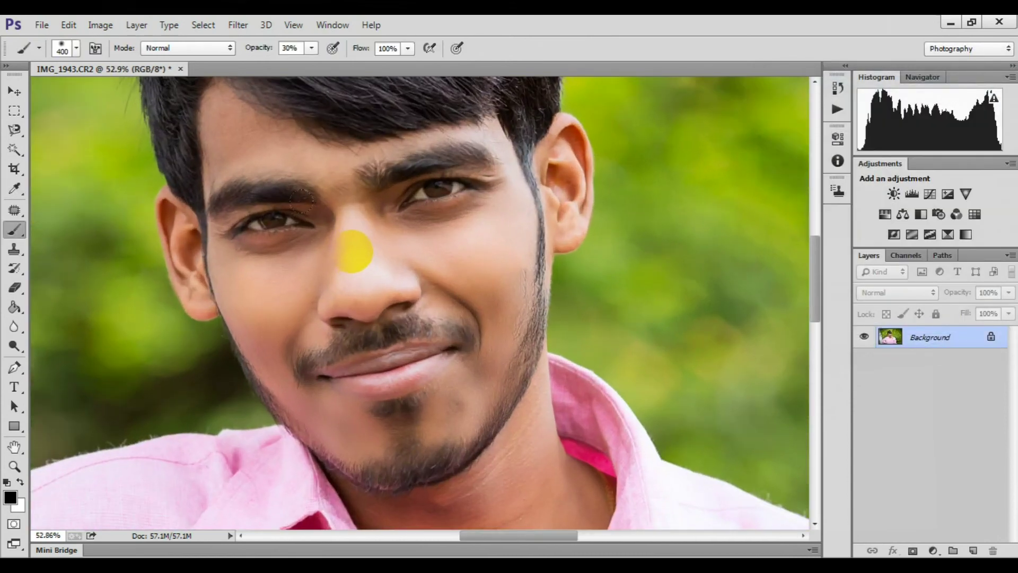
{"action": "scroll", "coordinate": [353, 250], "scroll_direction": "up", "scroll_amount": 1}
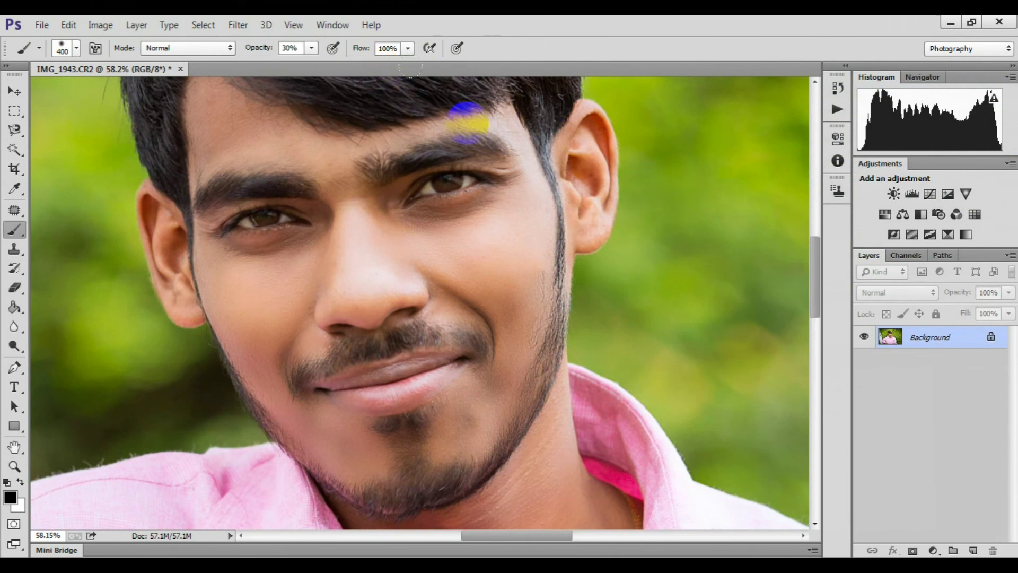
{"action": "left_click", "coordinate": [933, 551]}
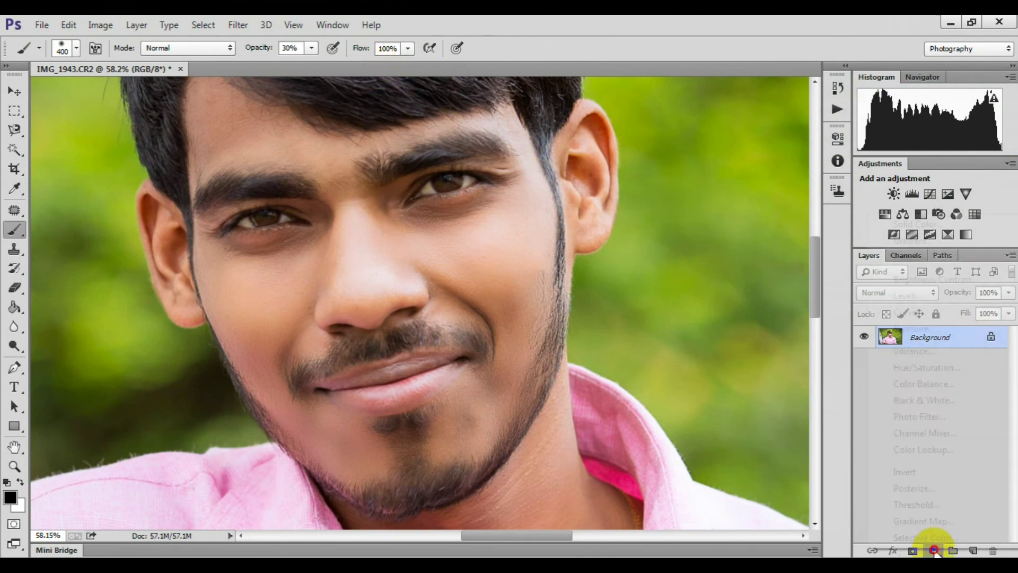
- Add a Black & White adjustment layer blended as Soft Light at 18% opacity
{"action": "left_click", "coordinate": [933, 401]}
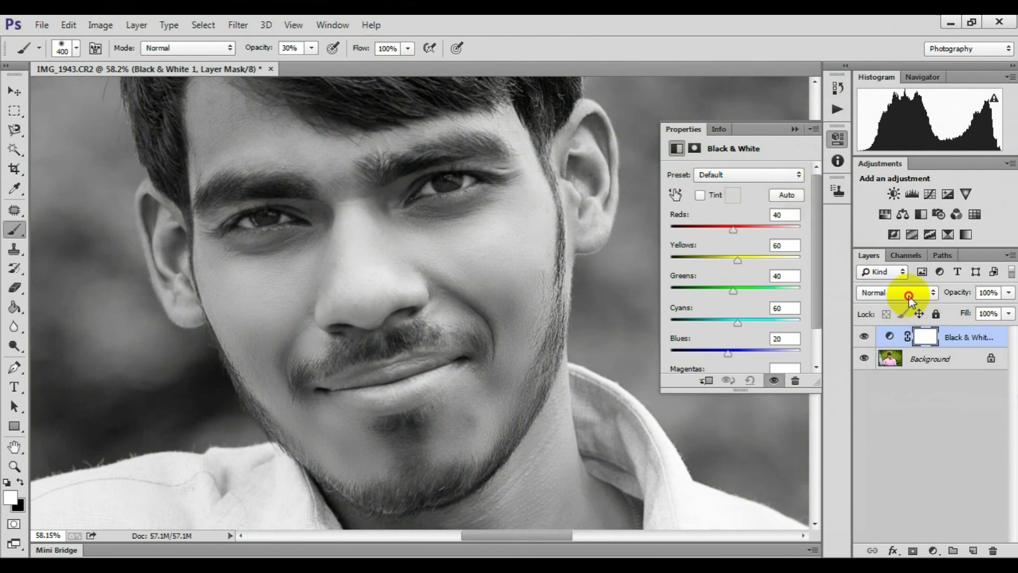
{"action": "left_click", "coordinate": [909, 296]}
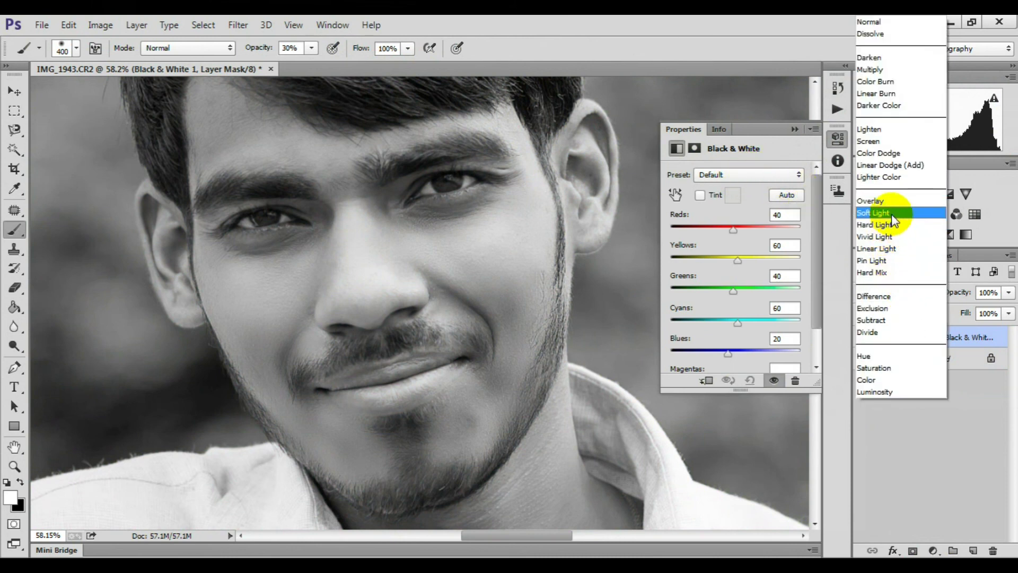
{"action": "left_click", "coordinate": [892, 213]}
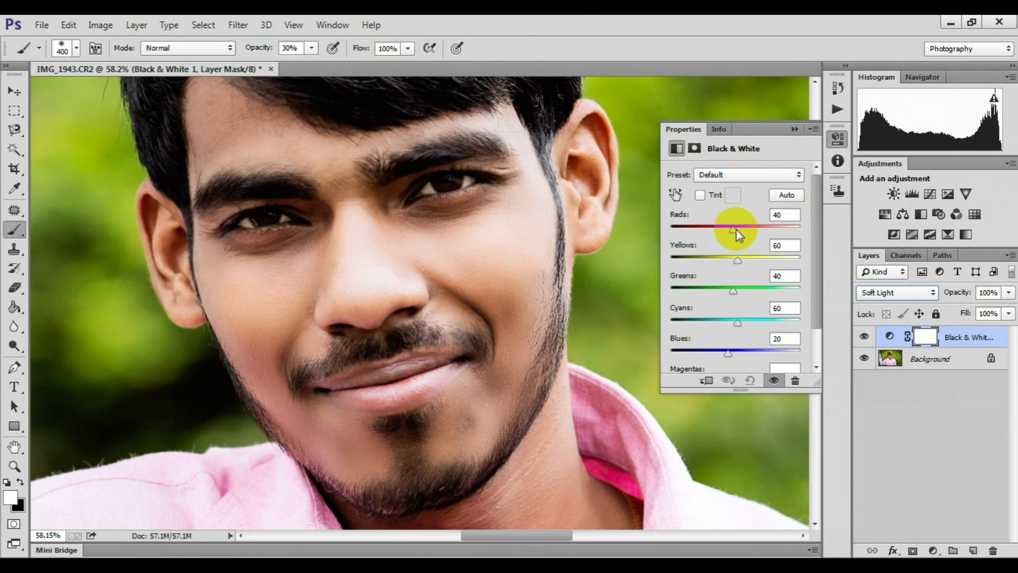
{"action": "left_click", "coordinate": [1008, 292]}
{"action": "left_click_drag", "start_coordinate": [962, 309], "coordinate": [956, 313]}
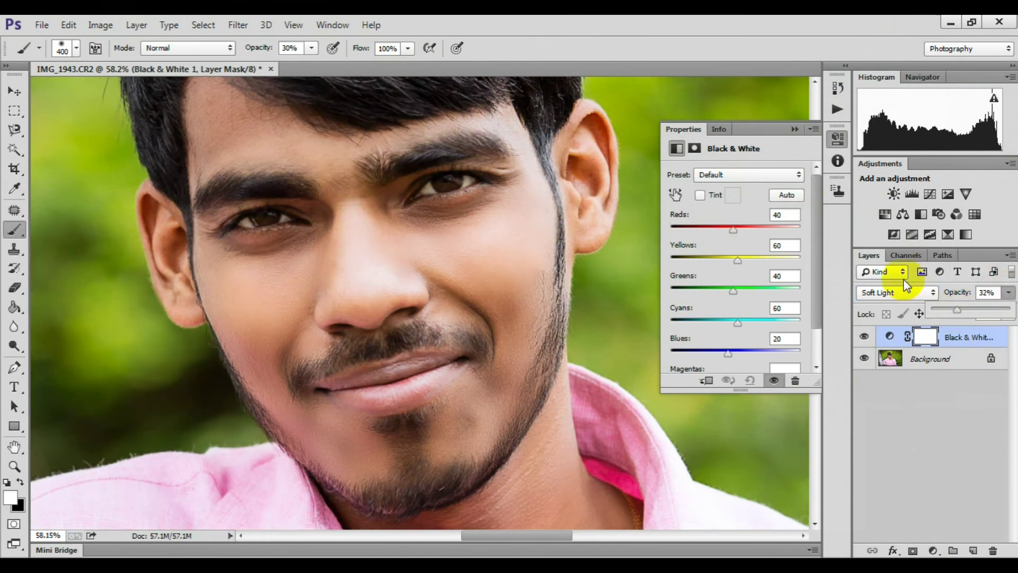
- Drag the Reds and Greens sliders left to darken them in the Black & White mix
{"action": "scroll", "coordinate": [405, 304], "scroll_direction": "down", "scroll_amount": 2}
{"action": "scroll", "coordinate": [405, 313], "scroll_direction": "down", "scroll_amount": 2}
{"action": "scroll", "coordinate": [409, 302], "scroll_direction": "down", "scroll_amount": 1}
{"action": "mouse_move", "coordinate": [728, 231]}
{"action": "left_mouse_down"}
{"action": "mouse_move", "coordinate": [673, 236]}
{"action": "mouse_move", "coordinate": [723, 237]}
{"action": "mouse_move", "coordinate": [694, 240]}
{"action": "mouse_move", "coordinate": [727, 260]}
{"action": "mouse_move", "coordinate": [717, 264]}
{"action": "mouse_move", "coordinate": [713, 256]}
{"action": "mouse_move", "coordinate": [745, 252]}
{"action": "mouse_move", "coordinate": [711, 257]}
{"action": "mouse_move", "coordinate": [720, 260]}
{"action": "left_mouse_up"}
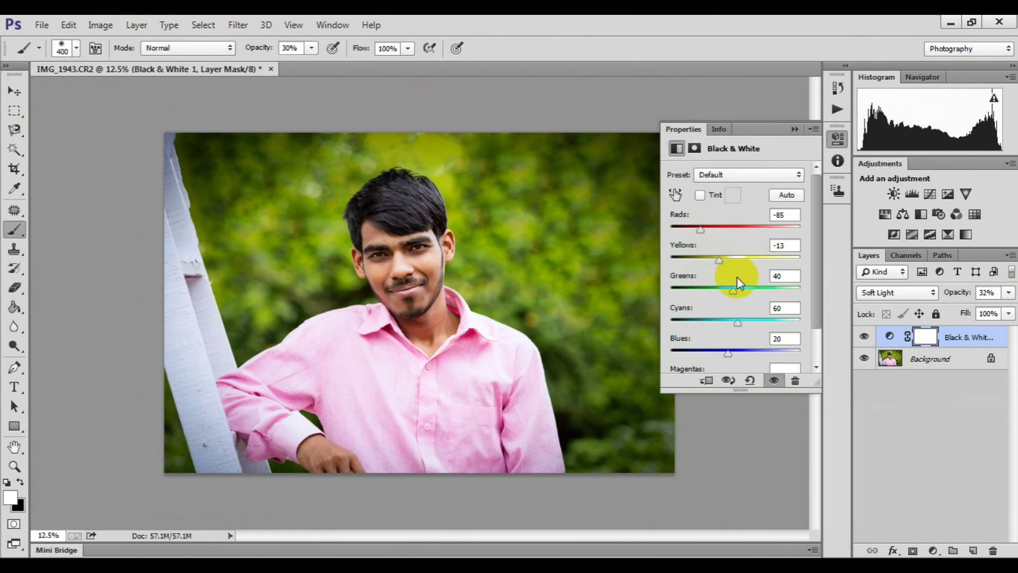
{"action": "mouse_move", "coordinate": [733, 290]}
{"action": "left_mouse_down"}
{"action": "mouse_move", "coordinate": [679, 291]}
{"action": "mouse_move", "coordinate": [713, 289]}
{"action": "mouse_move", "coordinate": [690, 291]}
{"action": "left_mouse_up"}
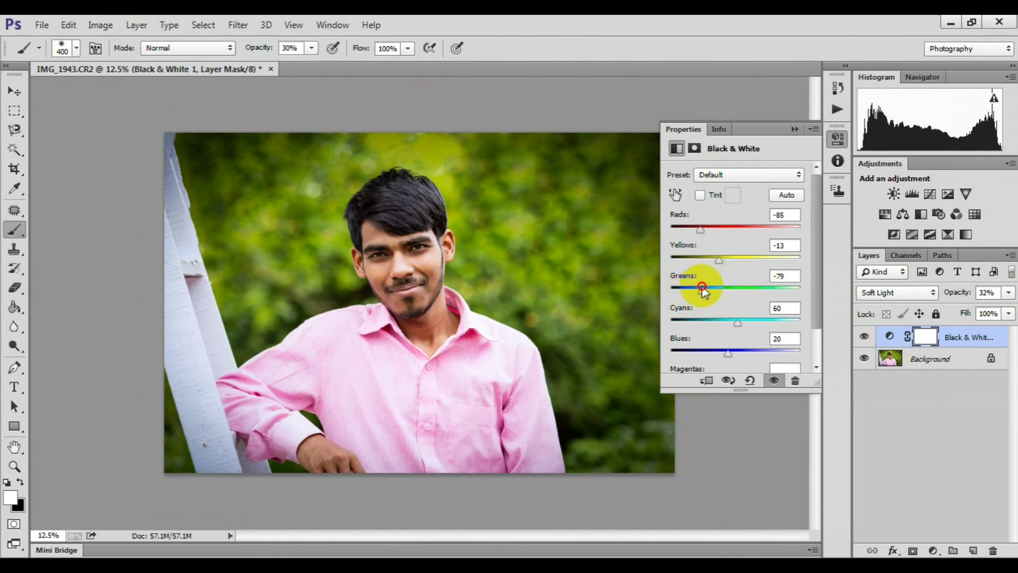
{"action": "left_click", "coordinate": [793, 129]}
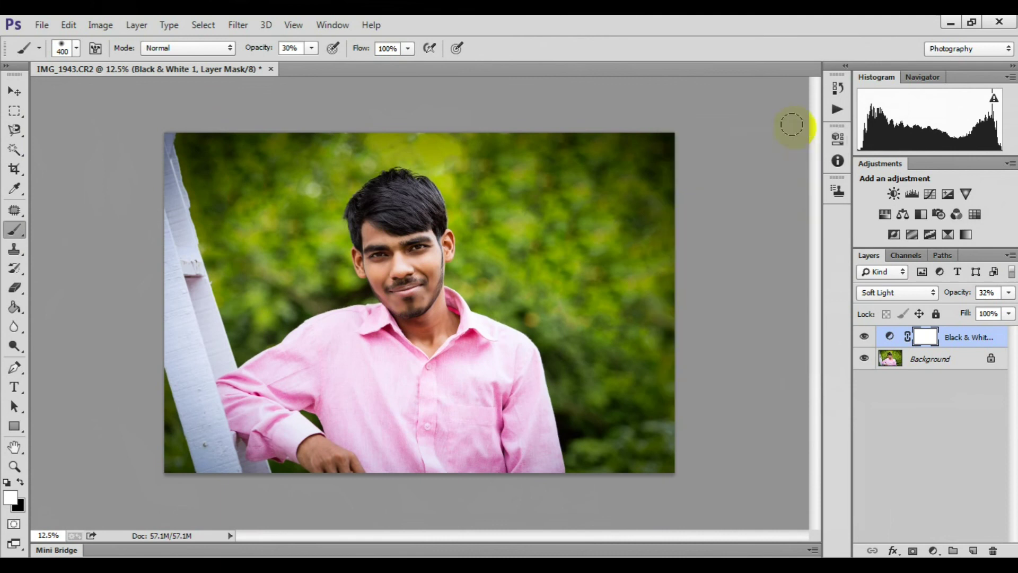
- Toggle the Black & White layer to compare around the lips, then zoom out to the whole portrait
{"action": "left_click", "coordinate": [864, 336]}
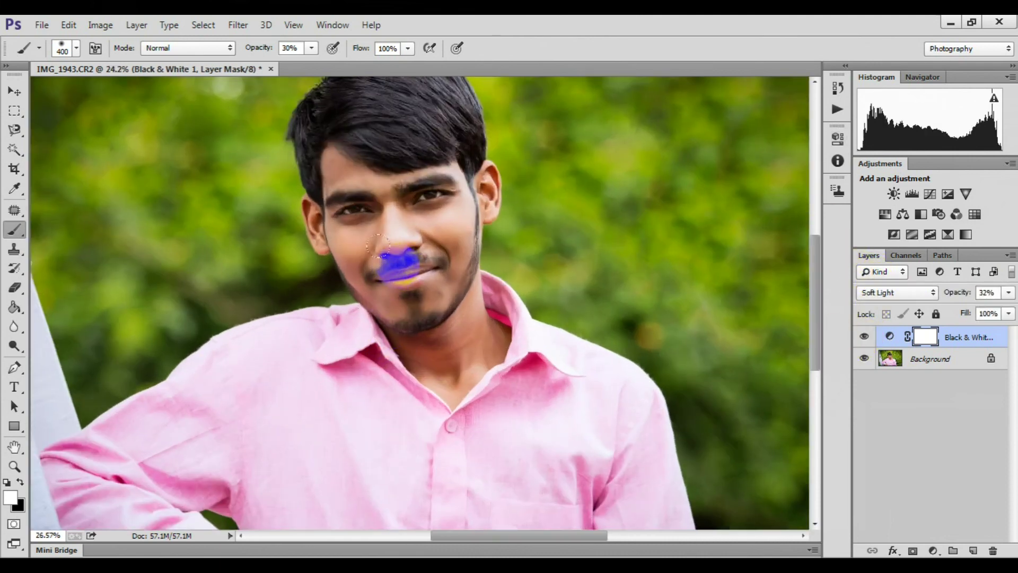
{"action": "left_click_drag", "start_coordinate": [399, 262], "coordinate": [499, 357]}
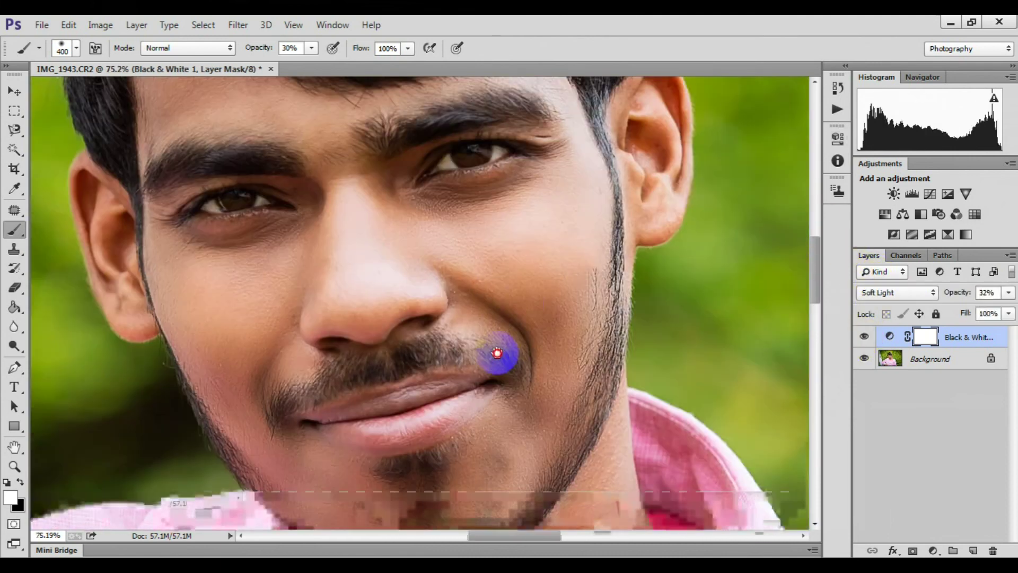
{"action": "scroll", "coordinate": [735, 290], "scroll_direction": "up", "scroll_amount": 1}
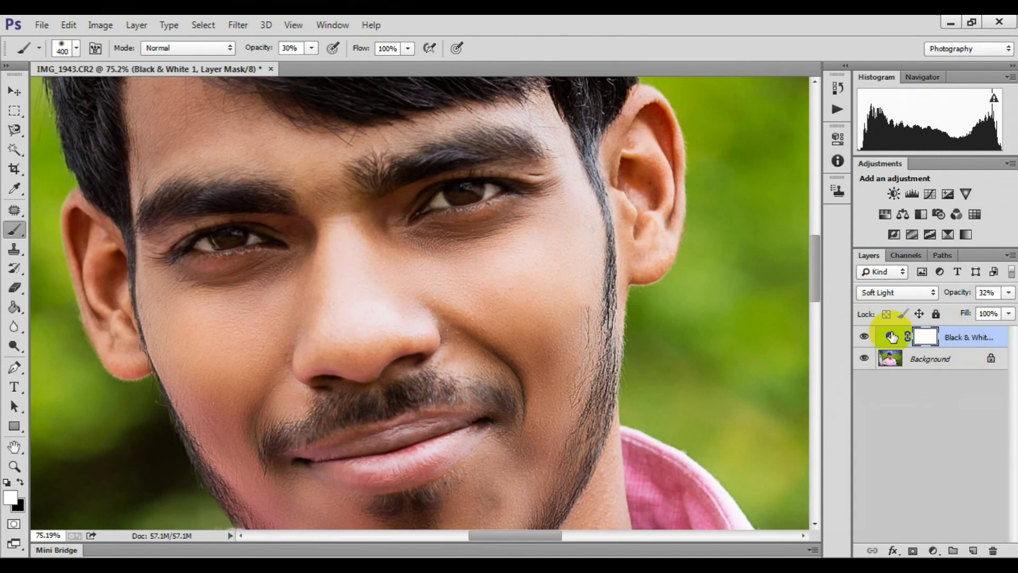
{"action": "left_click", "coordinate": [864, 337]}
{"action": "left_click", "coordinate": [864, 337]}
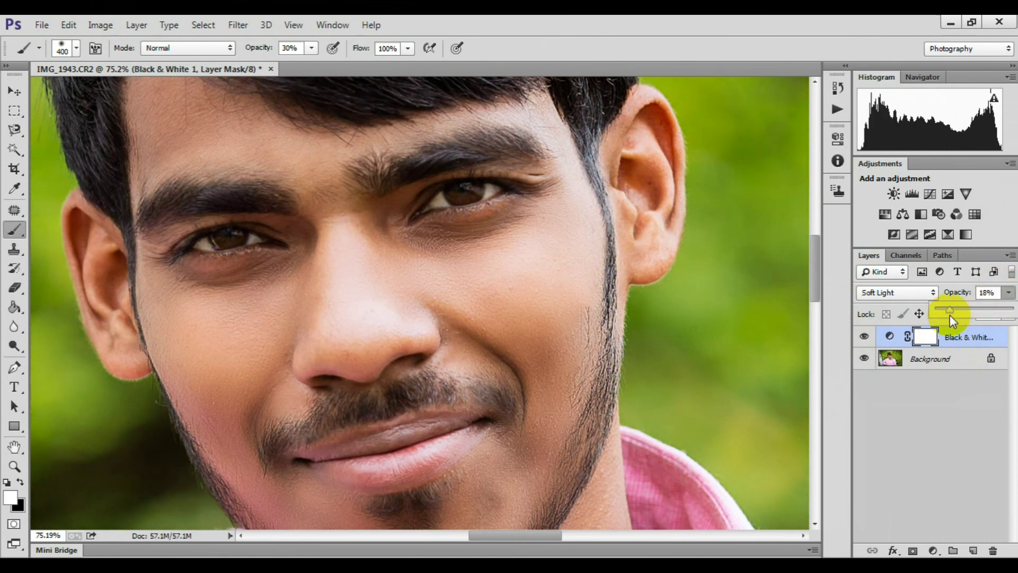
{"action": "left_click", "coordinate": [447, 381], "text": "alt"}
{"action": "left_click", "coordinate": [448, 382], "text": "alt"}
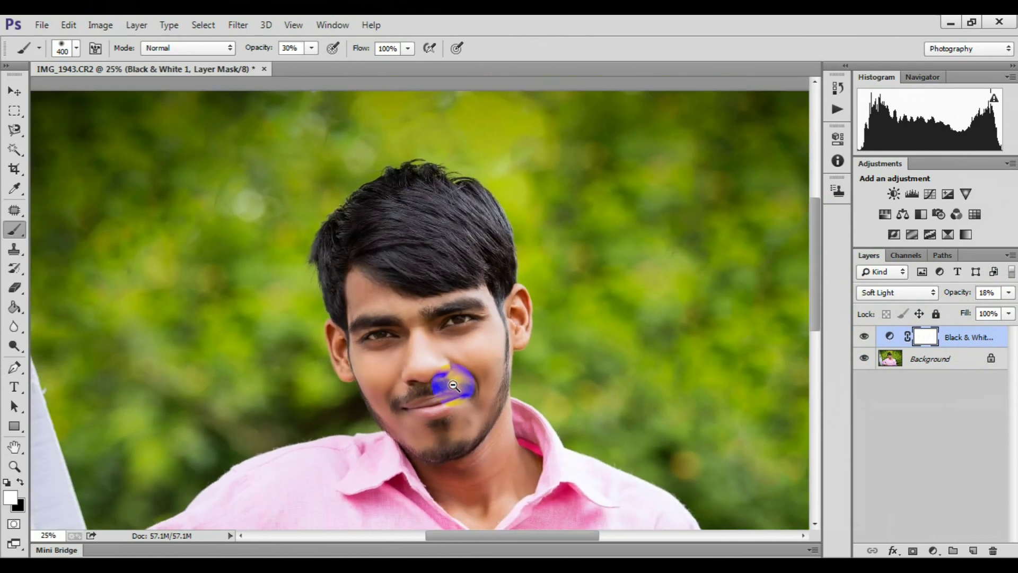
{"action": "left_click", "coordinate": [460, 323], "text": "alt"}
{"action": "left_click", "coordinate": [859, 264]}
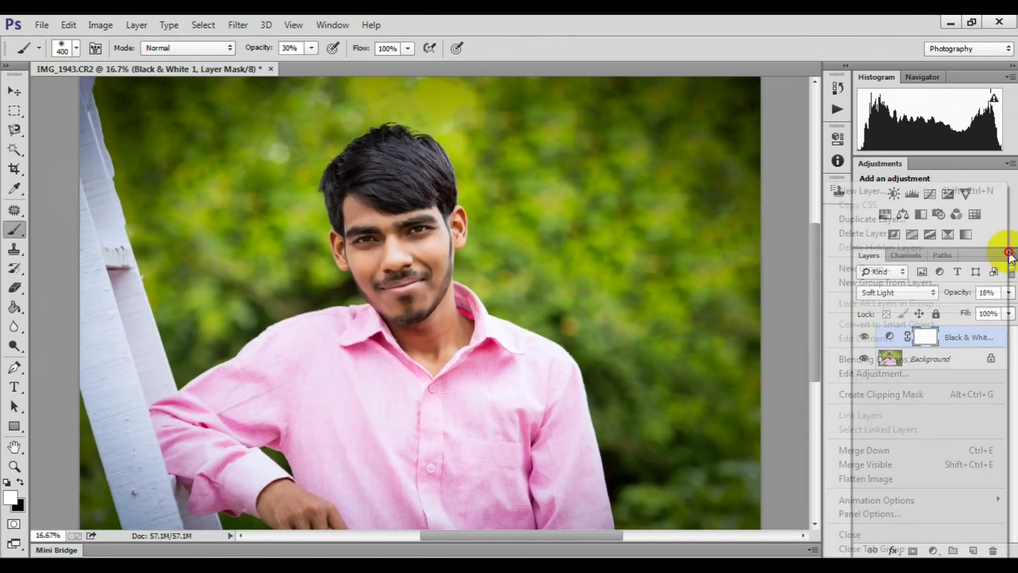
- Flatten the Black & White adjustment into the Background layer
{"action": "left_click", "coordinate": [1008, 255]}
{"action": "left_click", "coordinate": [877, 479]}
{"action": "scroll", "coordinate": [493, 175], "scroll_direction": "down", "scroll_amount": 3}
{"action": "scroll", "coordinate": [466, 205], "scroll_direction": "up", "scroll_amount": 4}
{"action": "scroll", "coordinate": [451, 212], "scroll_direction": "up", "scroll_amount": 1}
- Apply a Color Balance adjustment and fade it with Edit > Fade
{"action": "key", "text": "ctrl+b"}
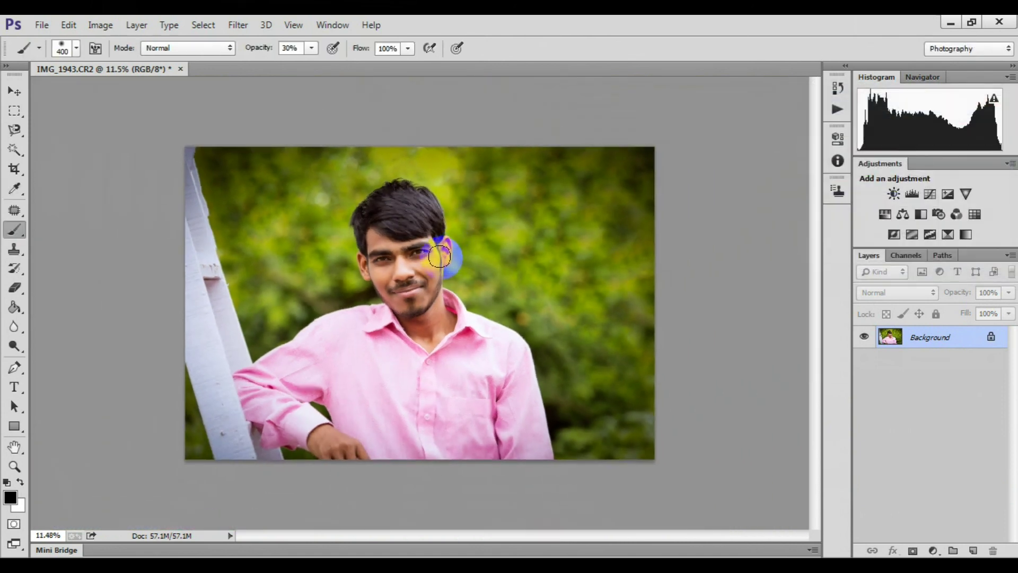
{"action": "scroll", "coordinate": [438, 257], "scroll_direction": "up", "scroll_amount": 1}
{"action": "scroll", "coordinate": [440, 256], "scroll_direction": "up", "scroll_amount": 1}
{"action": "key", "text": "ctrl+shift+f"}
{"action": "left_click", "coordinate": [485, 215]}
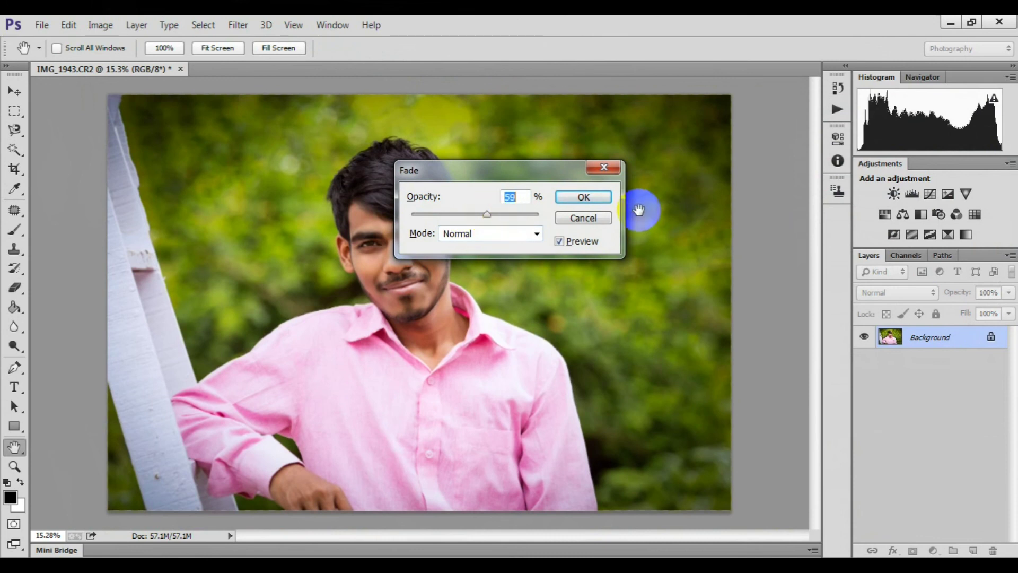
{"action": "left_click", "coordinate": [571, 219]}
- Darken the whole photo with Brightness/Contrast at brightness -150
{"action": "left_click", "coordinate": [101, 25]}
{"action": "mouse_move", "coordinate": [123, 63]}
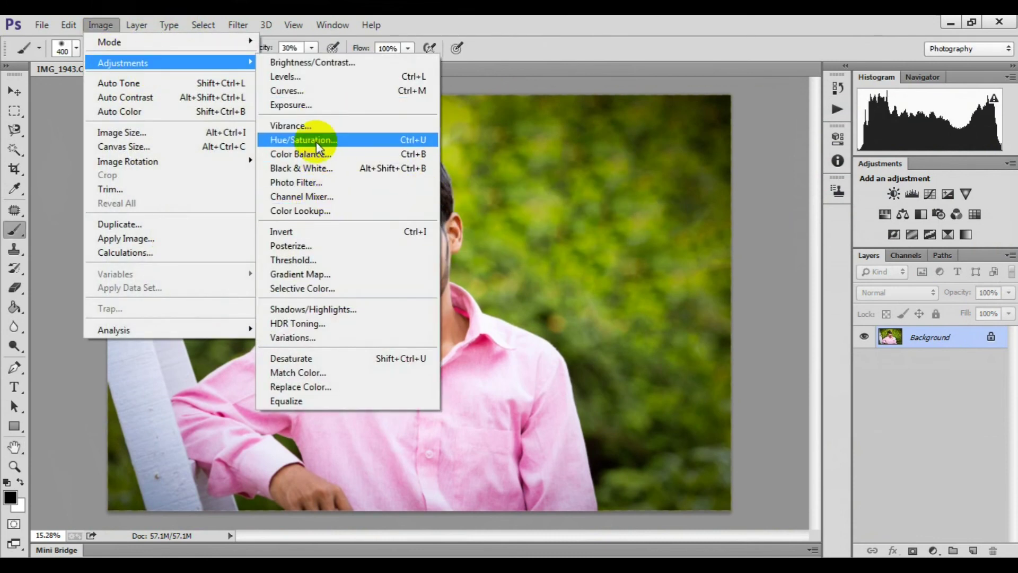
{"action": "left_click", "coordinate": [318, 64]}
{"action": "left_click_drag", "start_coordinate": [683, 175], "coordinate": [608, 175]}
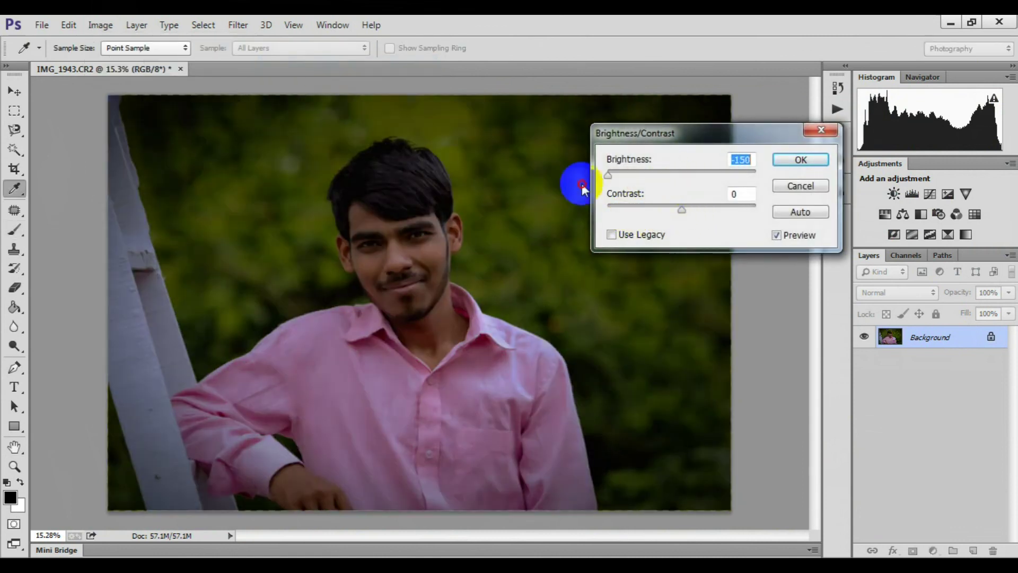
{"action": "left_click", "coordinate": [778, 158]}
{"action": "key", "text": "b"}
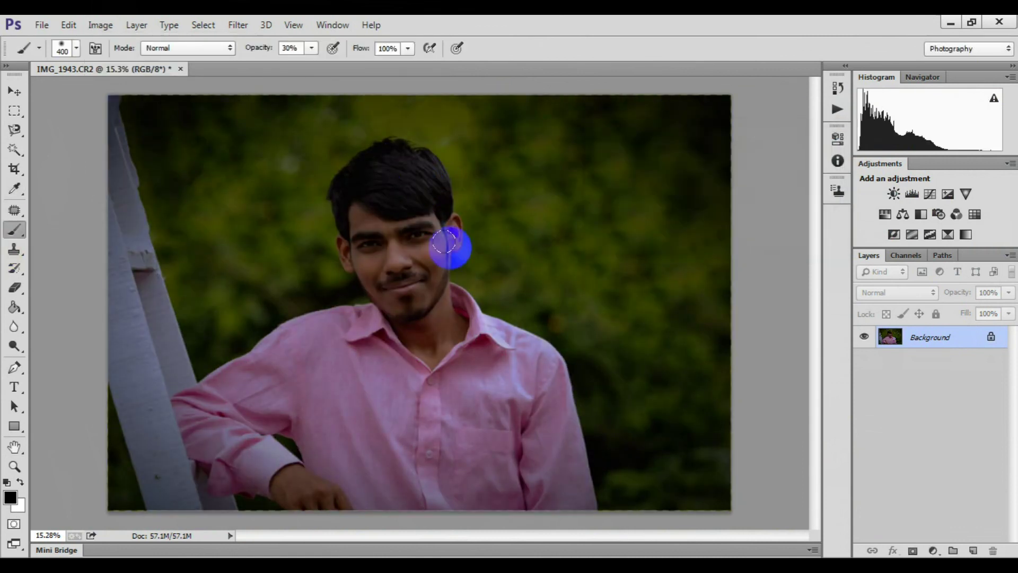
{"action": "scroll", "coordinate": [452, 249], "scroll_direction": "up", "scroll_amount": 5}
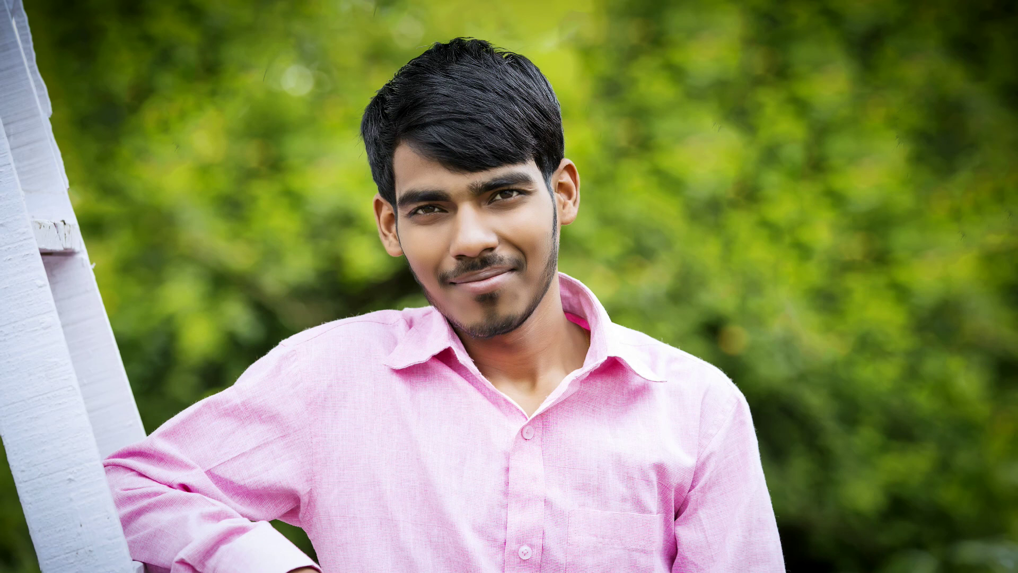